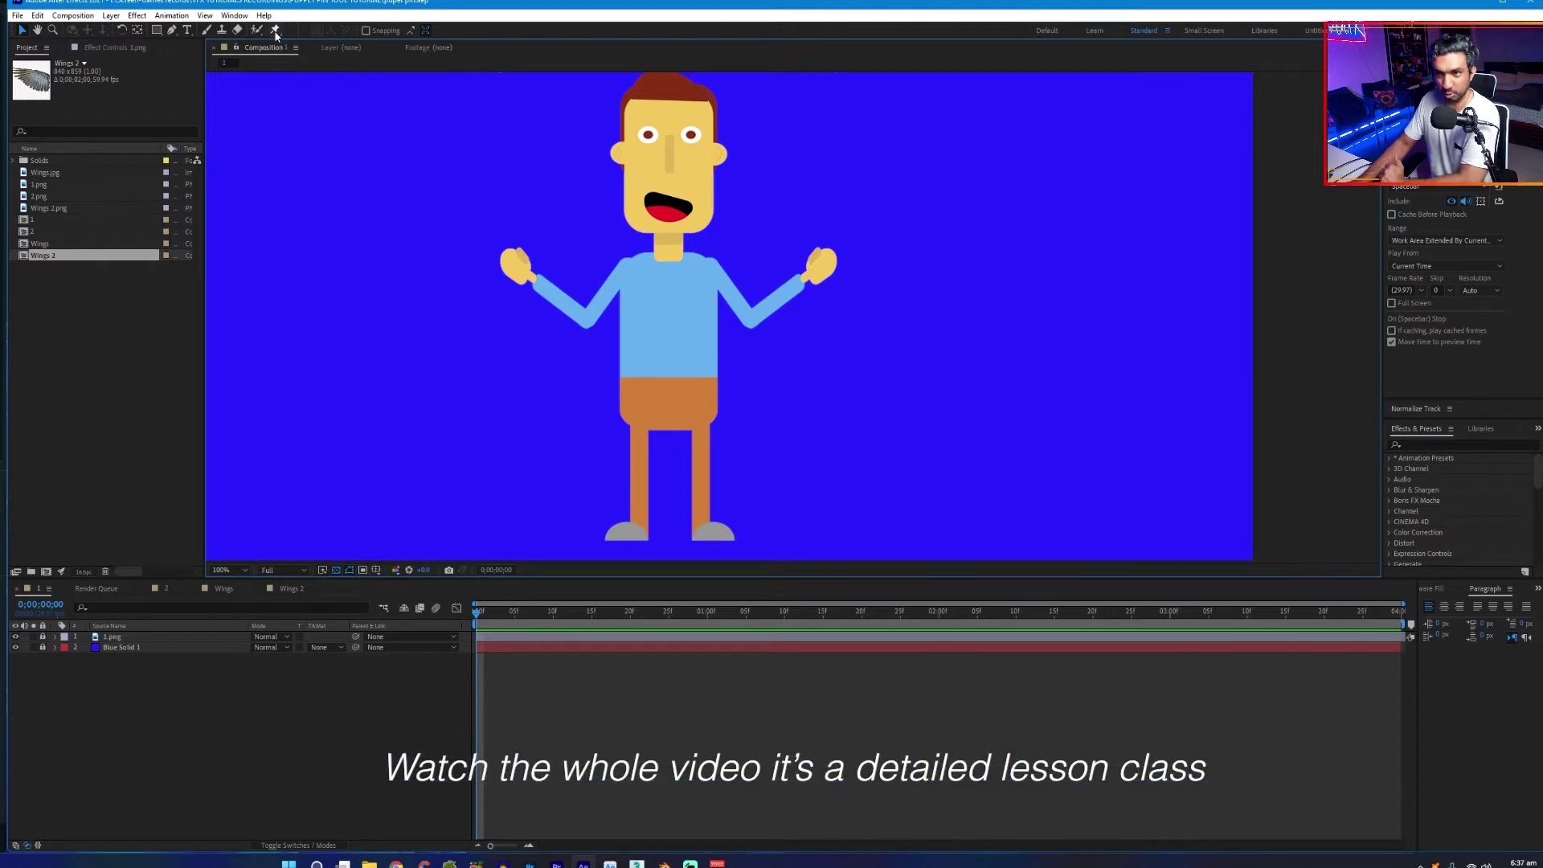
left_click(275, 30)
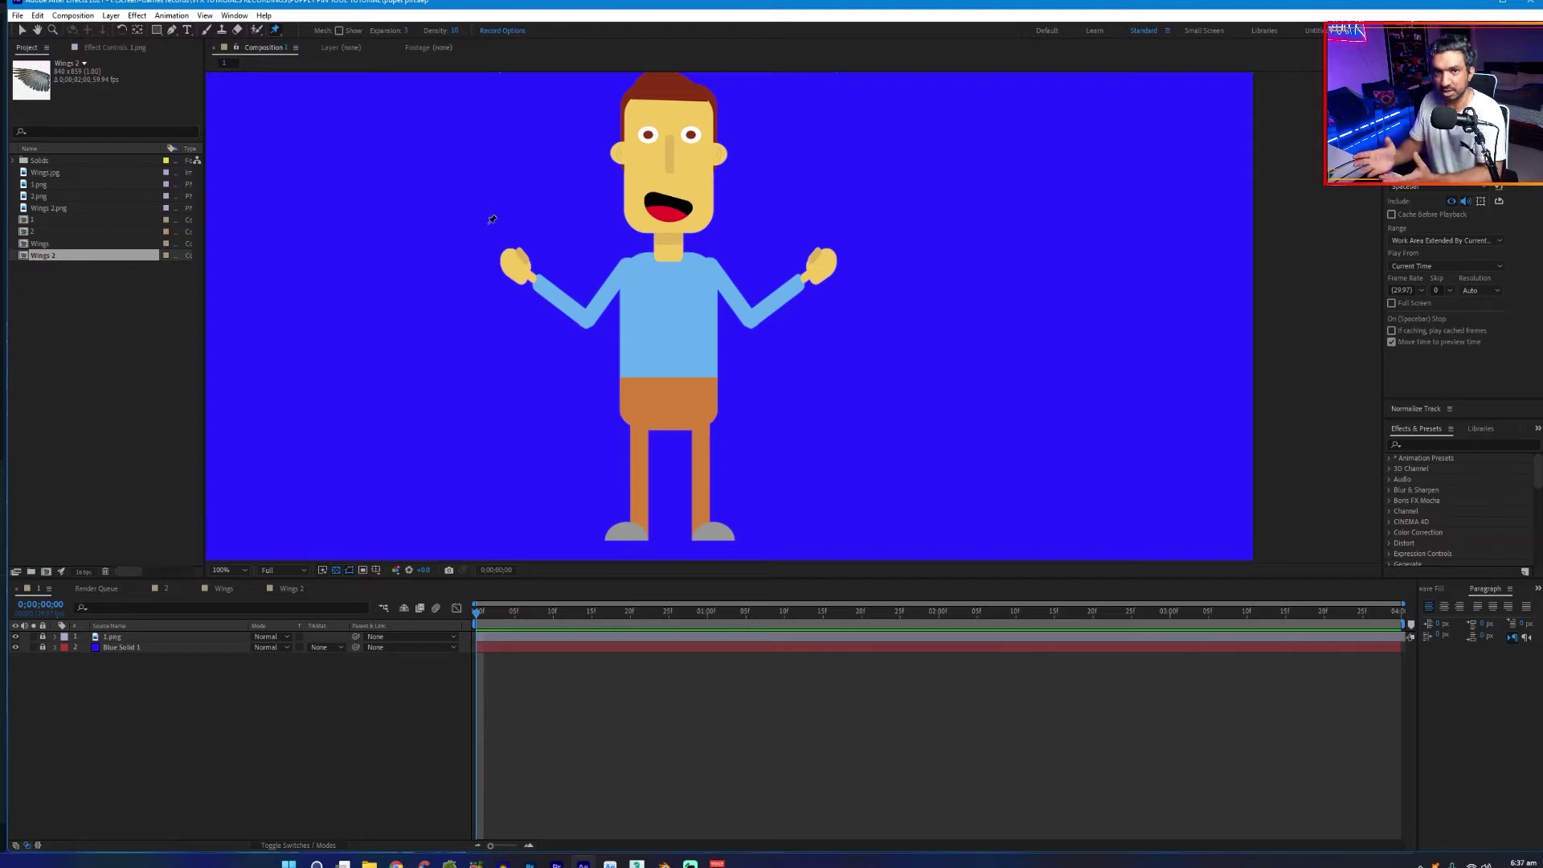
scroll(562, 240, "down", 2)
scroll(684, 280, "up", 3)
scroll(643, 314, "down", 1)
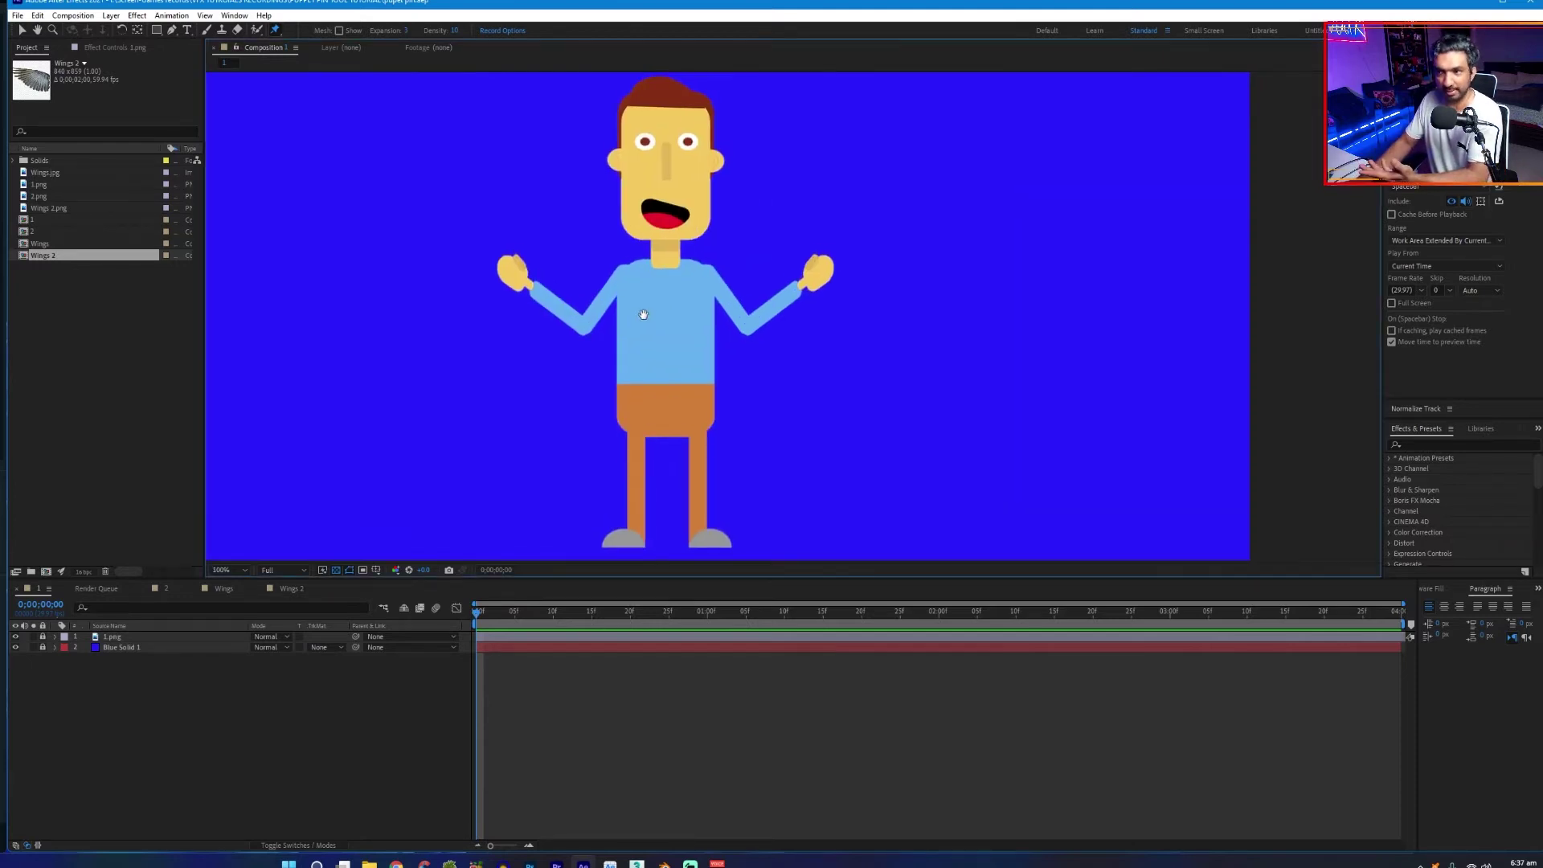
left_click_drag(644, 315, 665, 308)
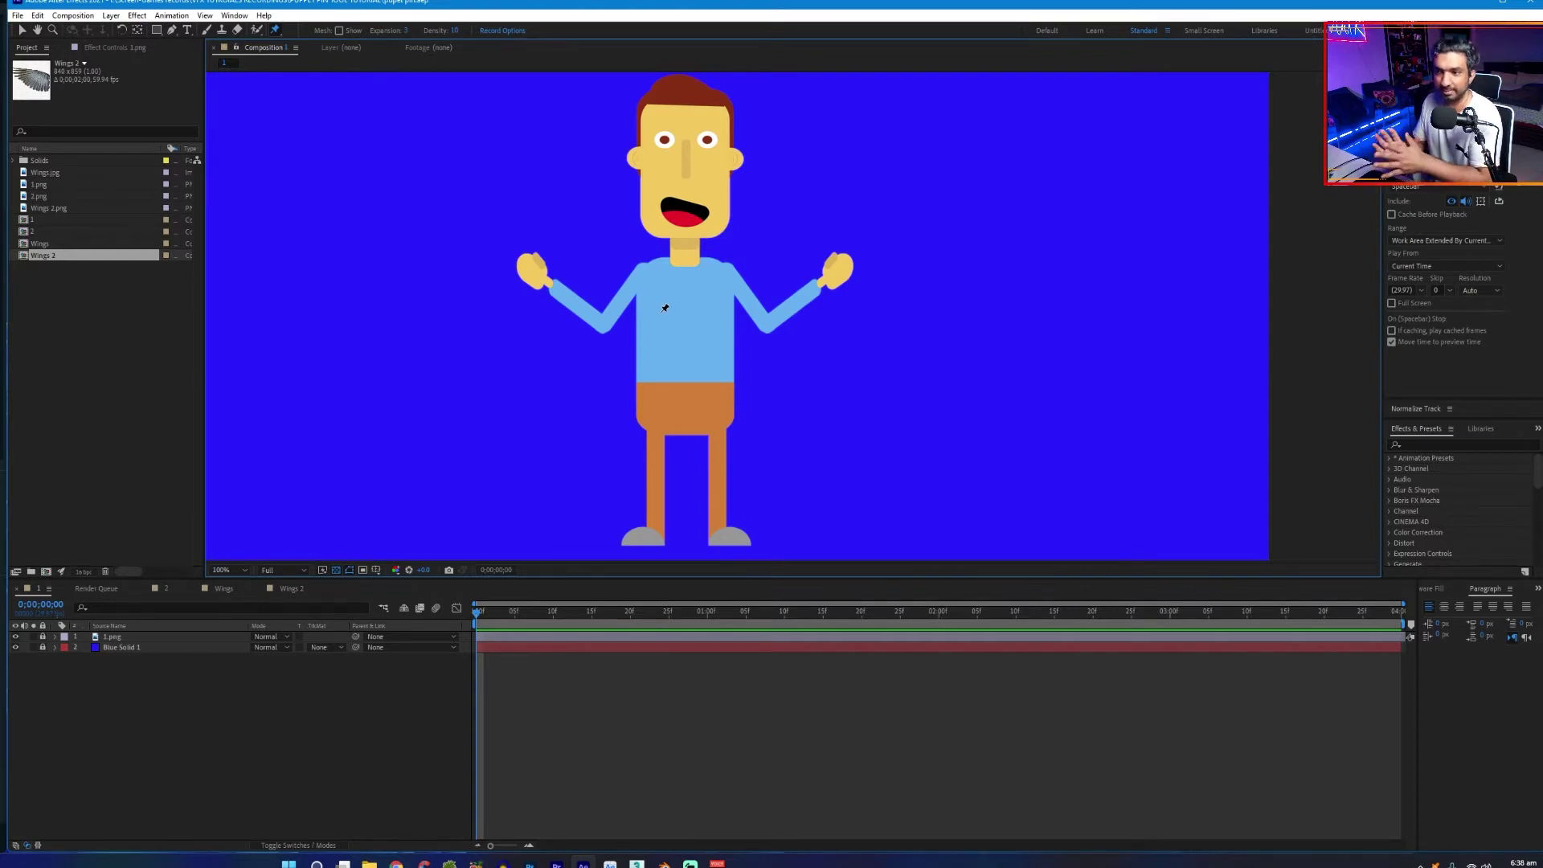
key("comma")
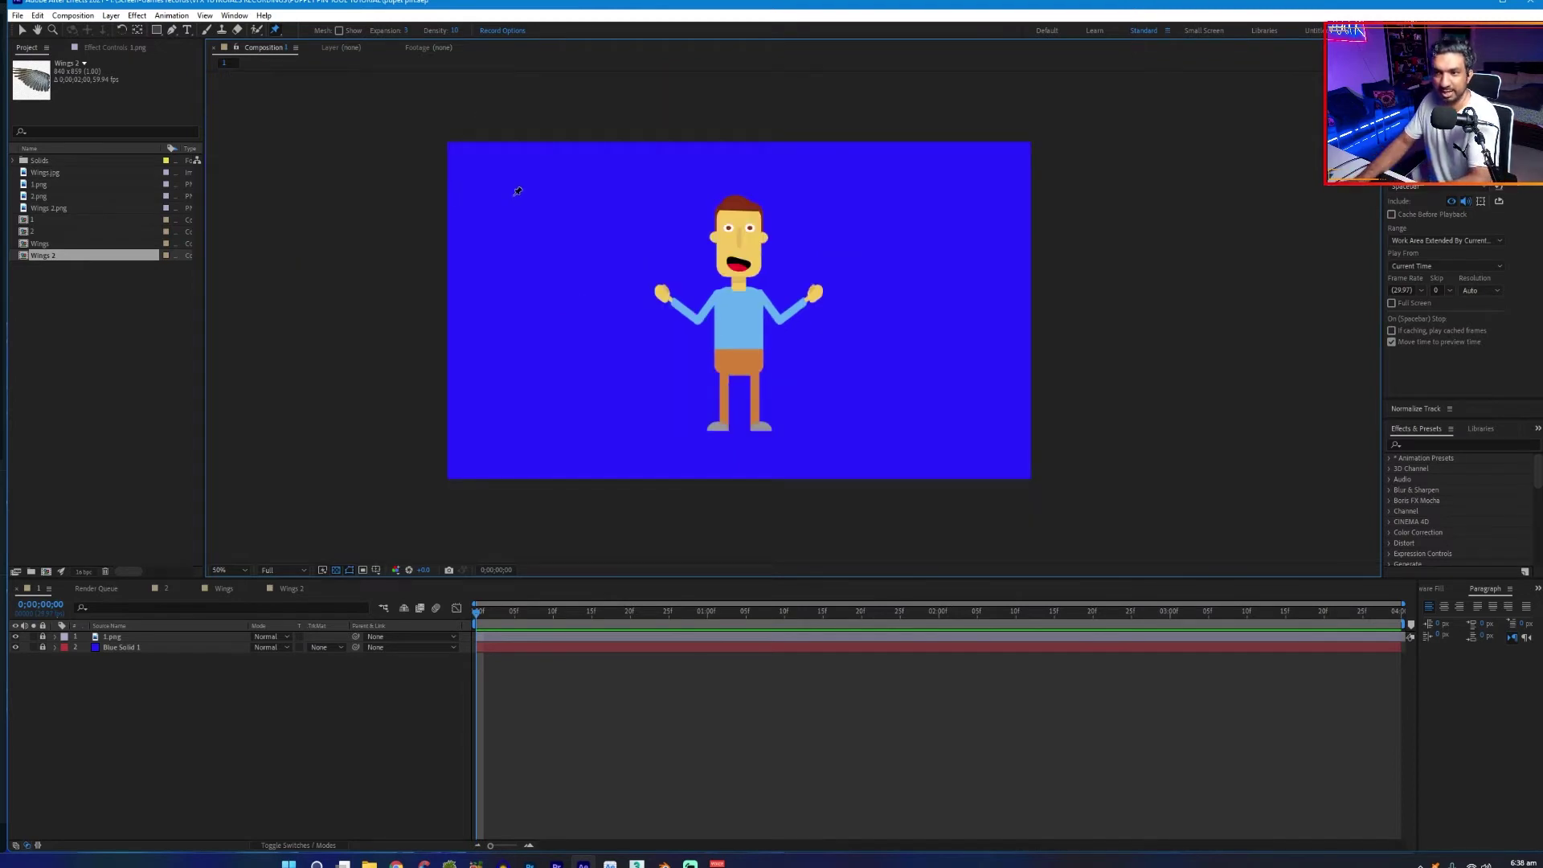
key("period")
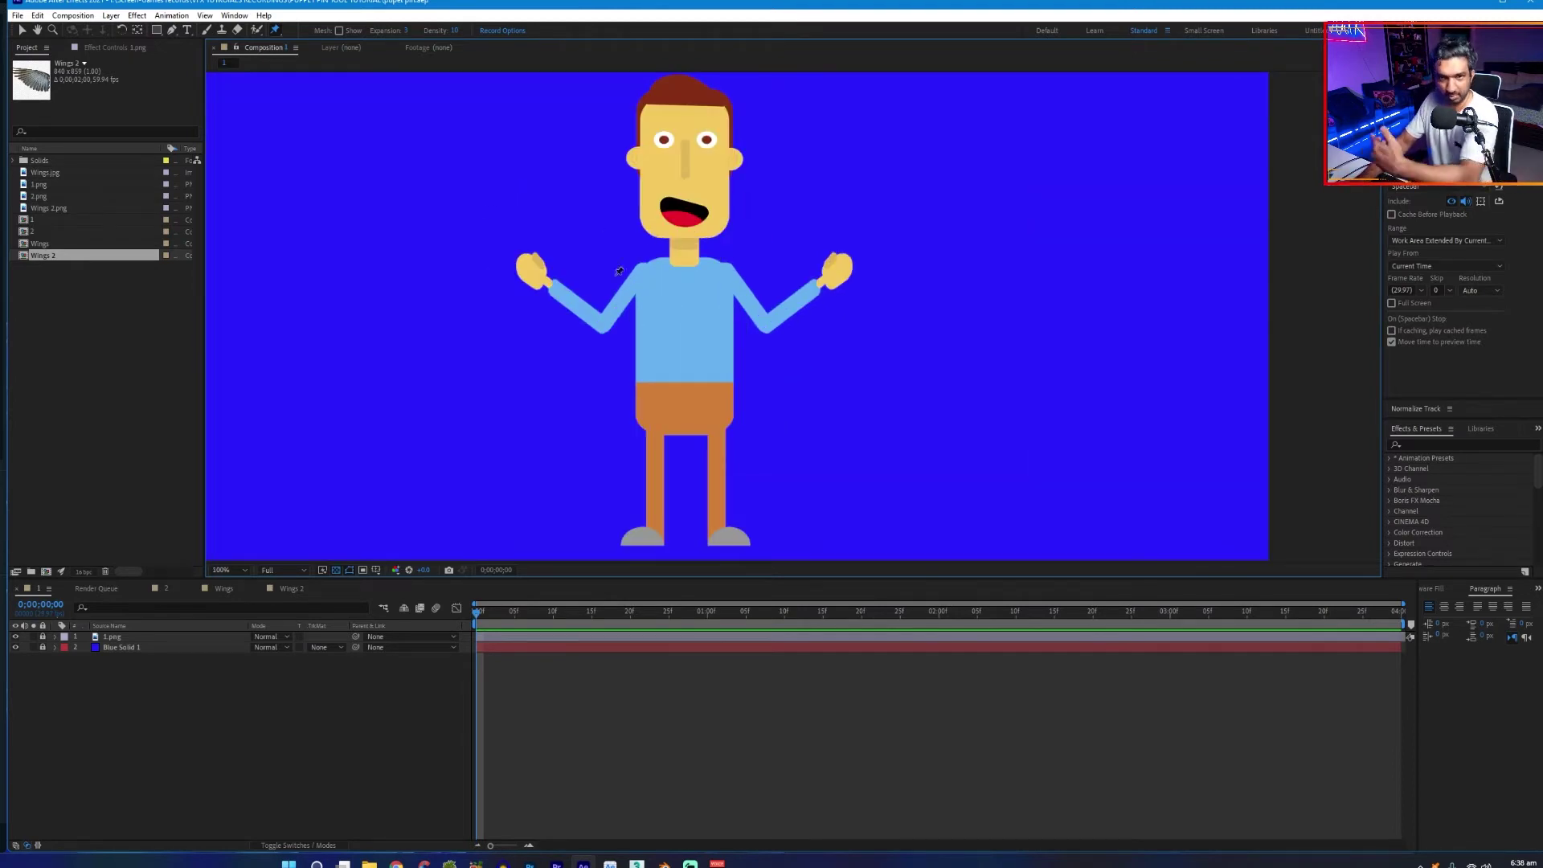
Create a new shape layer and draw a tall, narrow yellow rectangle beside the character, on its left
left_click(22, 29)
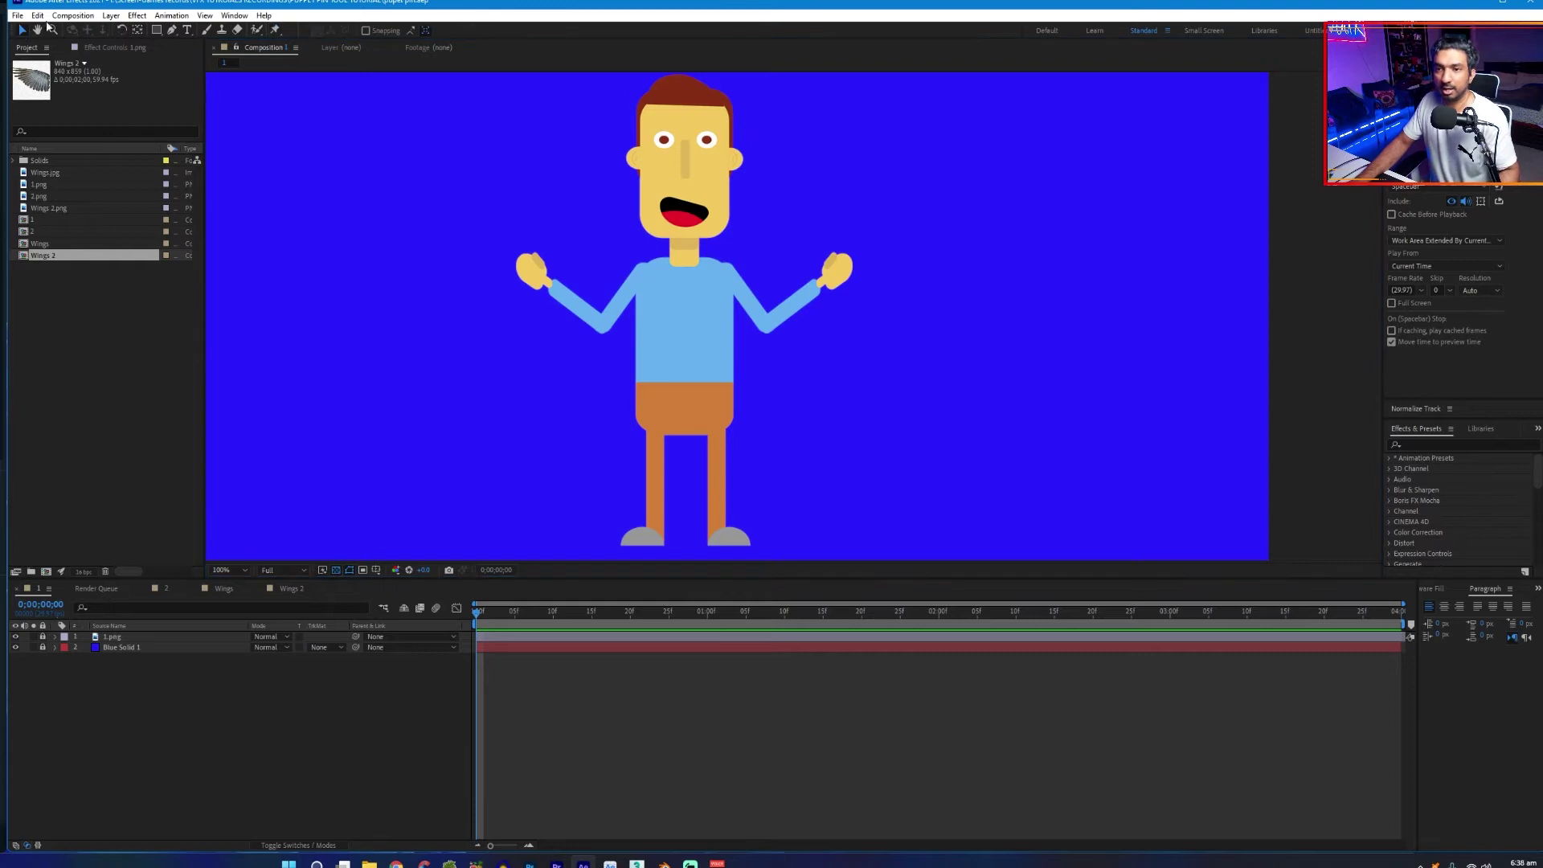
left_click(113, 15)
mouse_move(130, 32)
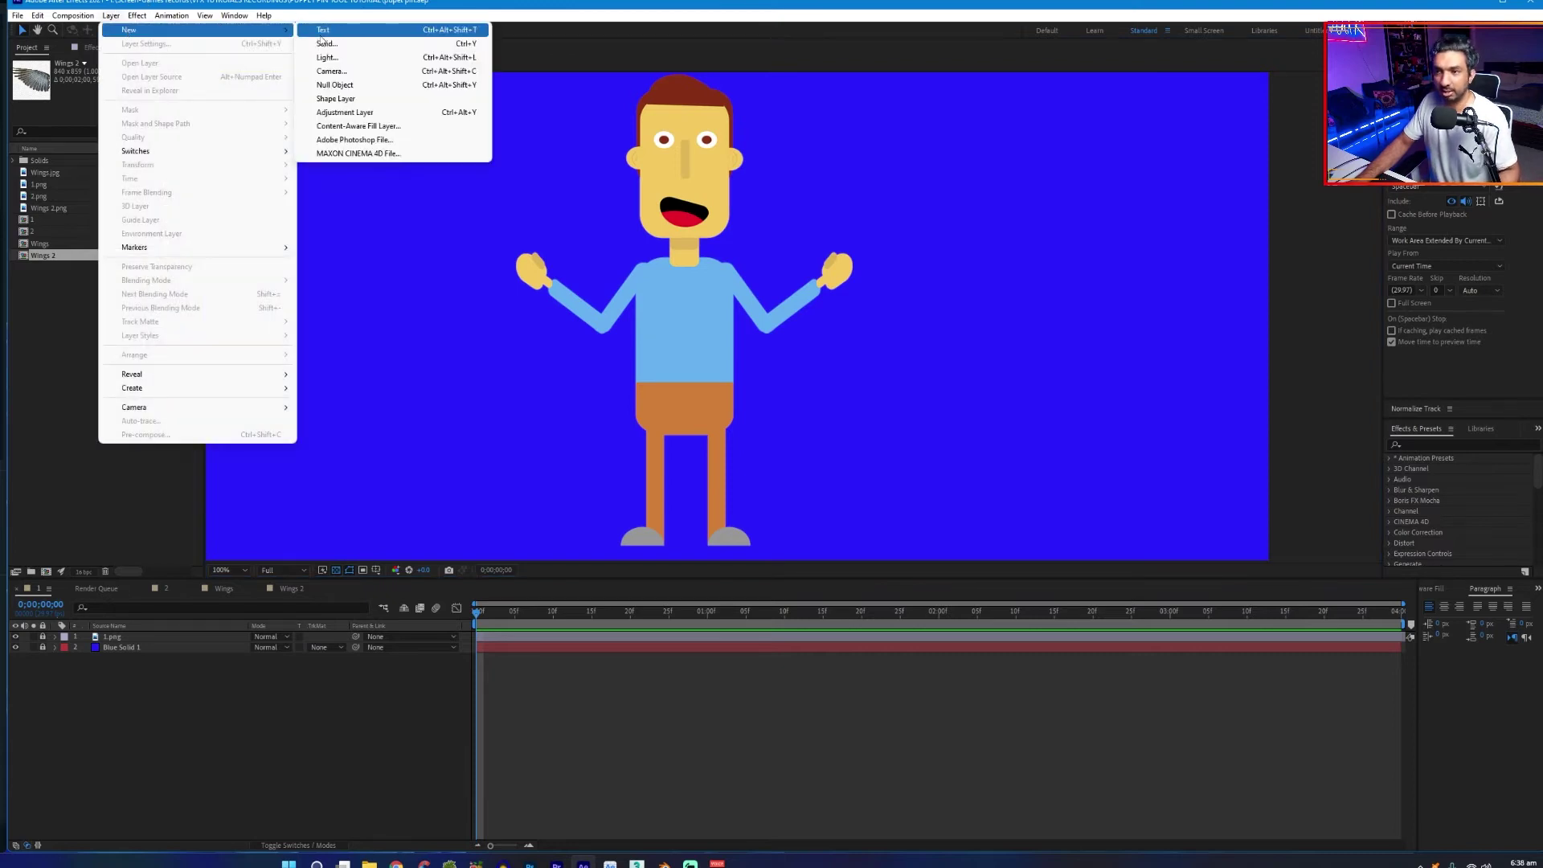
left_click(335, 98)
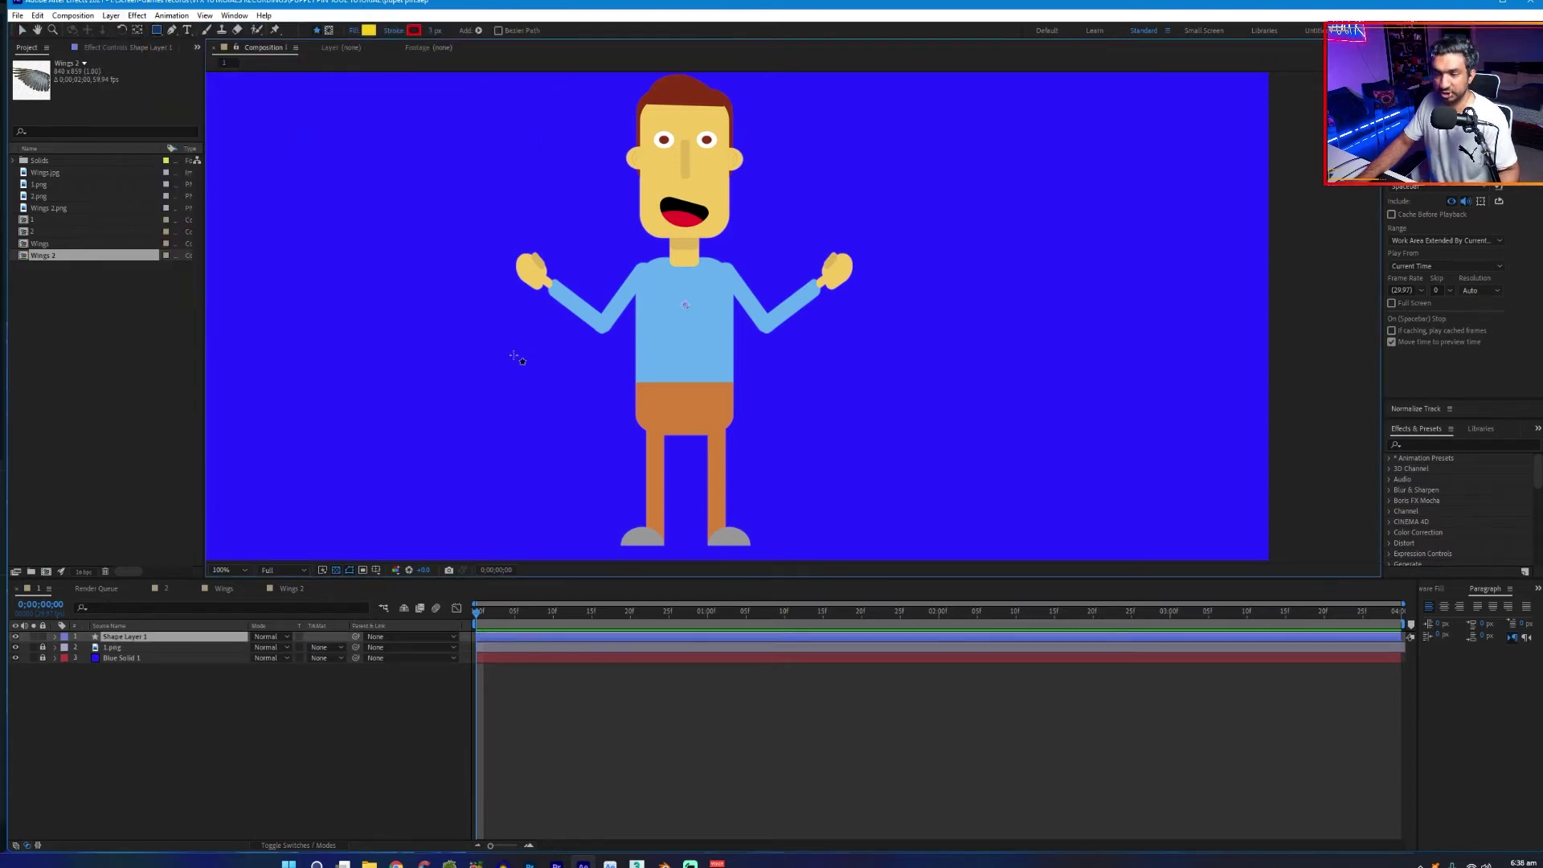
key("comma")
mouse_move(543, 240)
left_mouse_down()
mouse_move(575, 404)
mouse_move(601, 439)
mouse_move(587, 434)
left_mouse_up()
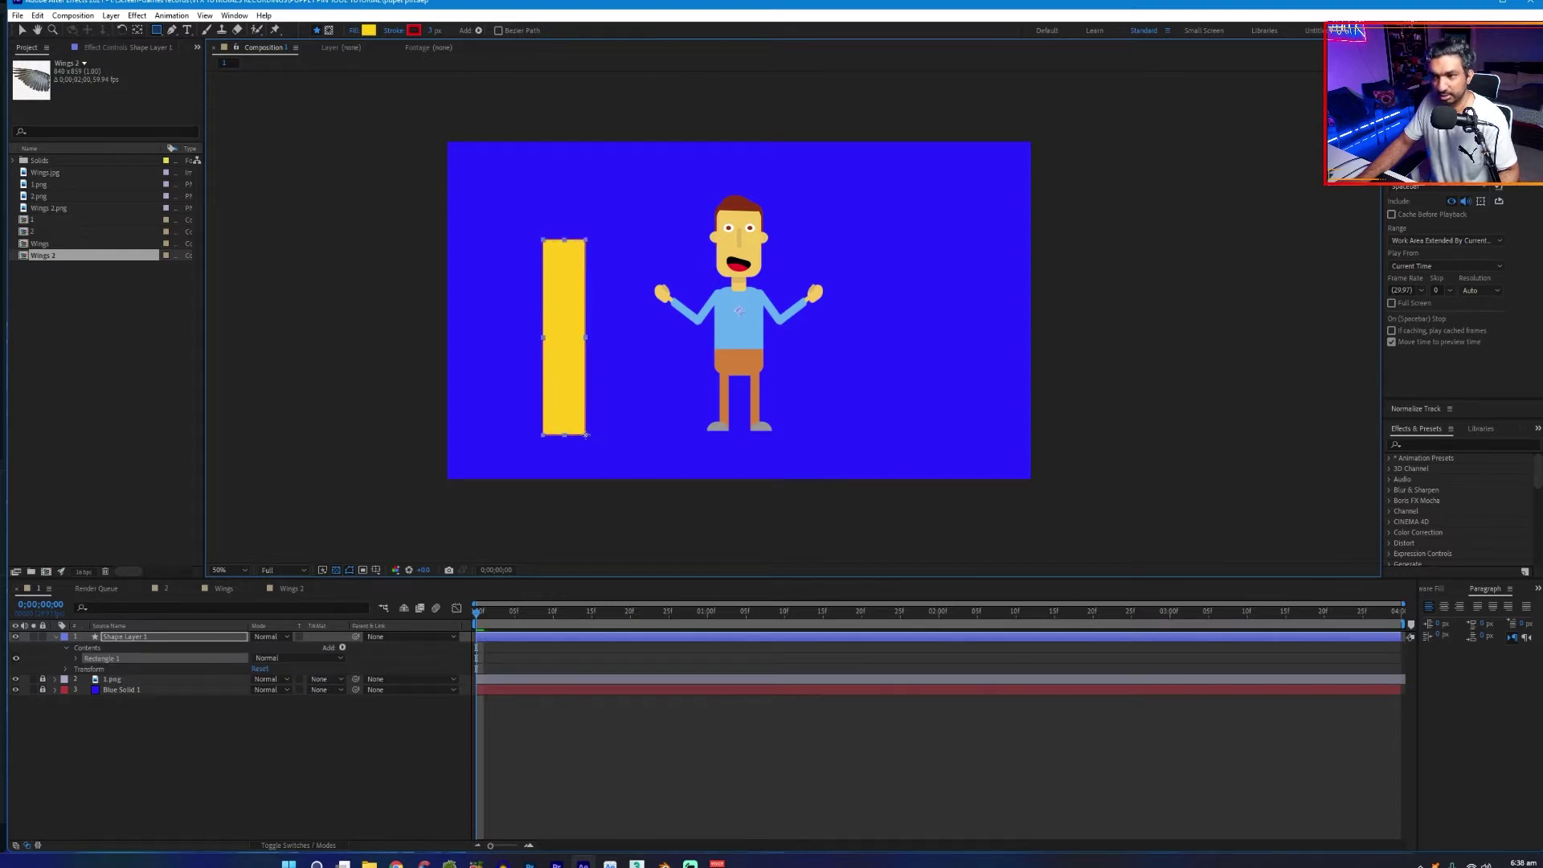
Place three puppet pins along the yellow rectangle's vertical centre line: at its middle, near its top and near its bottom
key("period")
left_click_drag(484, 299, 517, 258)
left_click(276, 29)
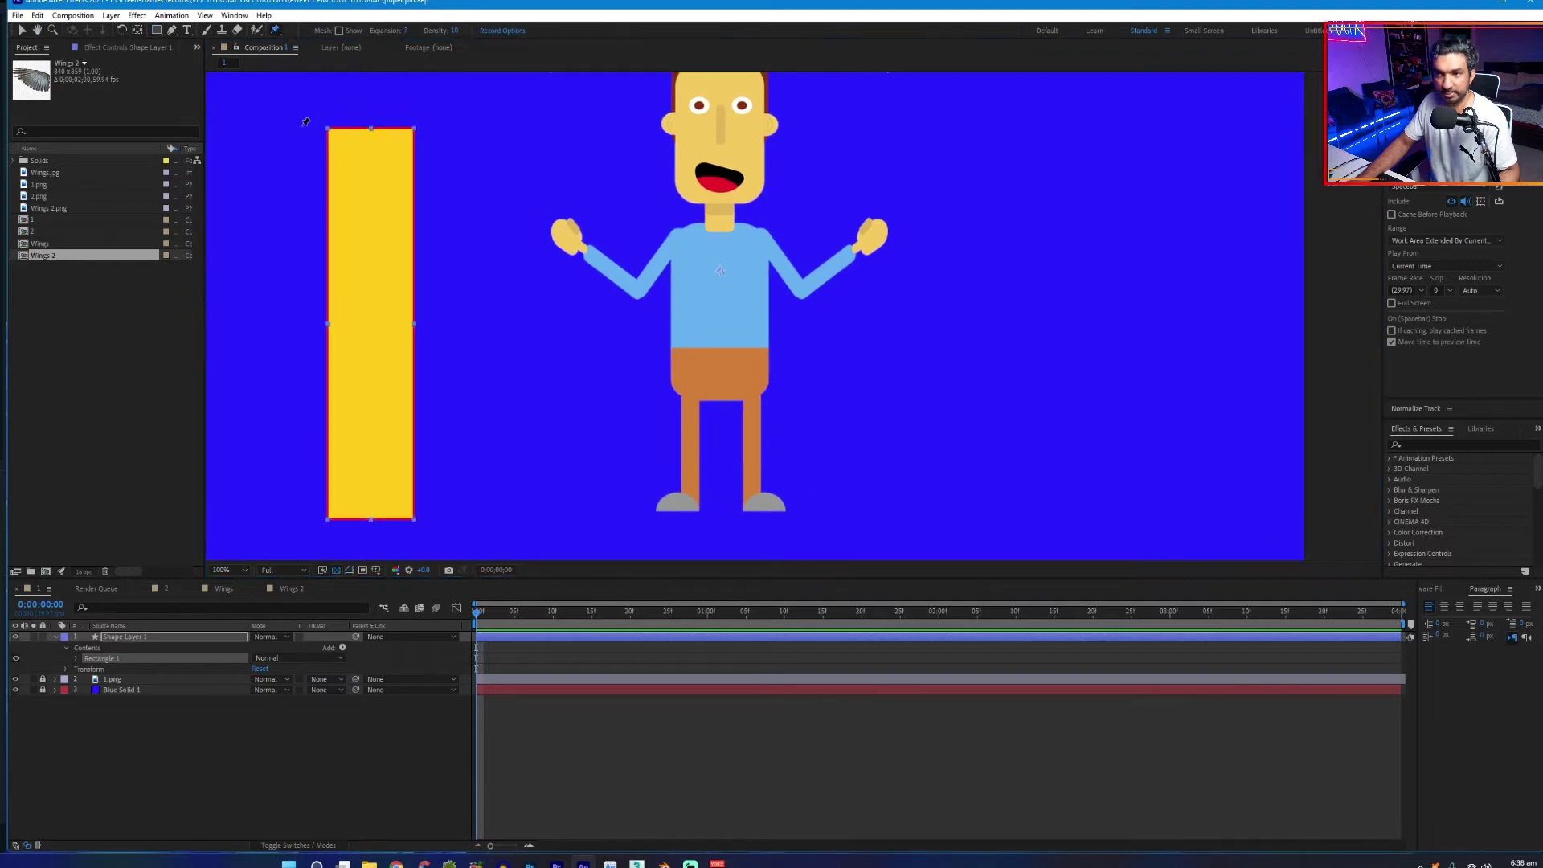
key("comma")
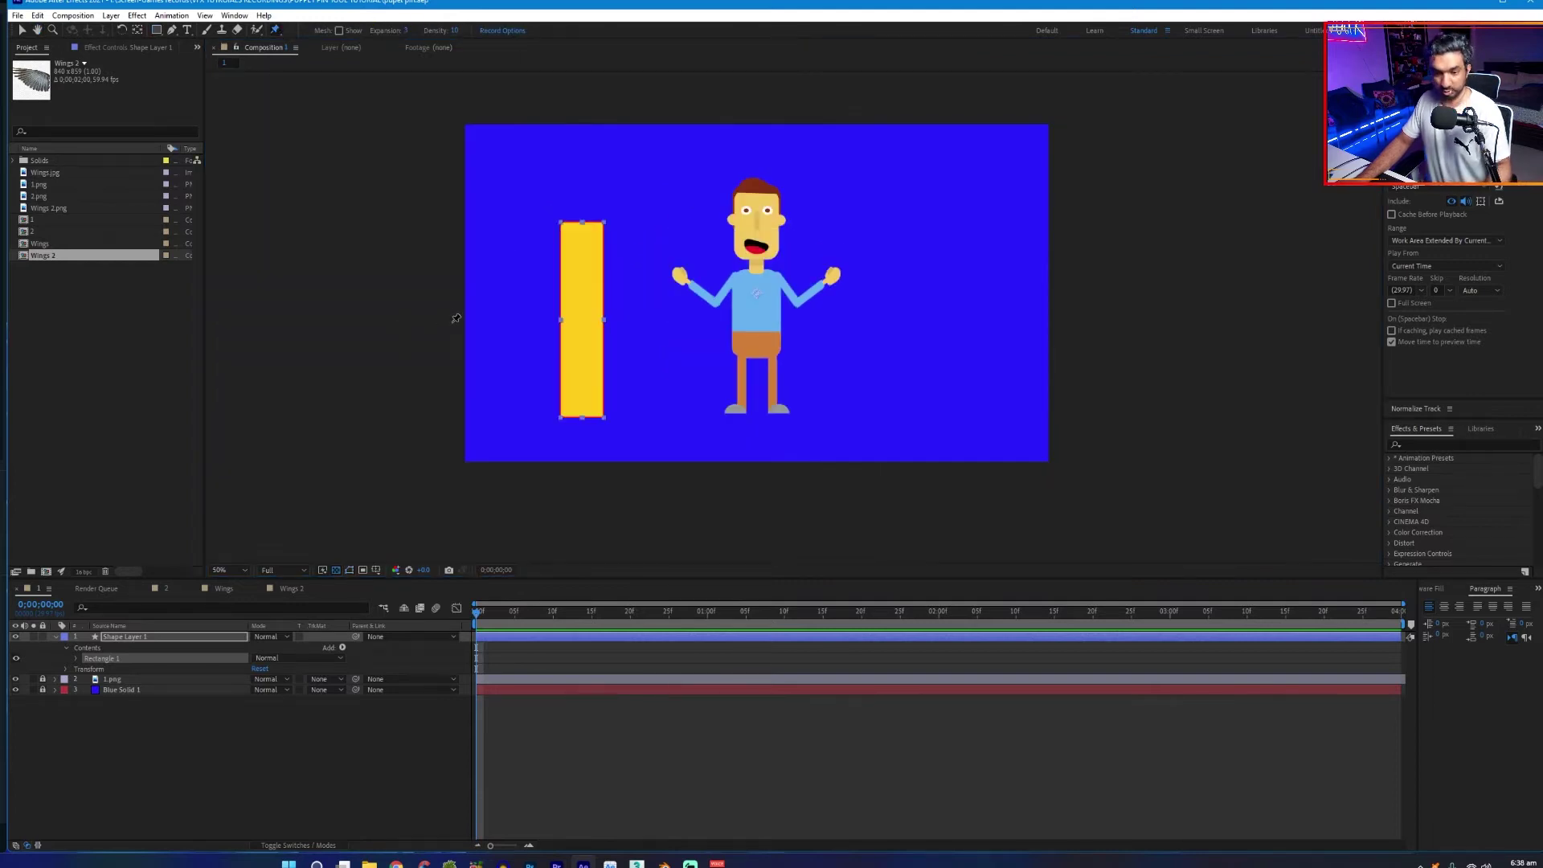
key("period")
left_click_drag(528, 258, 569, 265)
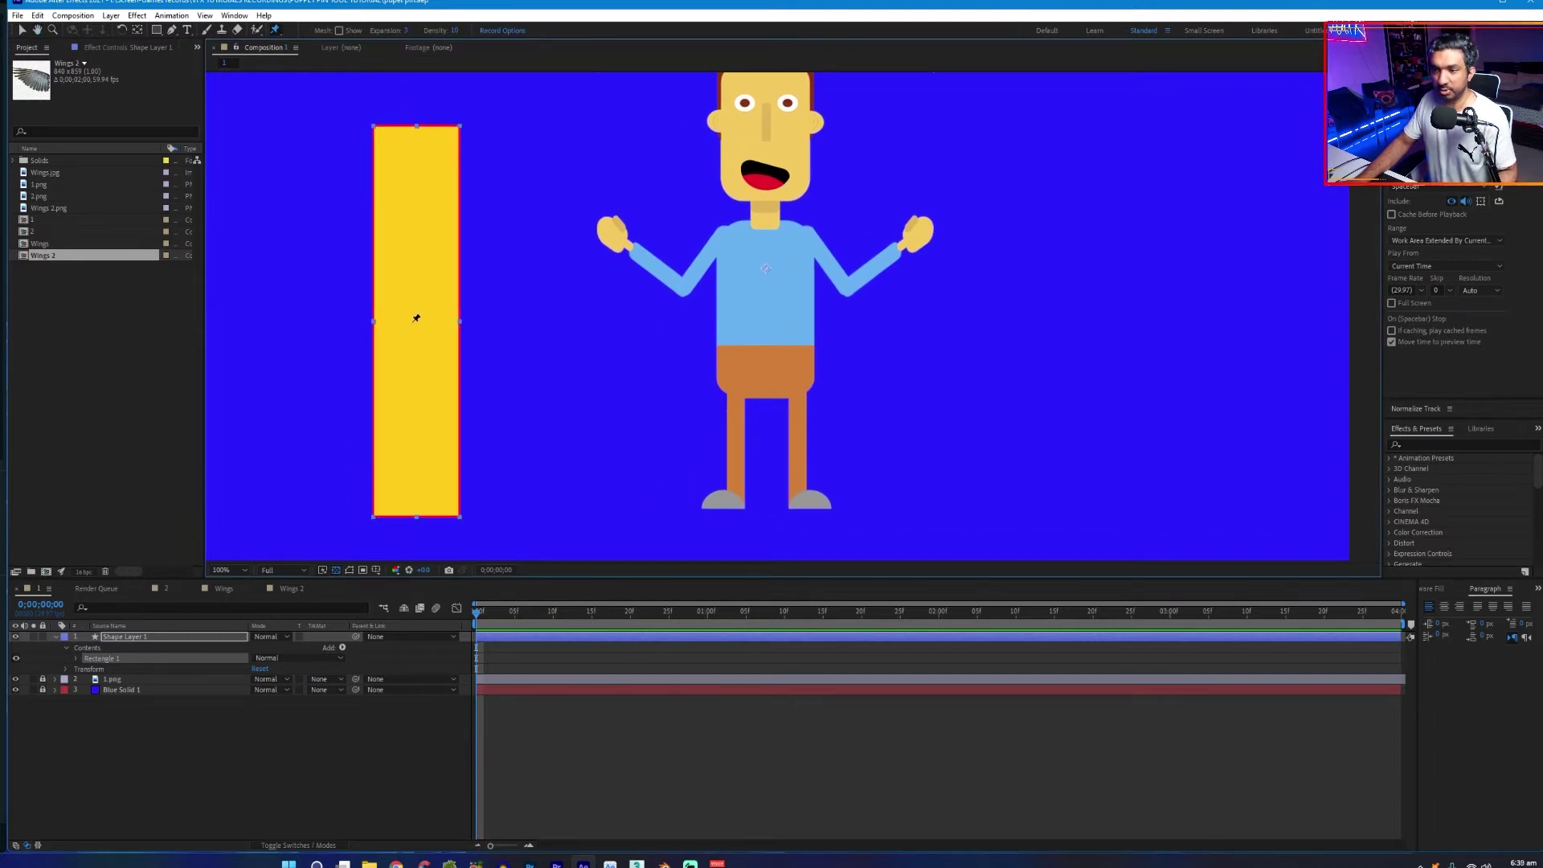
left_click(416, 322)
left_click(415, 142)
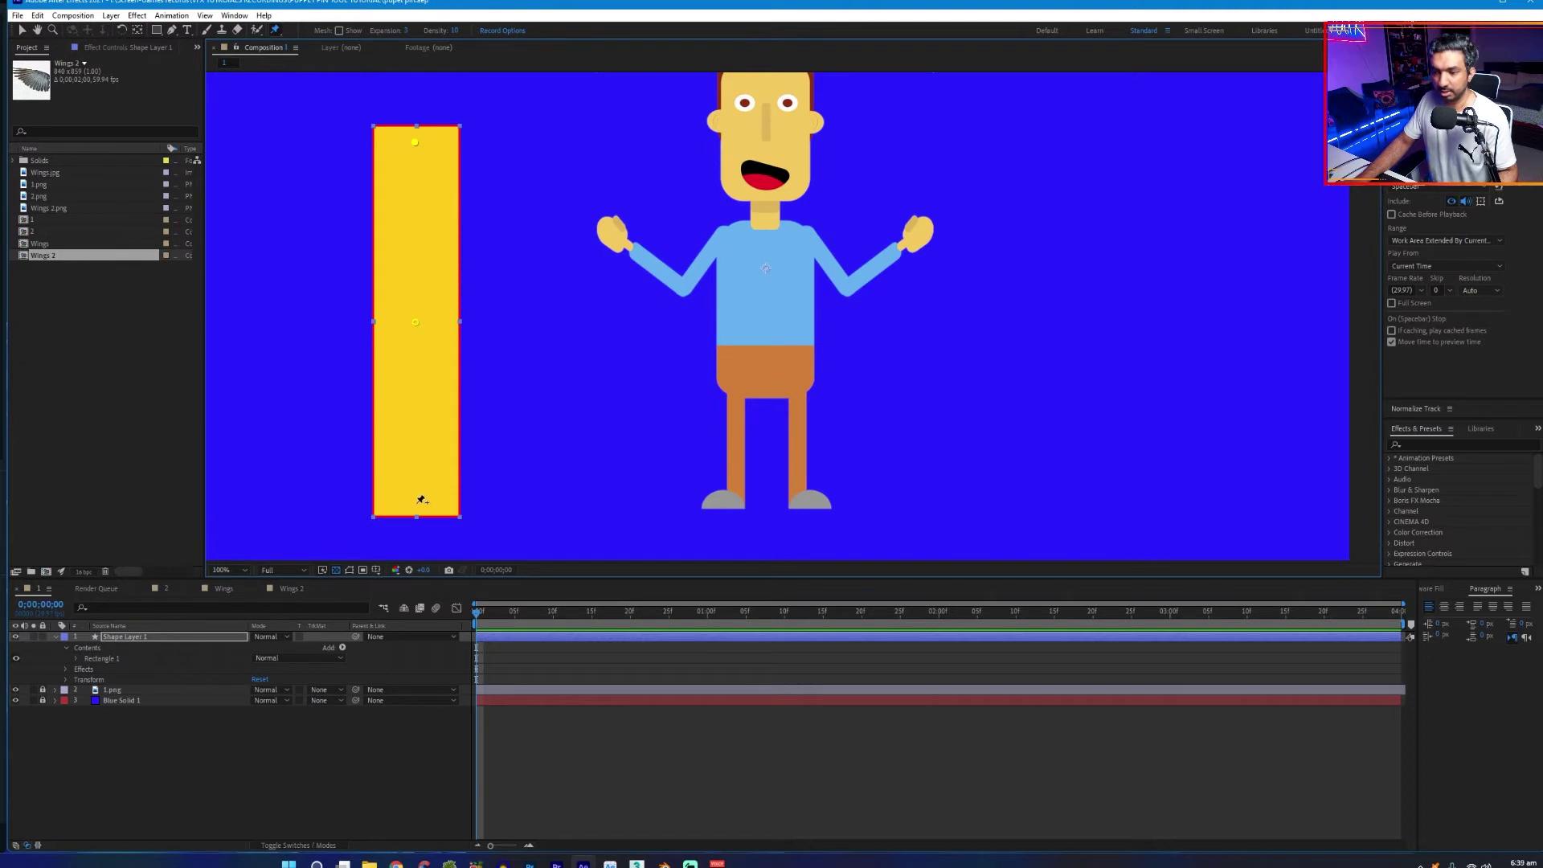
left_click(419, 503)
key("comma")
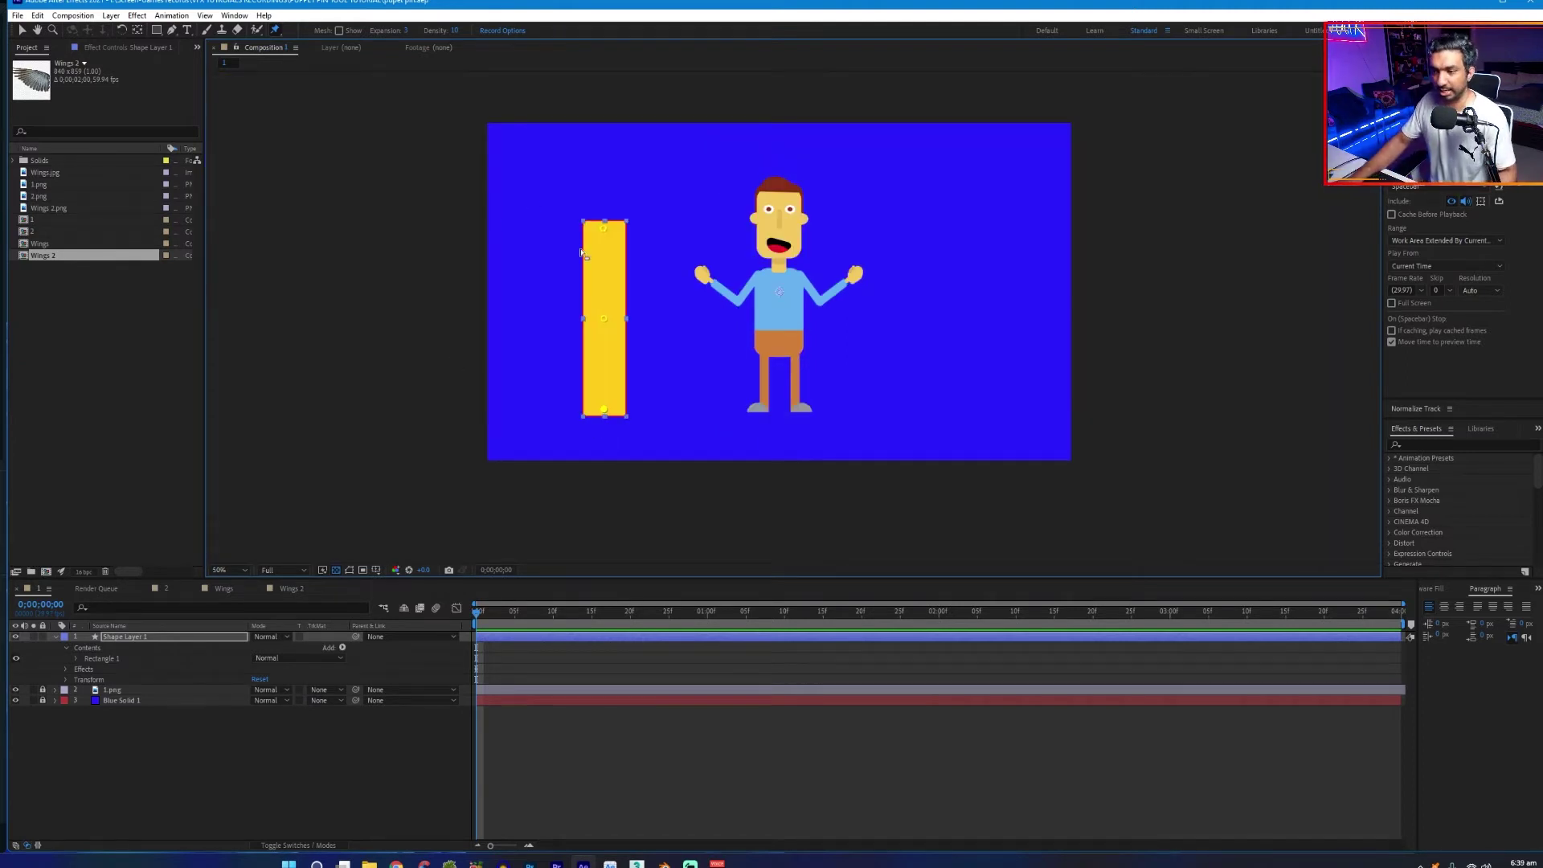
key("period")
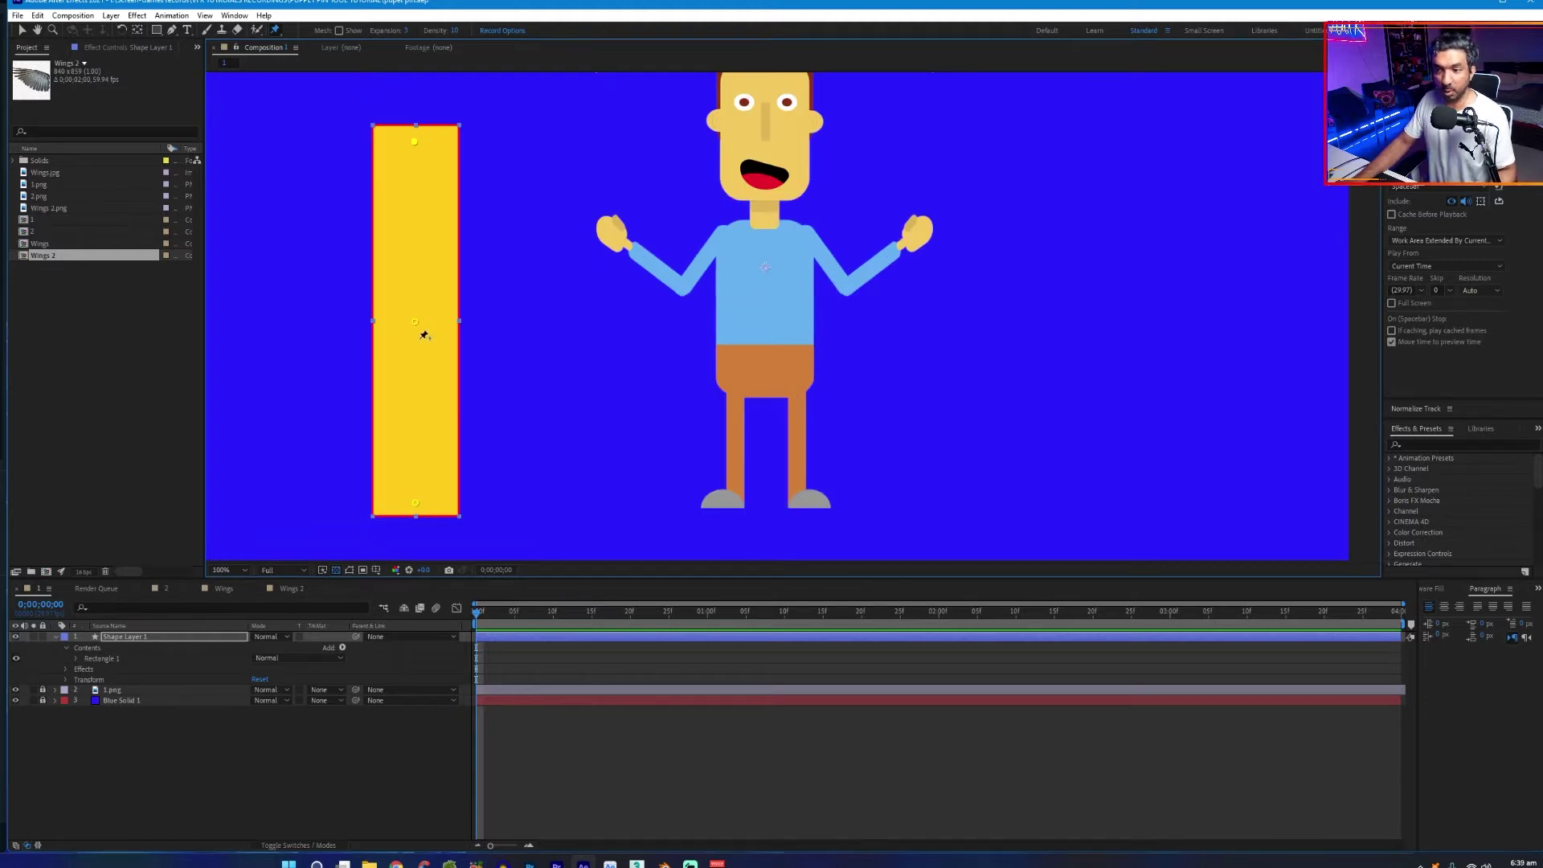
Expand the shape layer's Puppet effect down to the Deform pins of Mesh 1 and highlight the pins
left_click(132, 636)
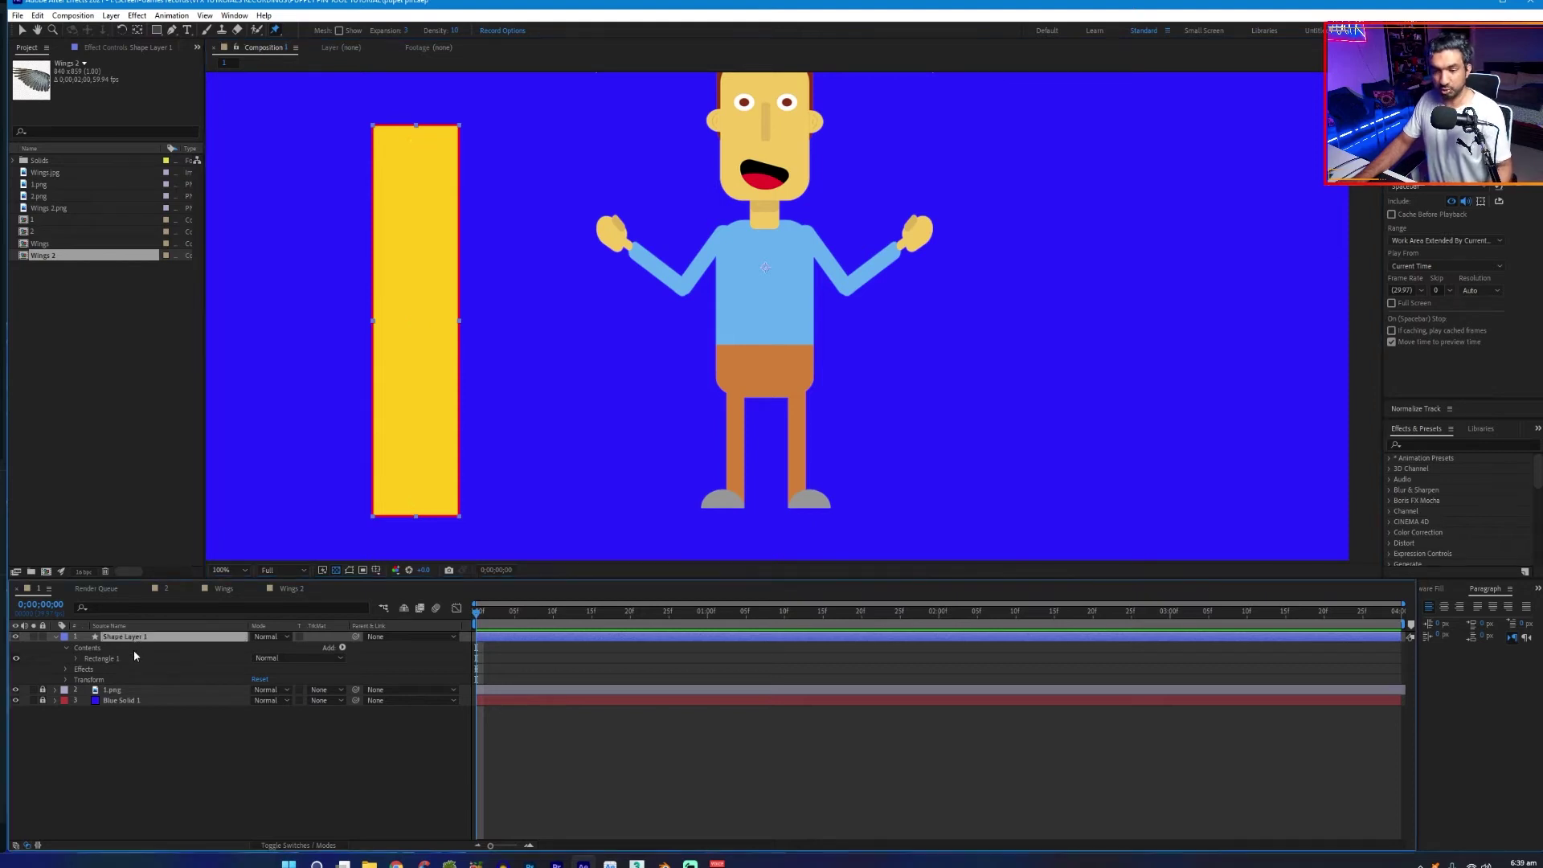
left_click(66, 647)
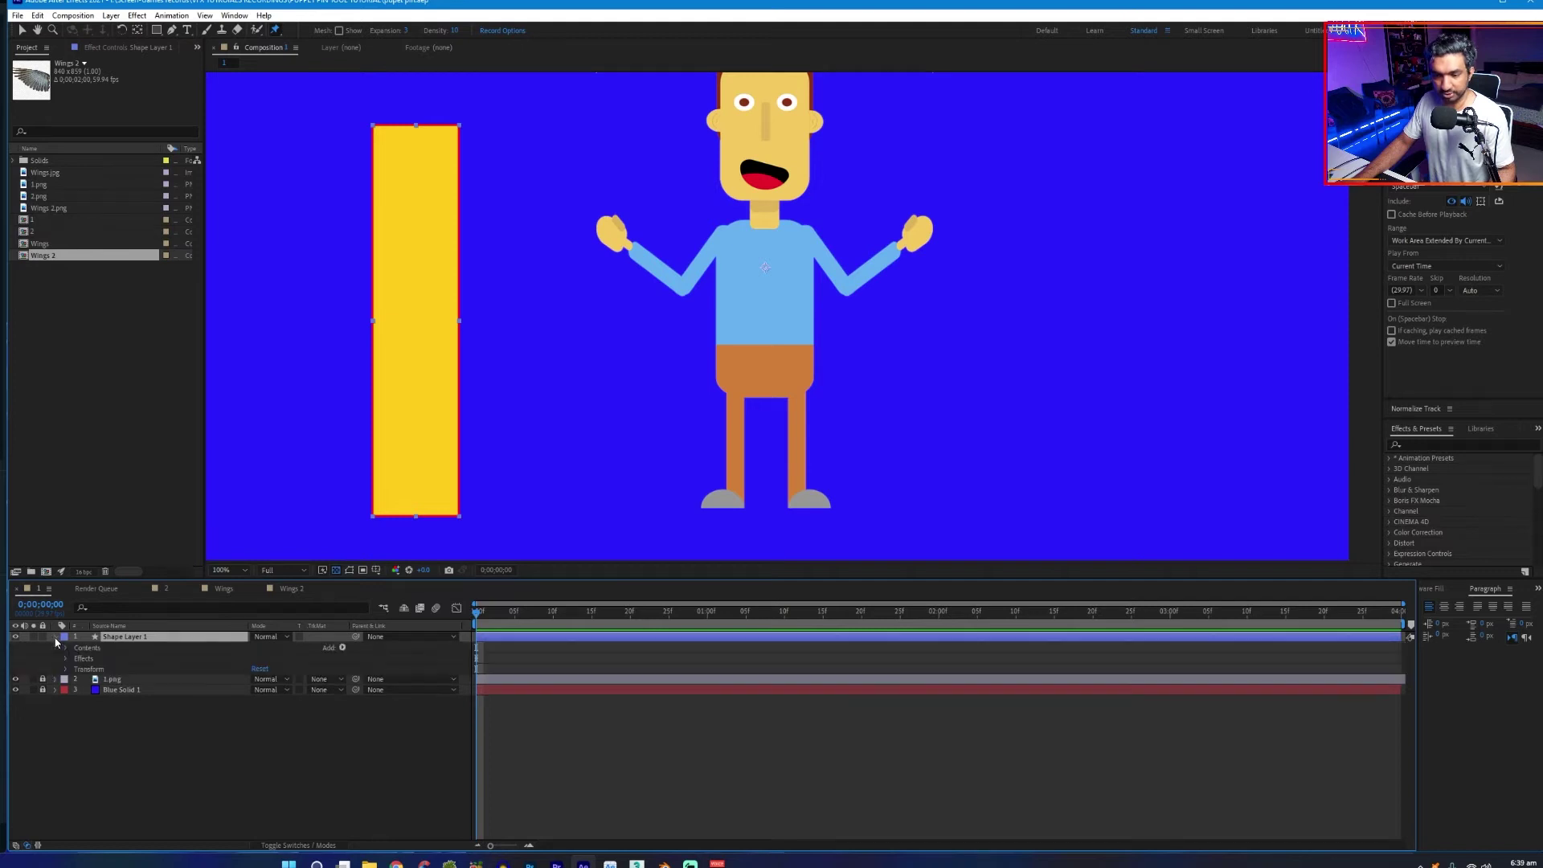
left_click(66, 658)
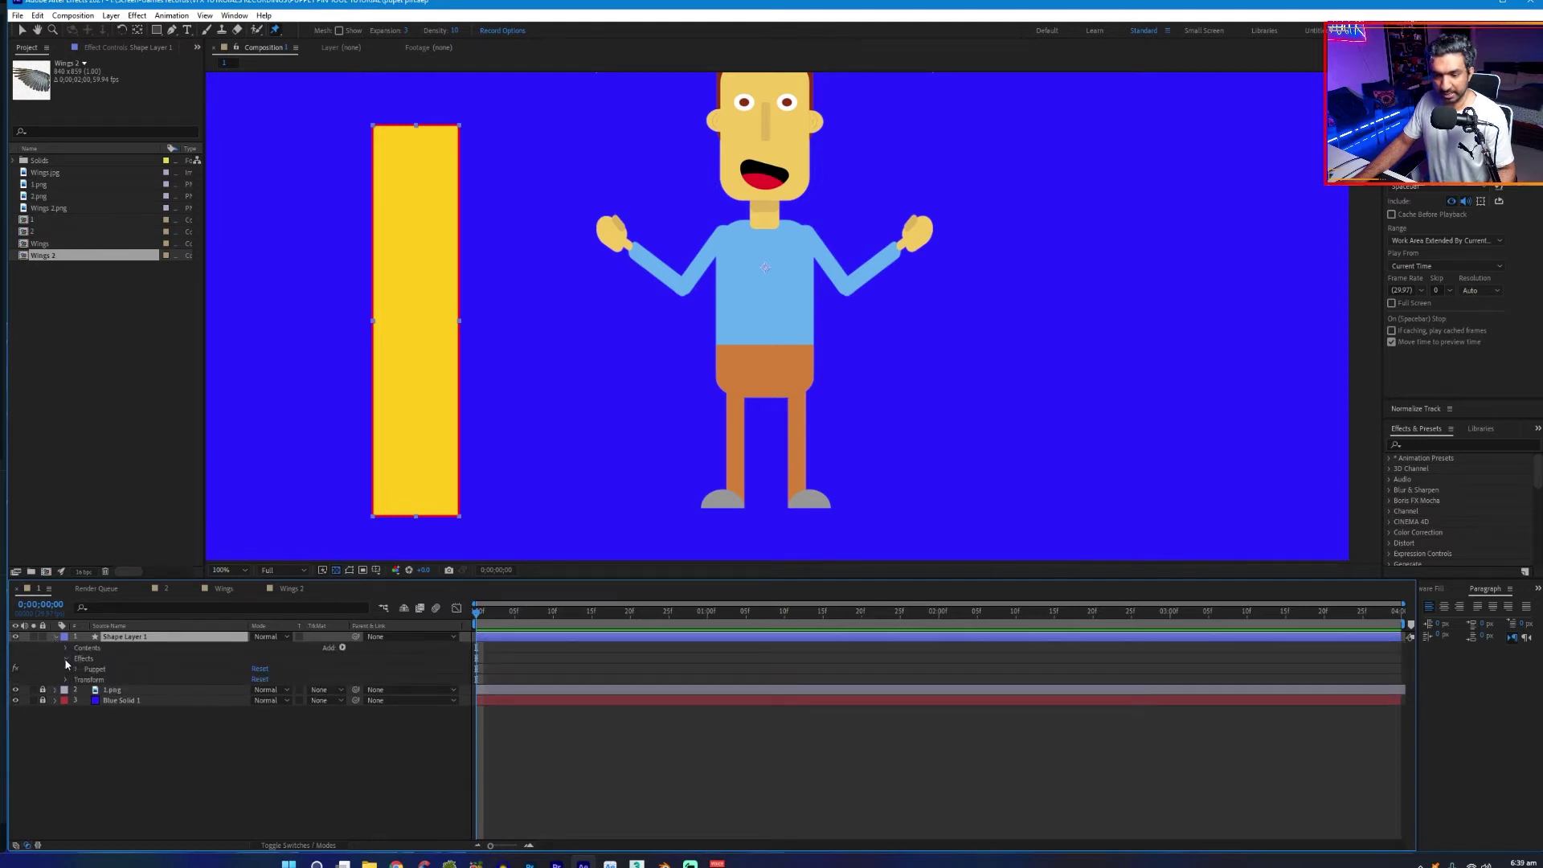
left_click(76, 671)
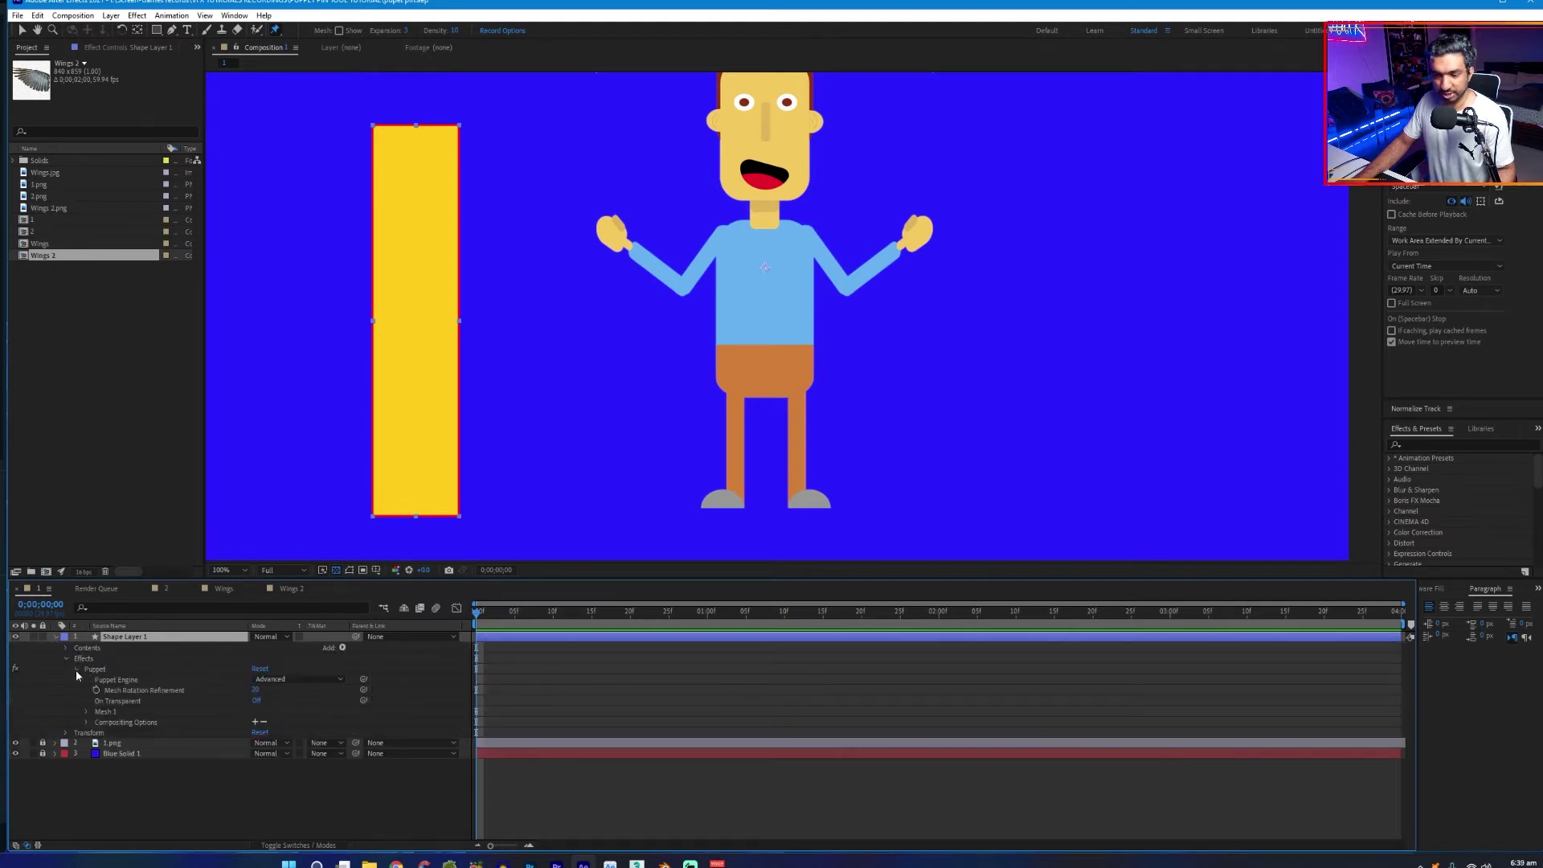
left_click(86, 712)
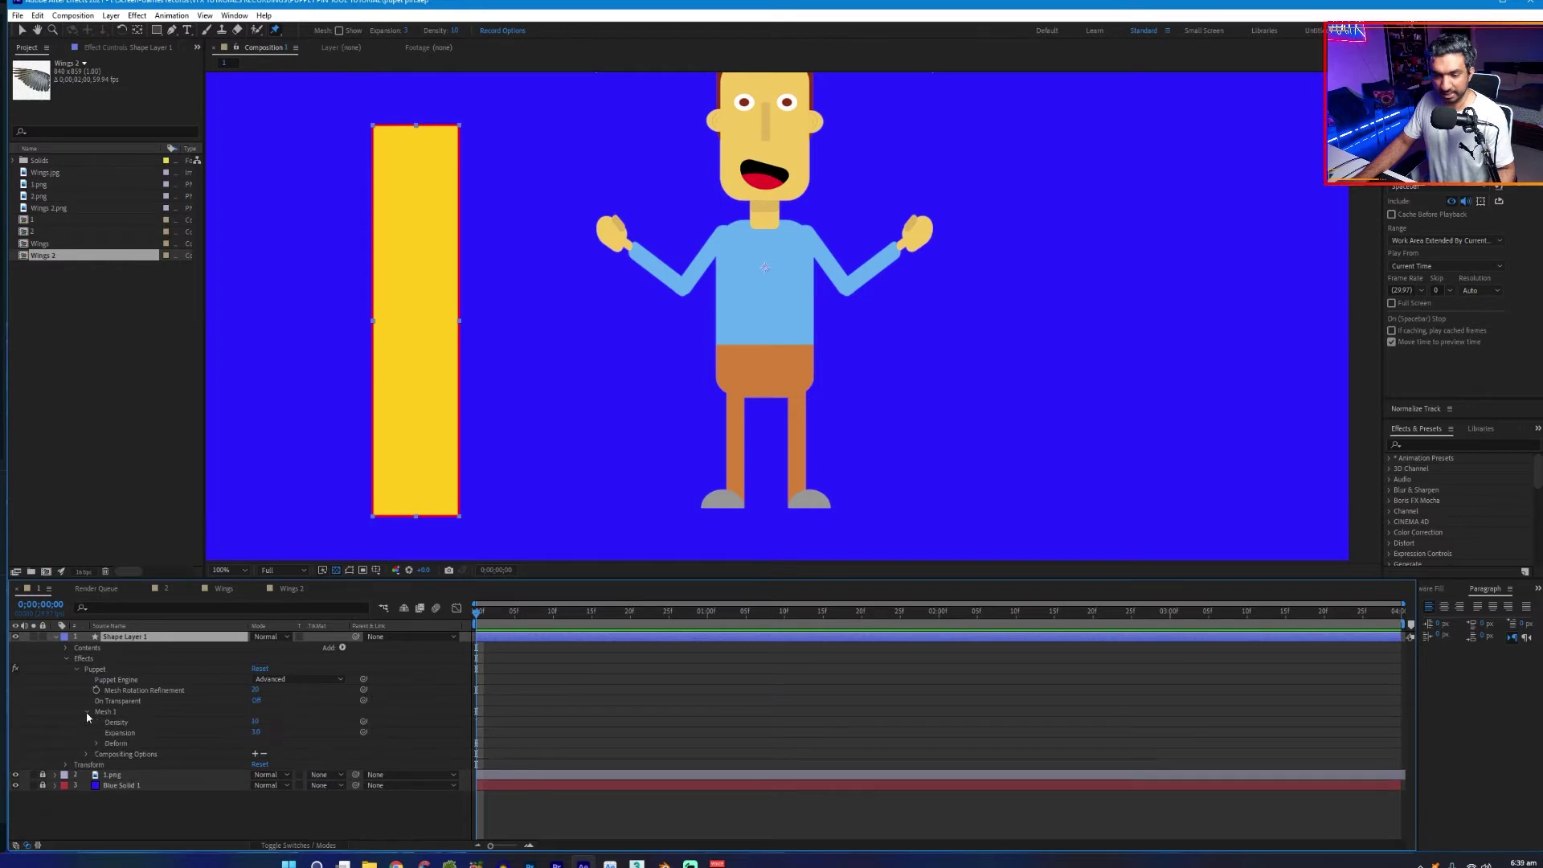
left_click(97, 743)
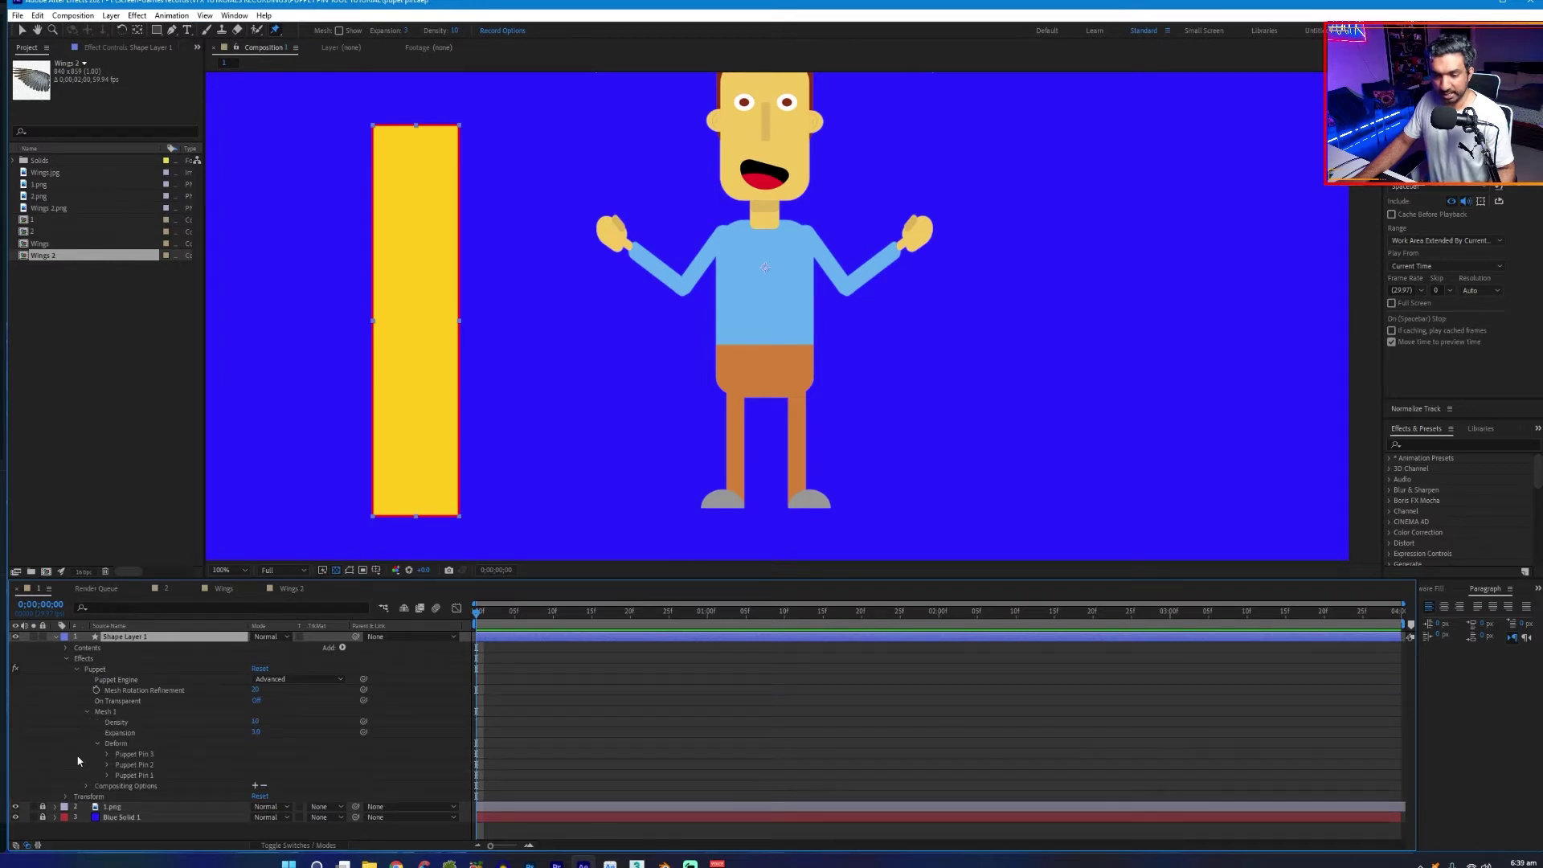
left_click(132, 775)
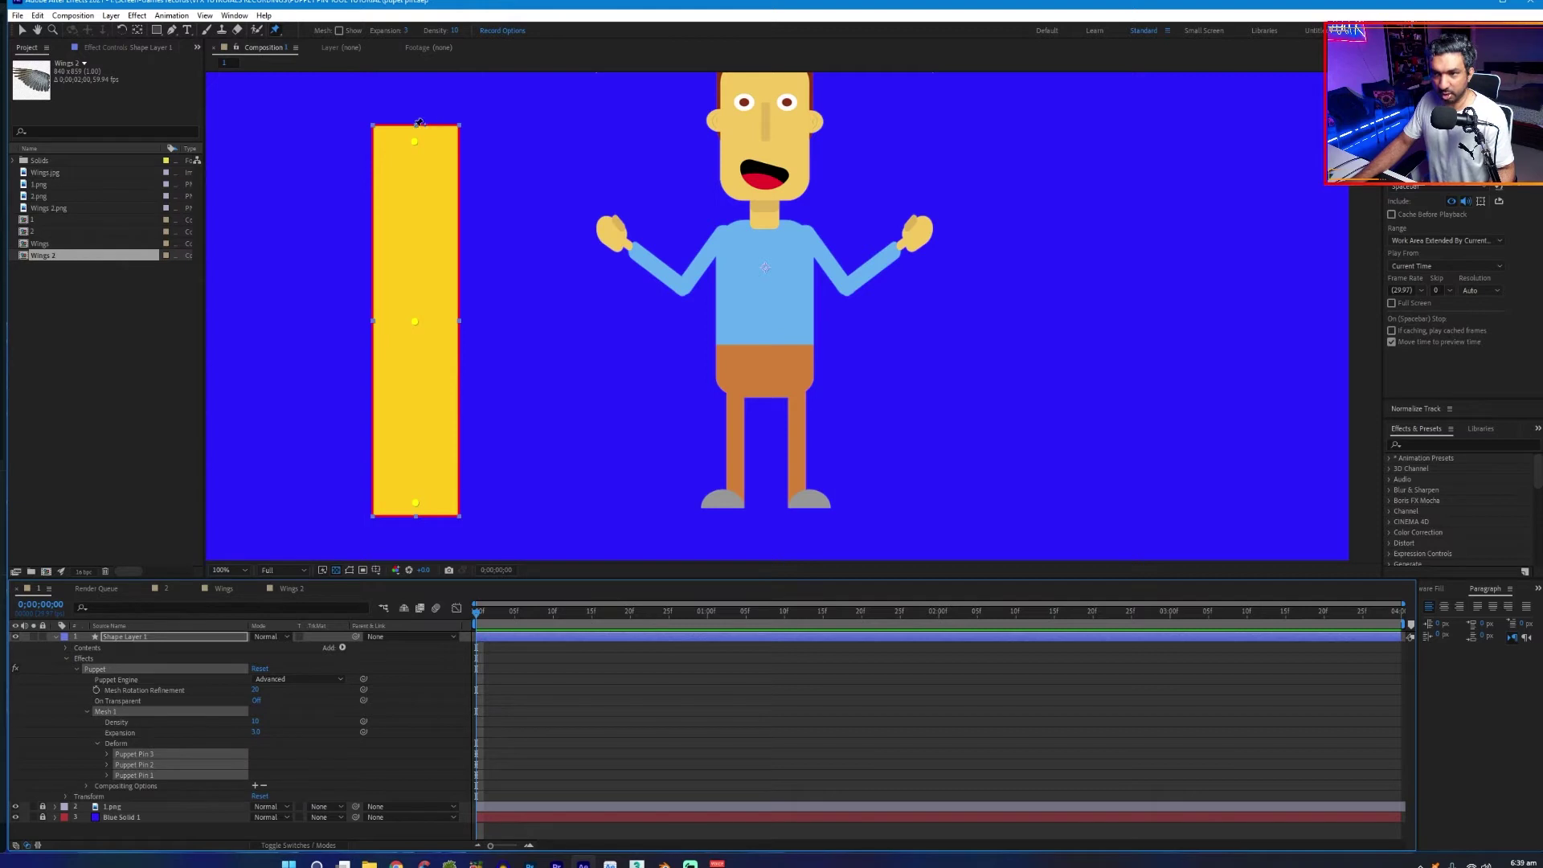
Reveal the pin type and position properties of all three puppet pins in the timeline
left_click(124, 754)
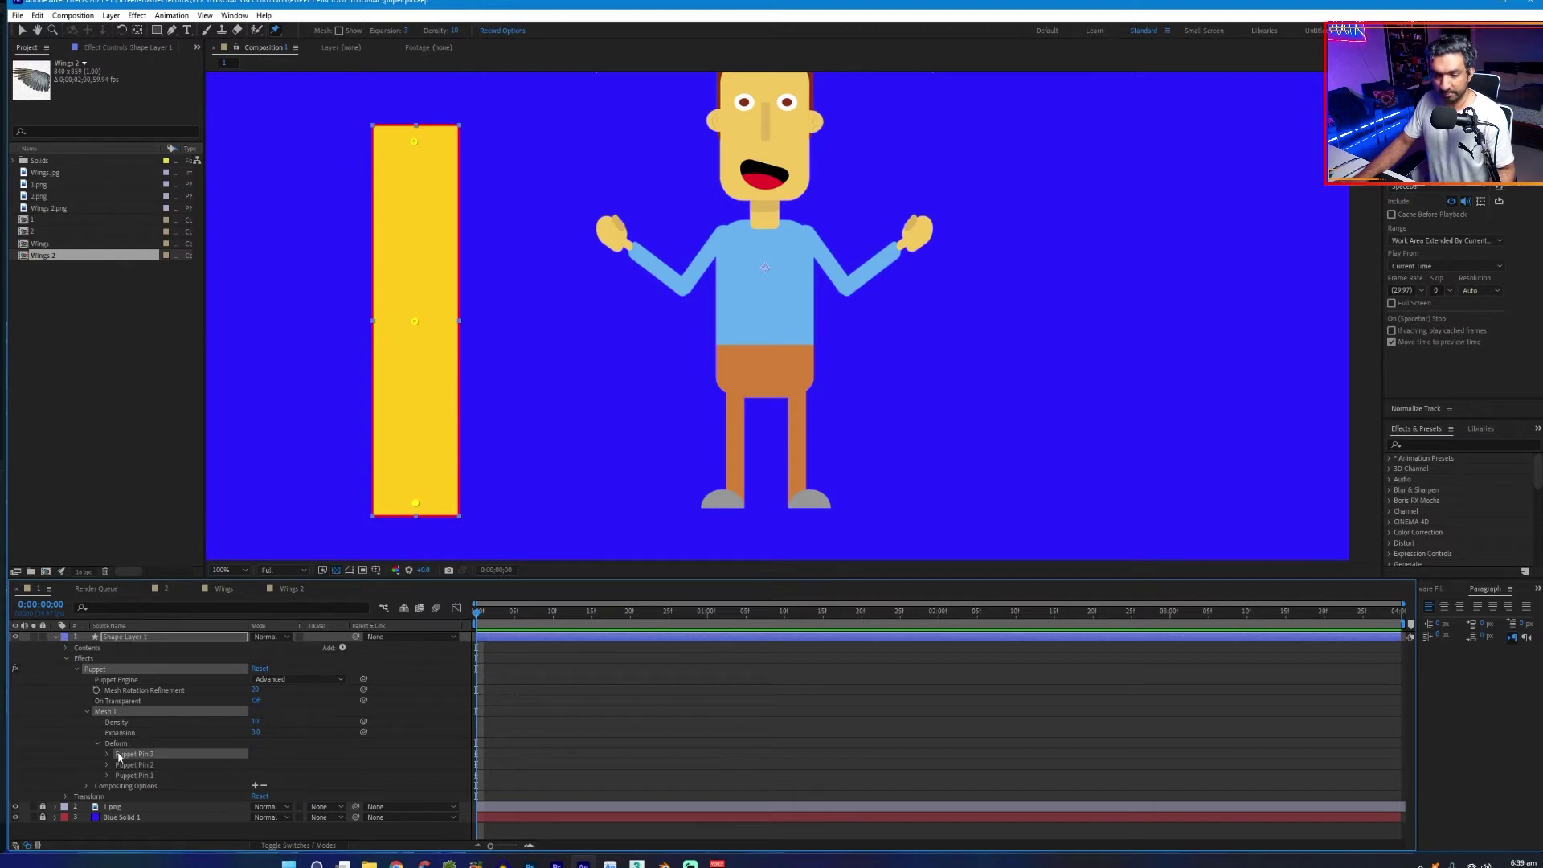
left_click(107, 754)
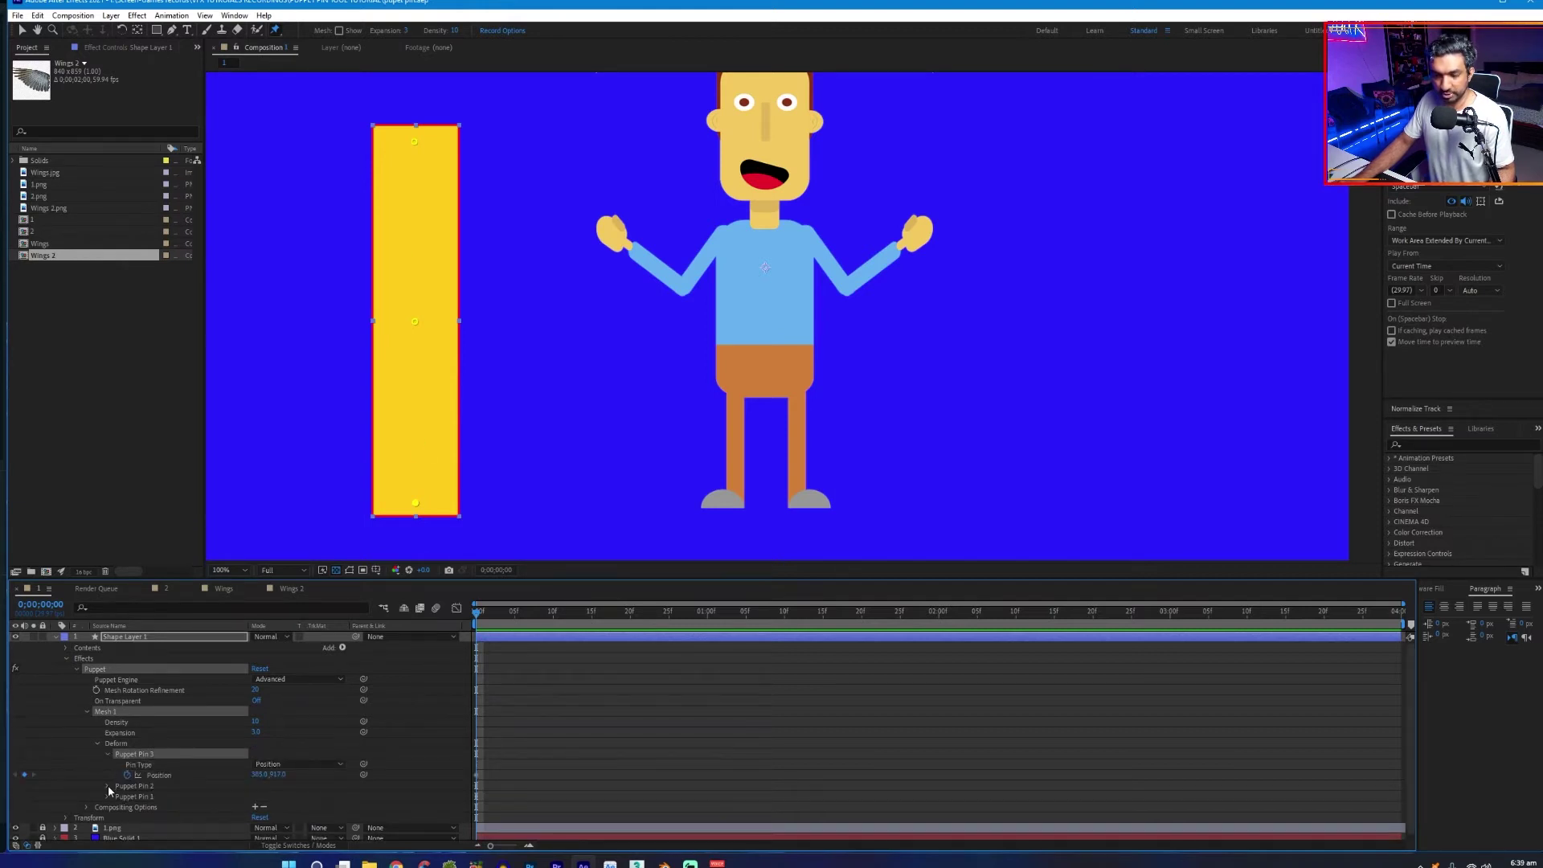
left_click(108, 785)
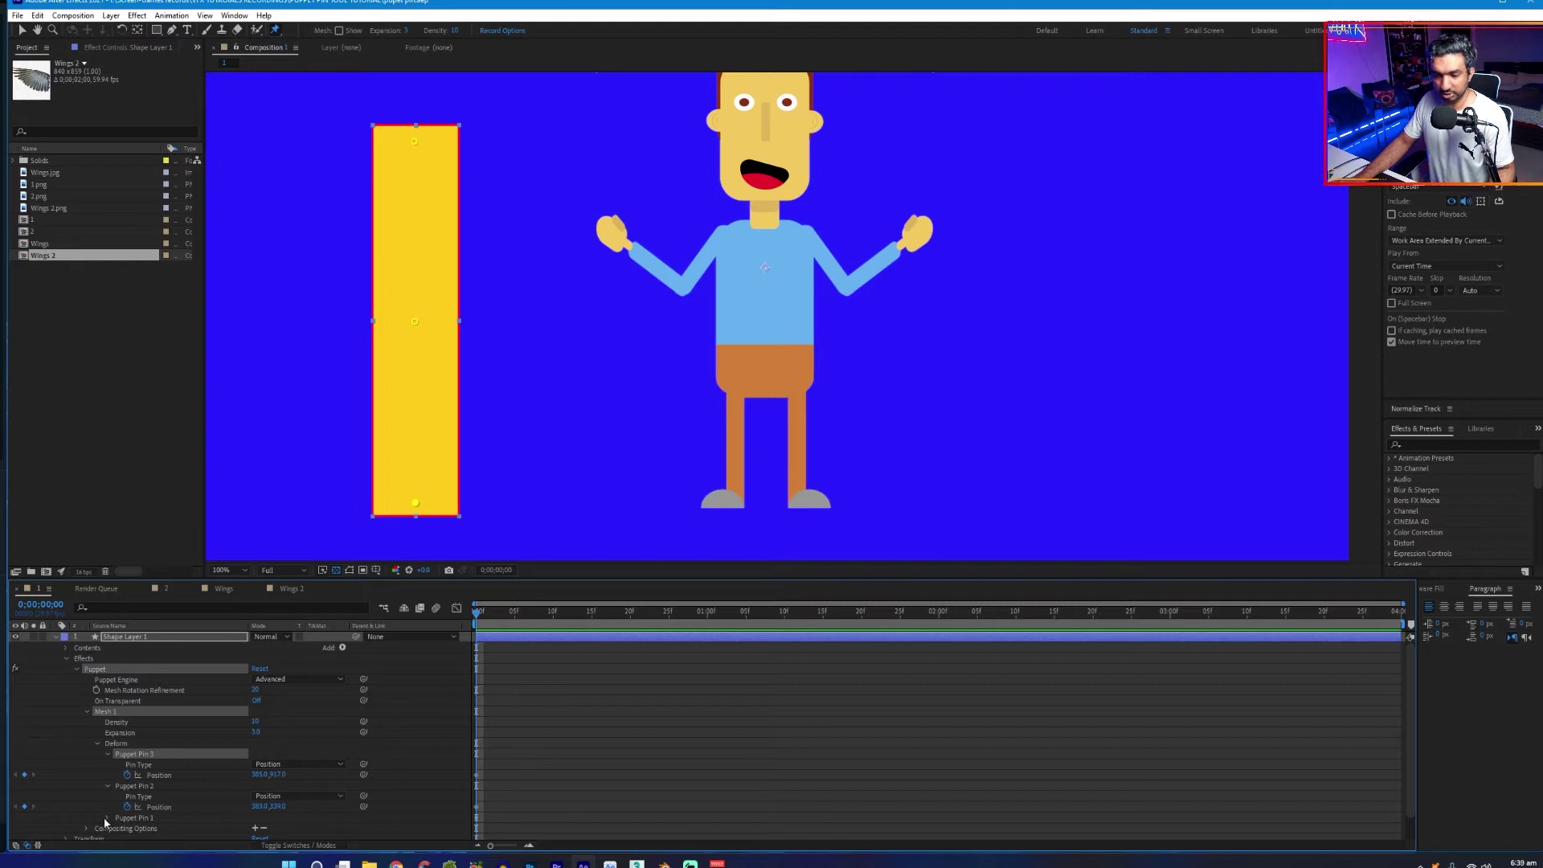
left_click(108, 818)
scroll(112, 816, "down", 2)
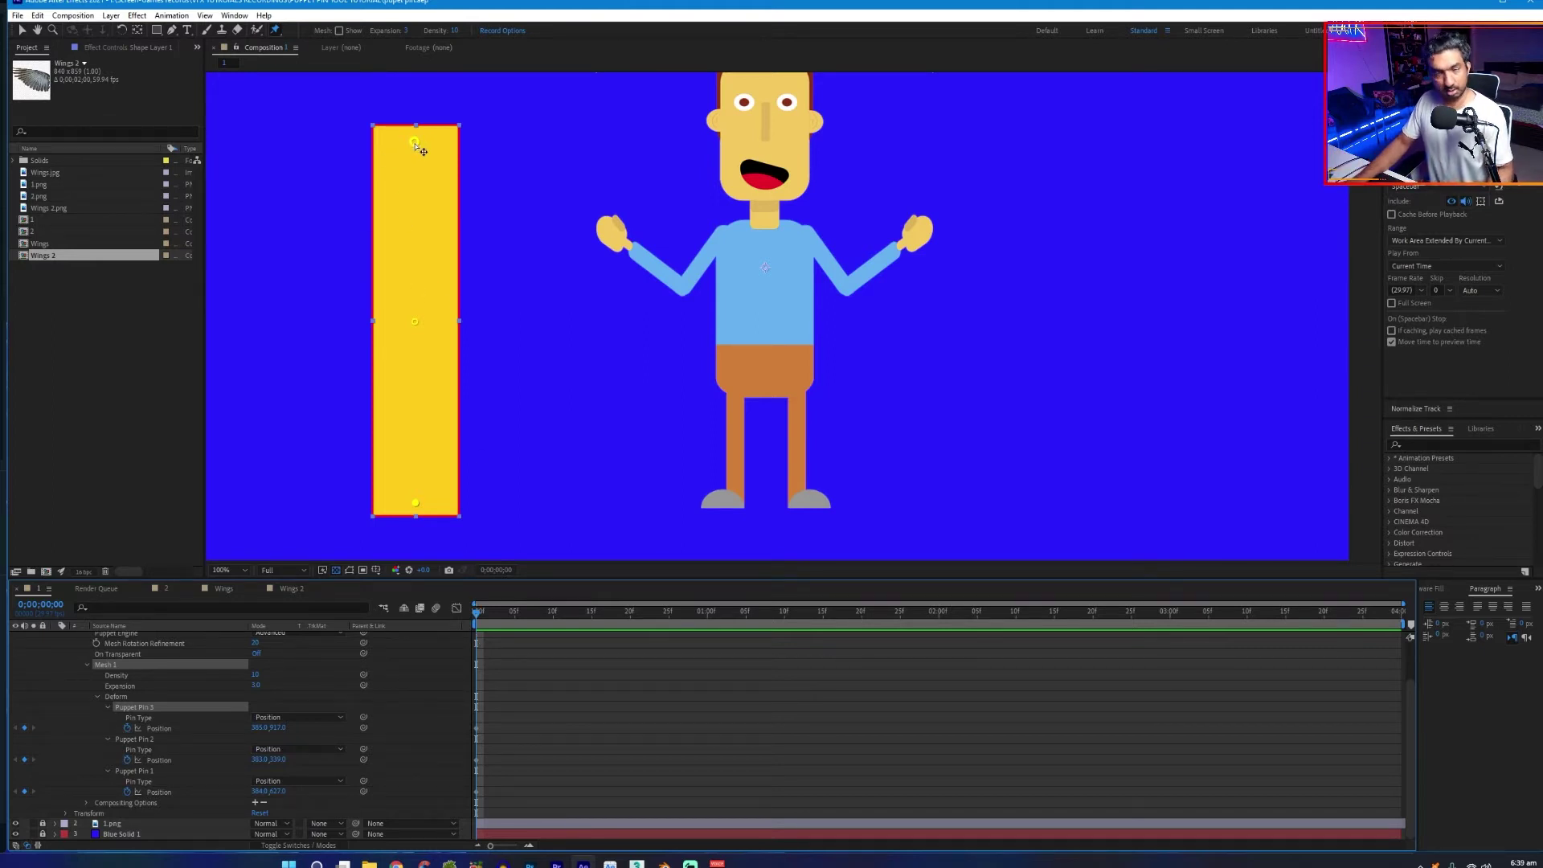
Try bending the rectangle into a C shape by moving its top, bottom and middle pins, and undo all the pin moves
left_click_drag(414, 143, 550, 216)
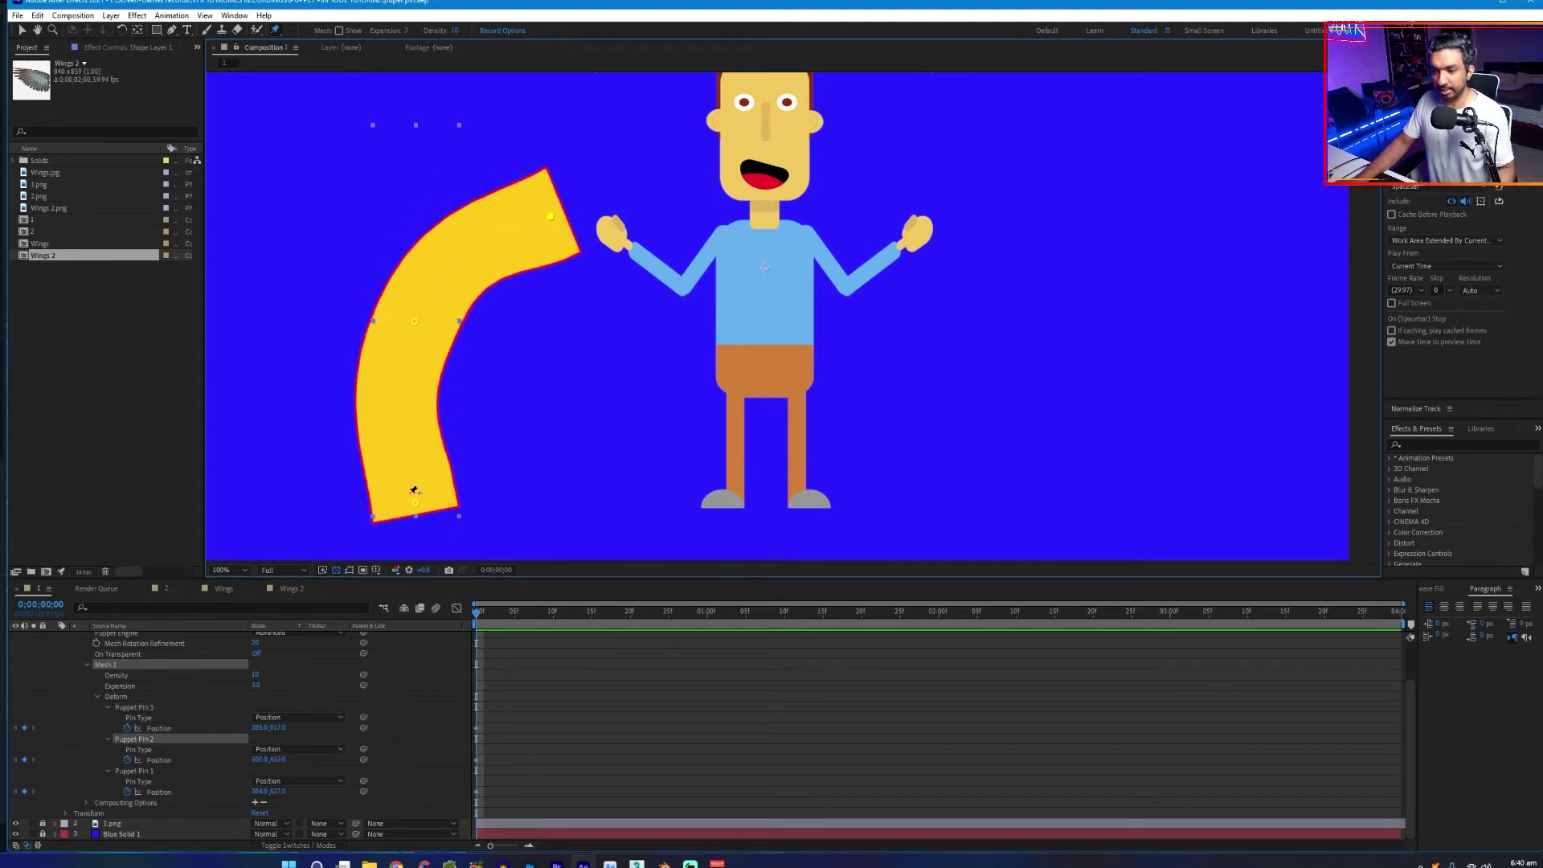
left_click_drag(415, 502, 501, 487)
left_click_drag(417, 325, 354, 307)
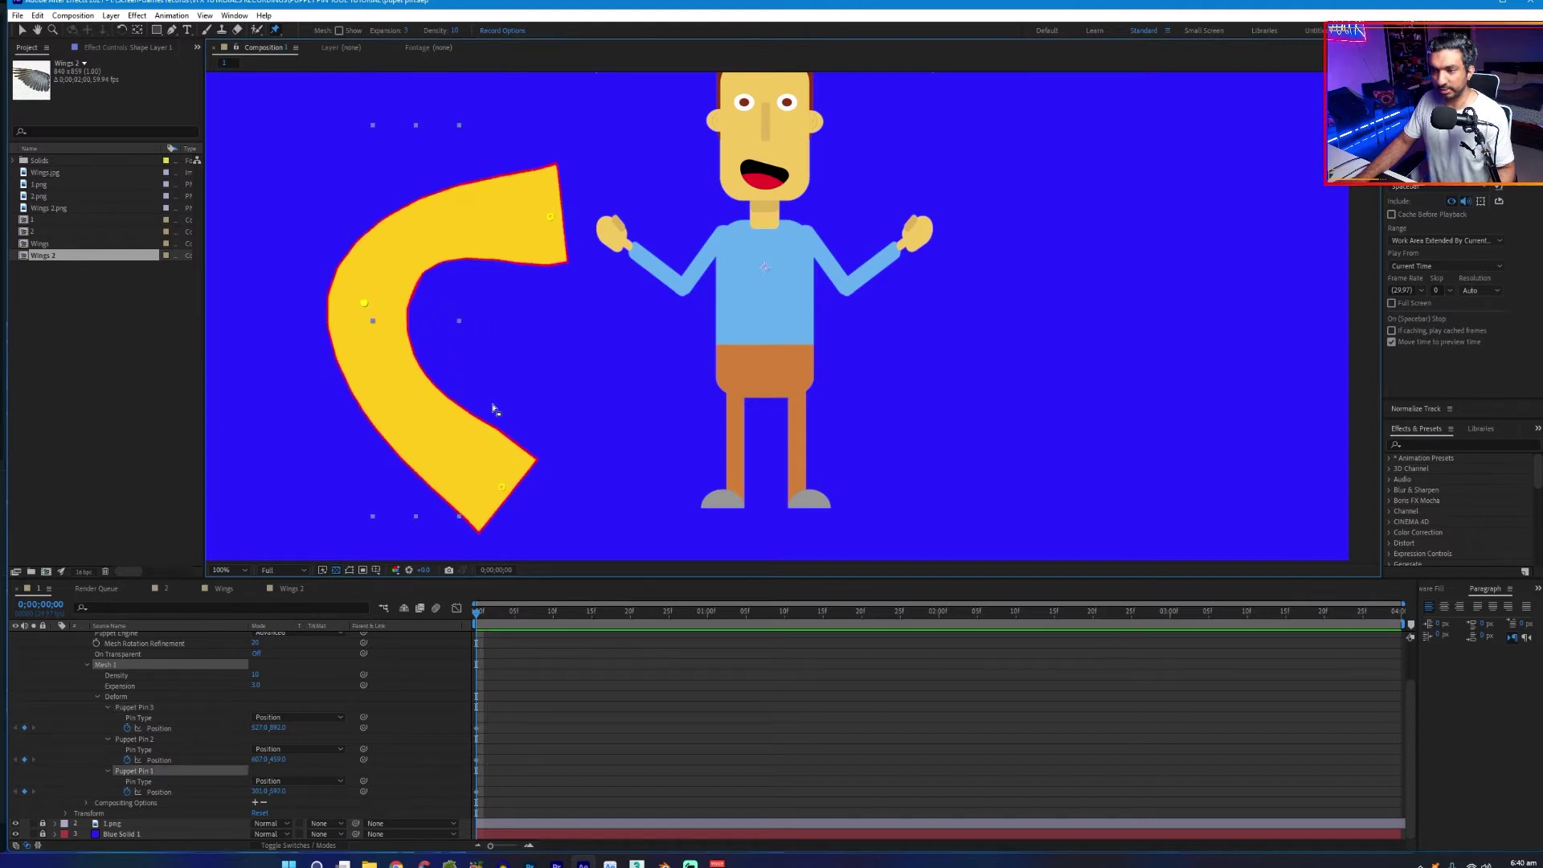
key("ctrl+z")
key("ctrl+z")
key("ctrl+z")
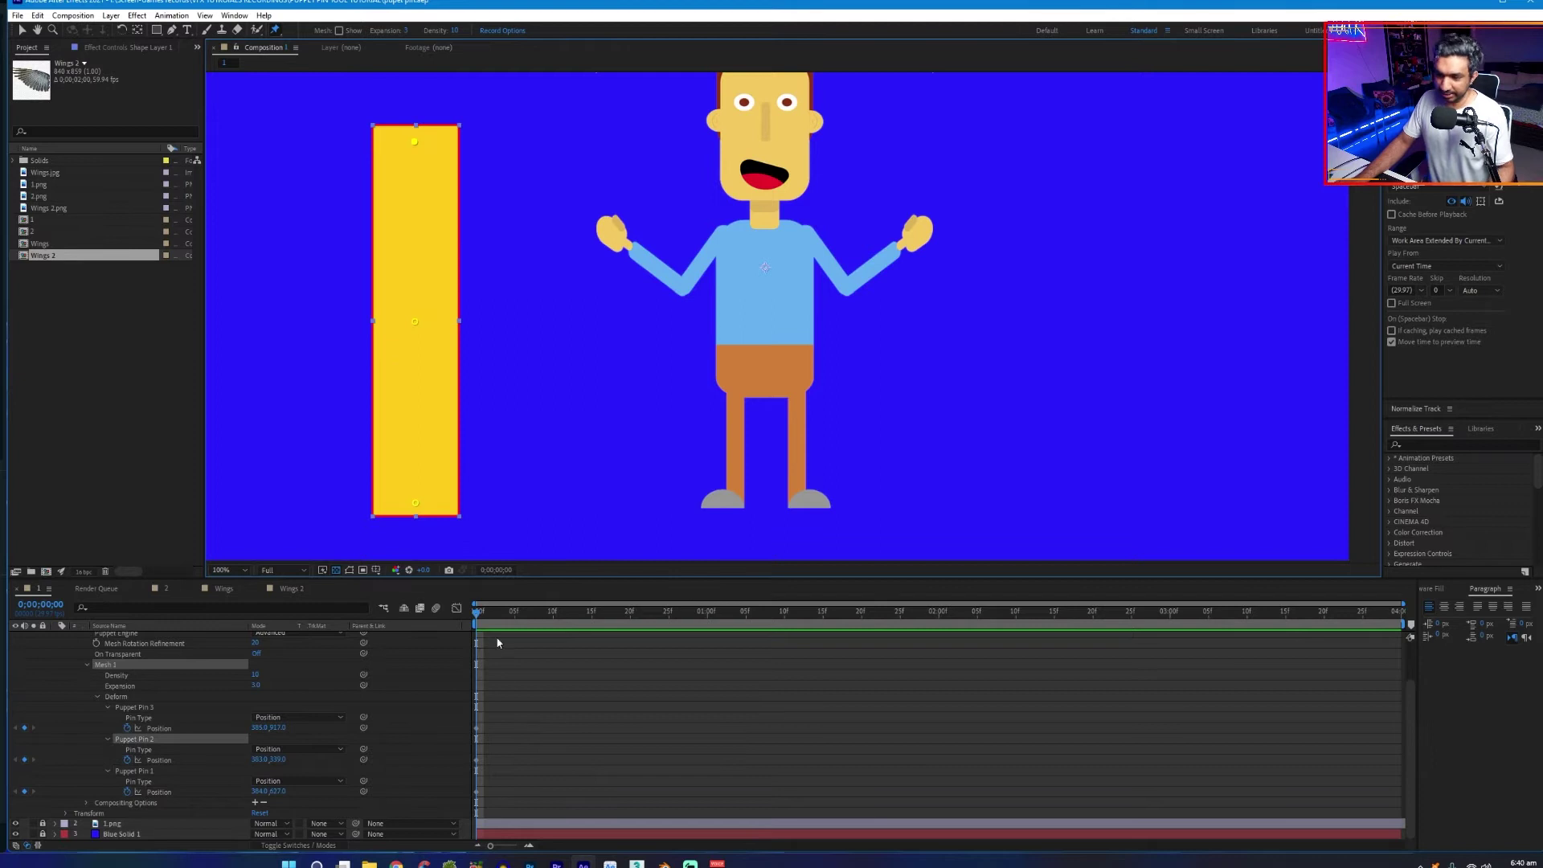
At 0;00;01;01, keyframe a C-shaped bend by moving the rectangle's top pin right and down, middle pin left and bottom pin slightly inward
key("space")
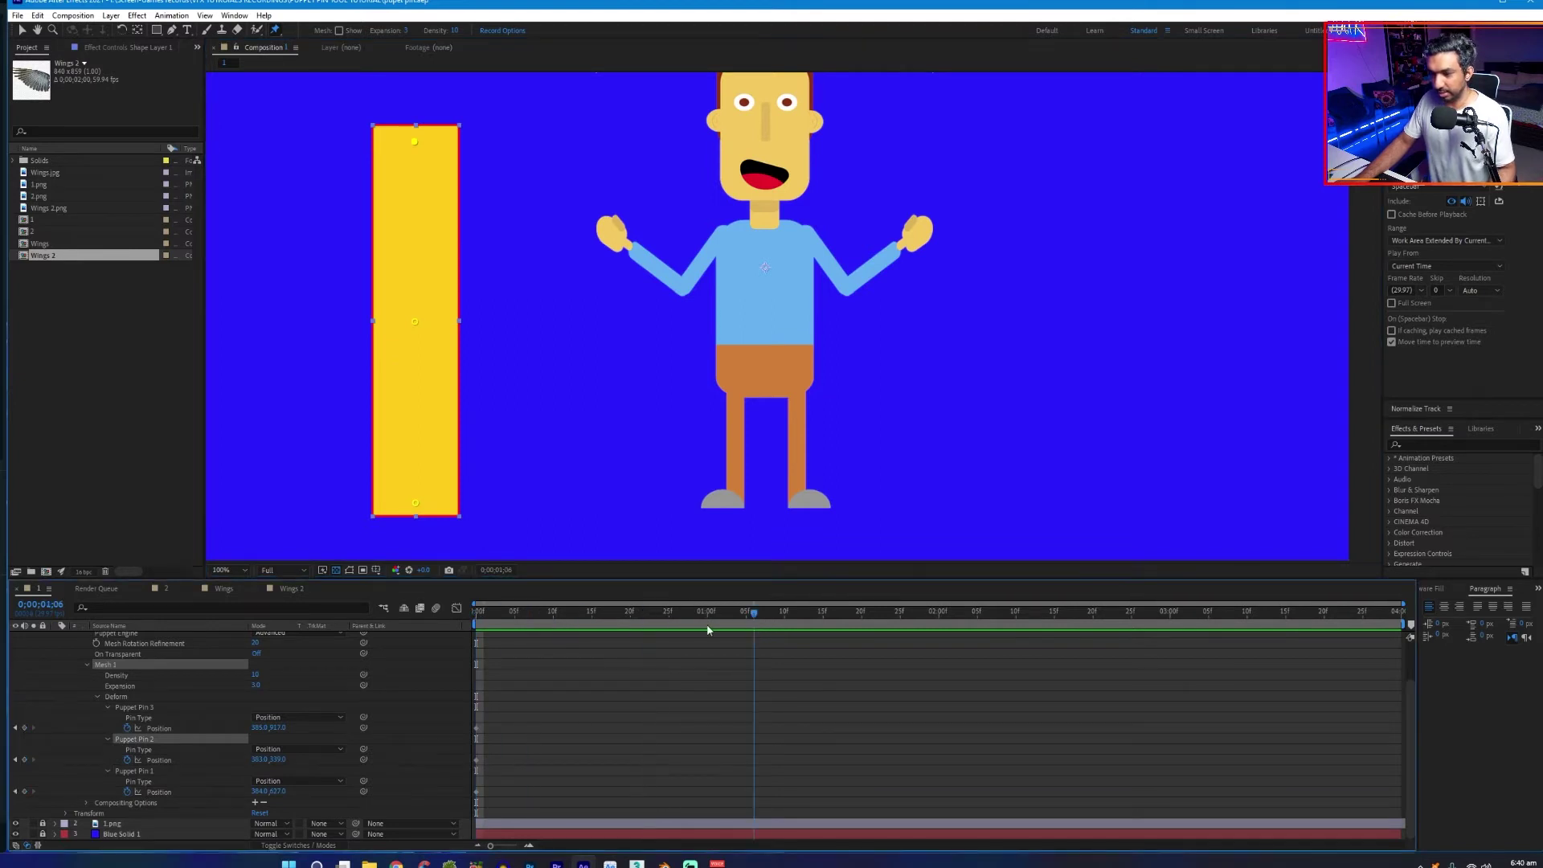
key("space")
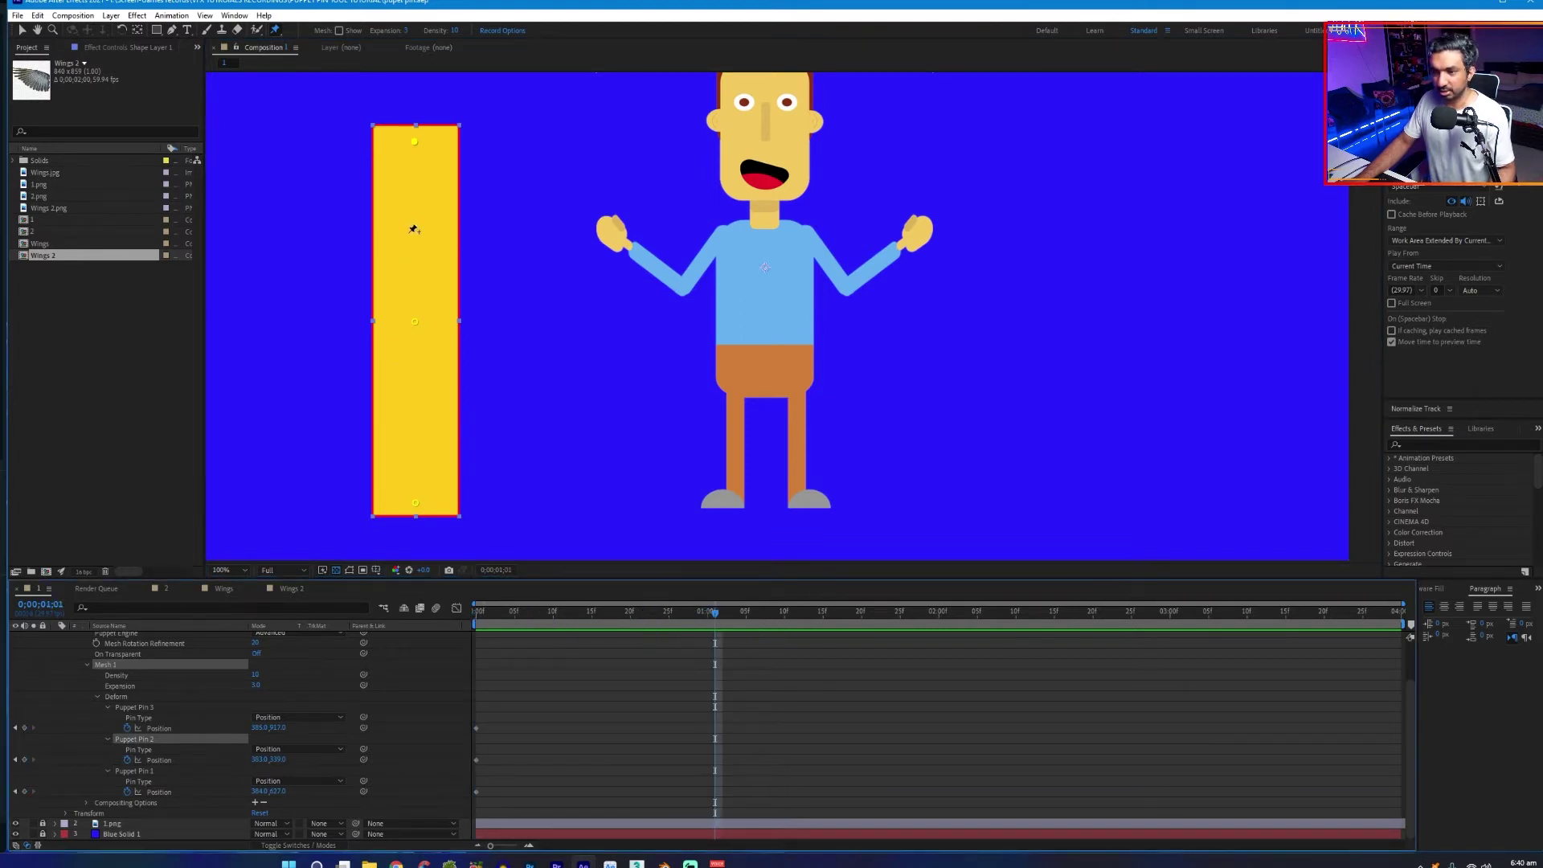
left_click_drag(415, 142, 556, 222)
left_click(524, 197)
left_click_drag(415, 323, 368, 286)
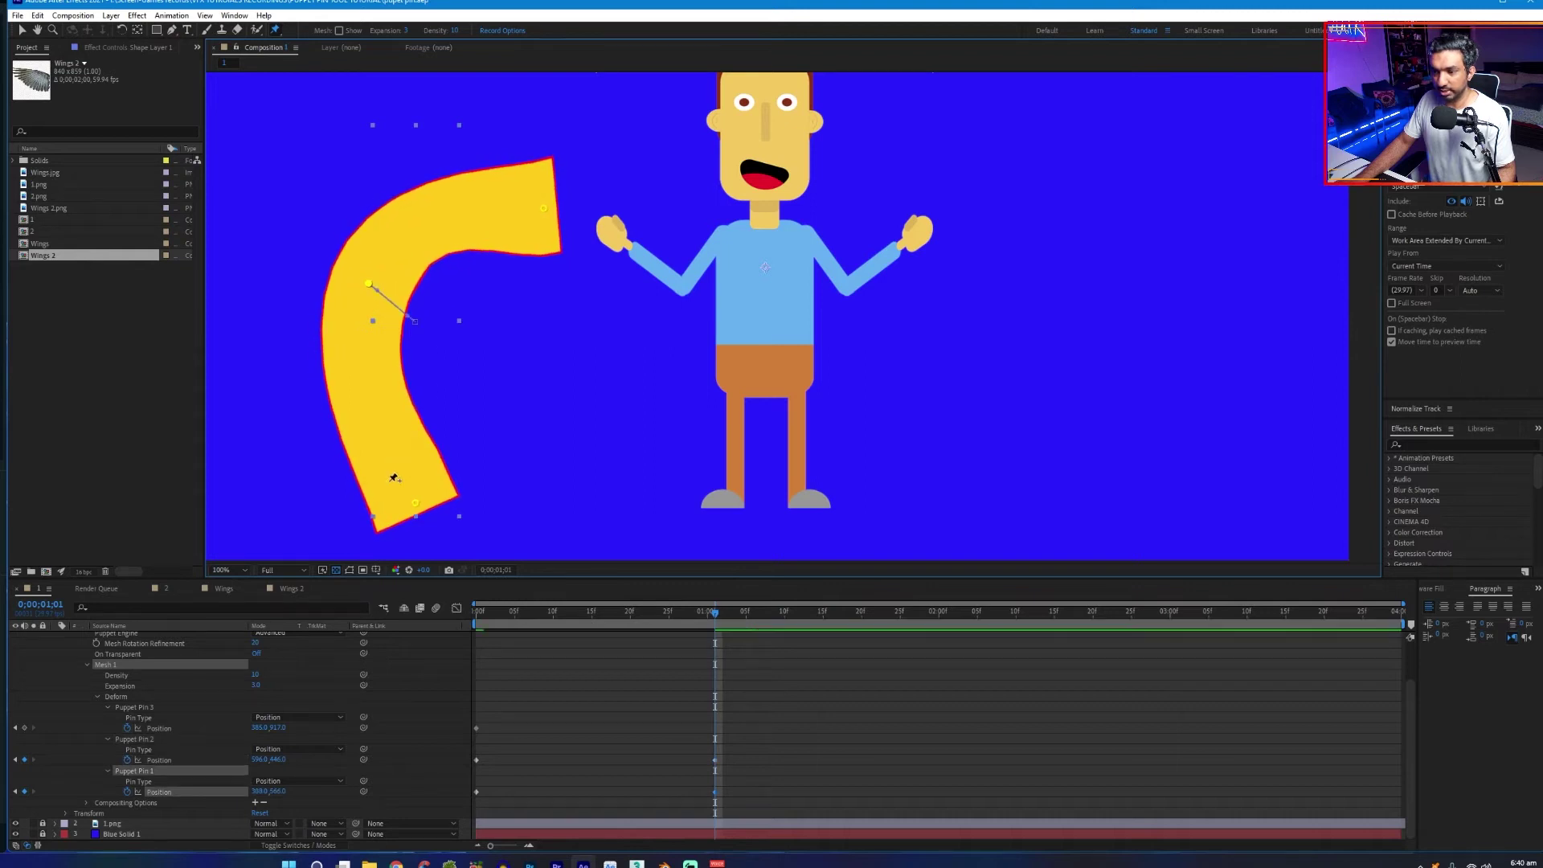
mouse_move(416, 504)
left_mouse_down()
mouse_move(530, 486)
mouse_move(374, 479)
mouse_move(427, 493)
left_mouse_up()
At 0;00;02;00, keyframe a reversed bend with the bottom pin moved upper left, middle pin down and top pin lower right, and preview the animation
left_click_drag(718, 616, 479, 623)
left_click_drag(597, 648, 938, 643)
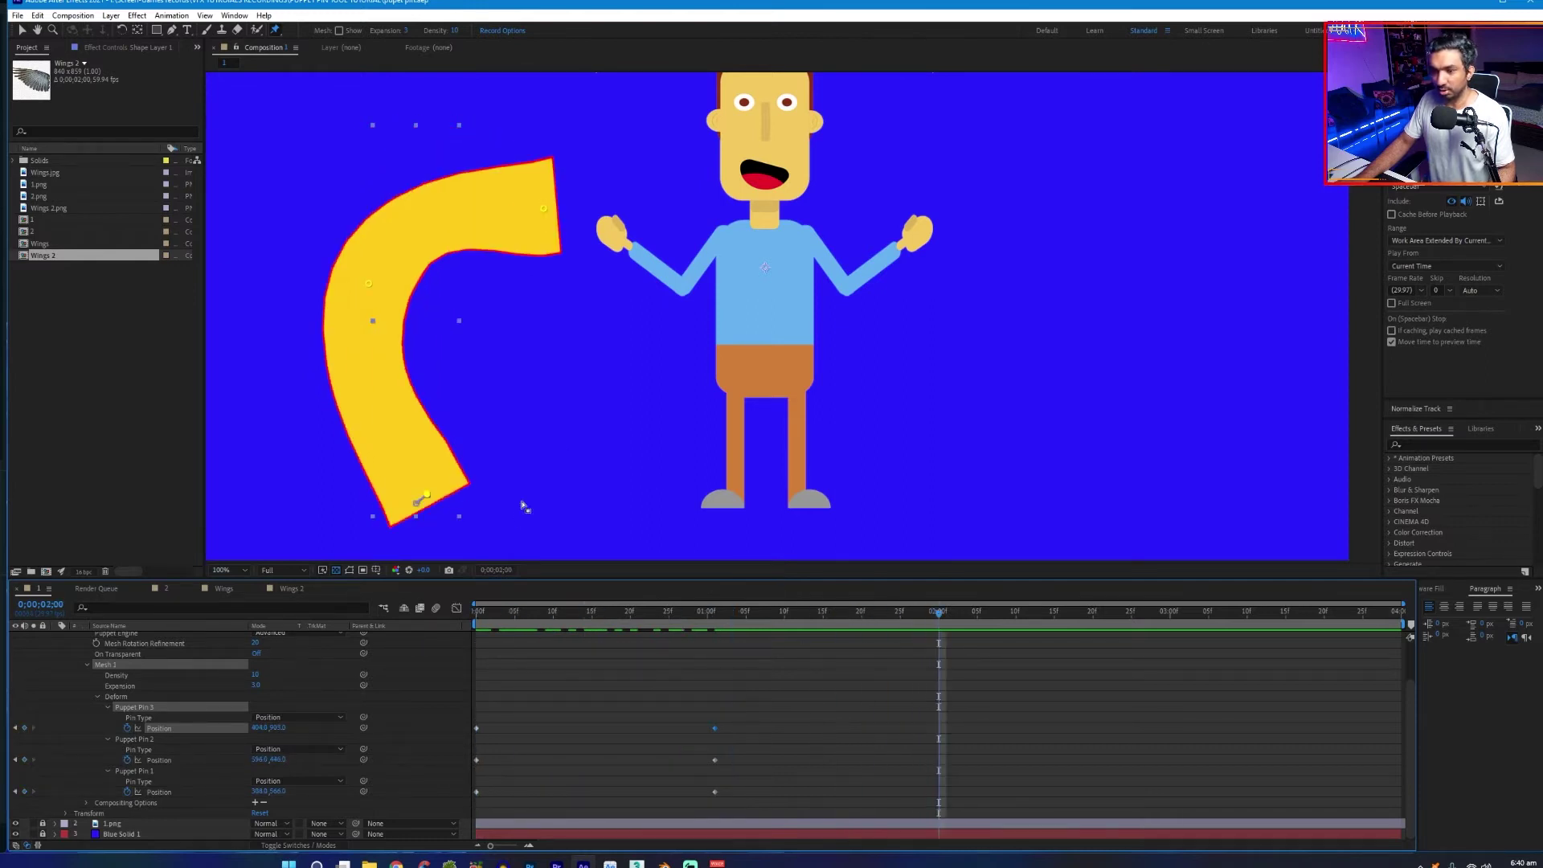
left_click_drag(420, 498, 259, 161)
left_click_drag(373, 286, 375, 398)
left_click_drag(508, 226, 619, 389)
mouse_move(595, 500)
left_mouse_down()
mouse_move(587, 439)
mouse_move(635, 504)
mouse_move(599, 521)
left_mouse_up()
left_click_drag(434, 418, 372, 439)
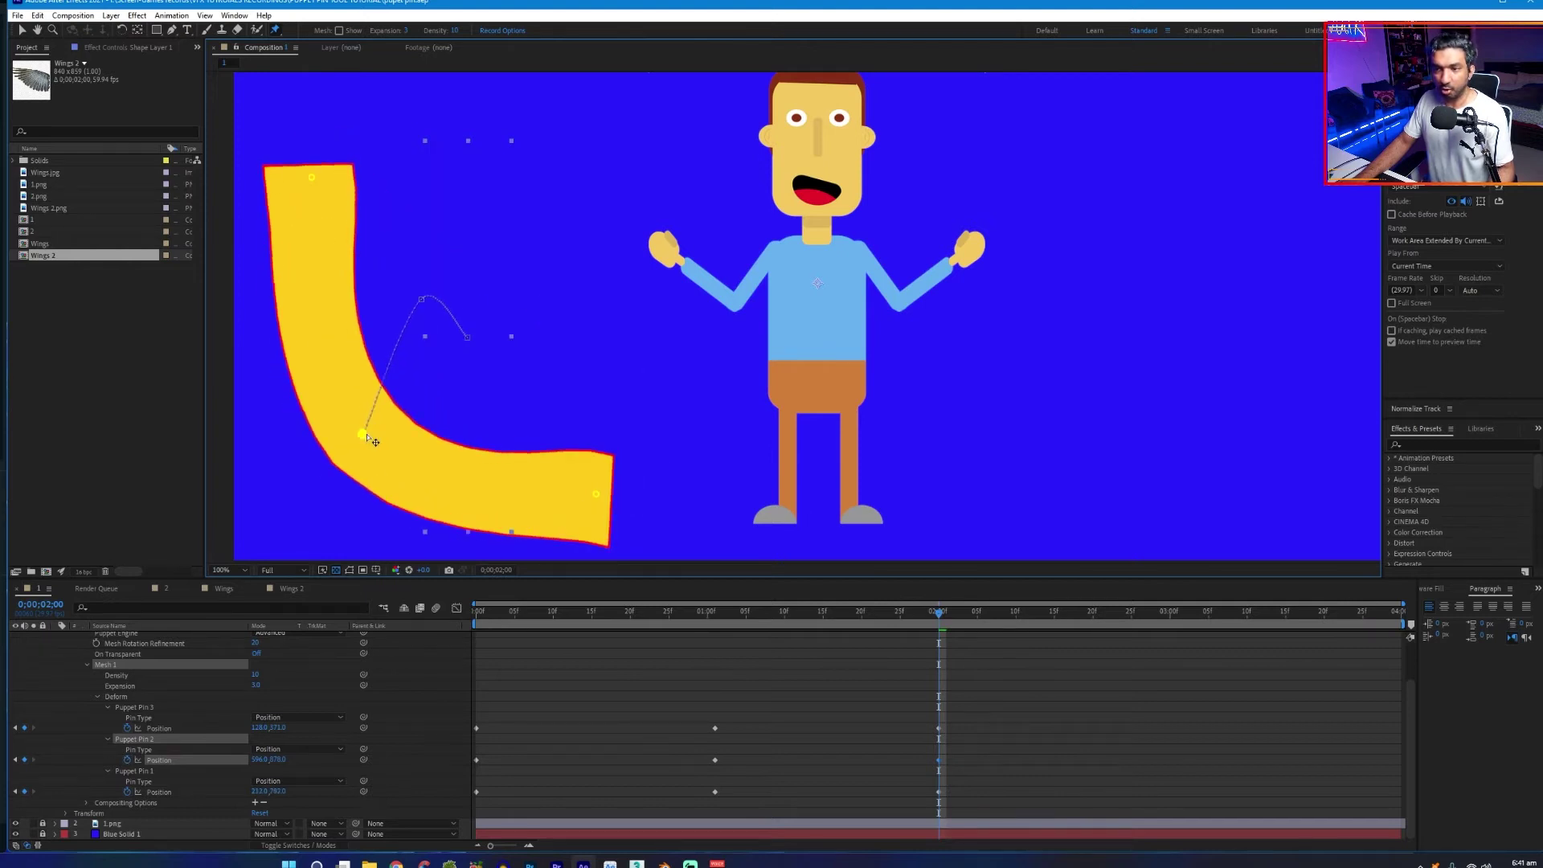
left_click_drag(315, 181, 408, 205)
left_click_drag(945, 614, 412, 669)
key("space")
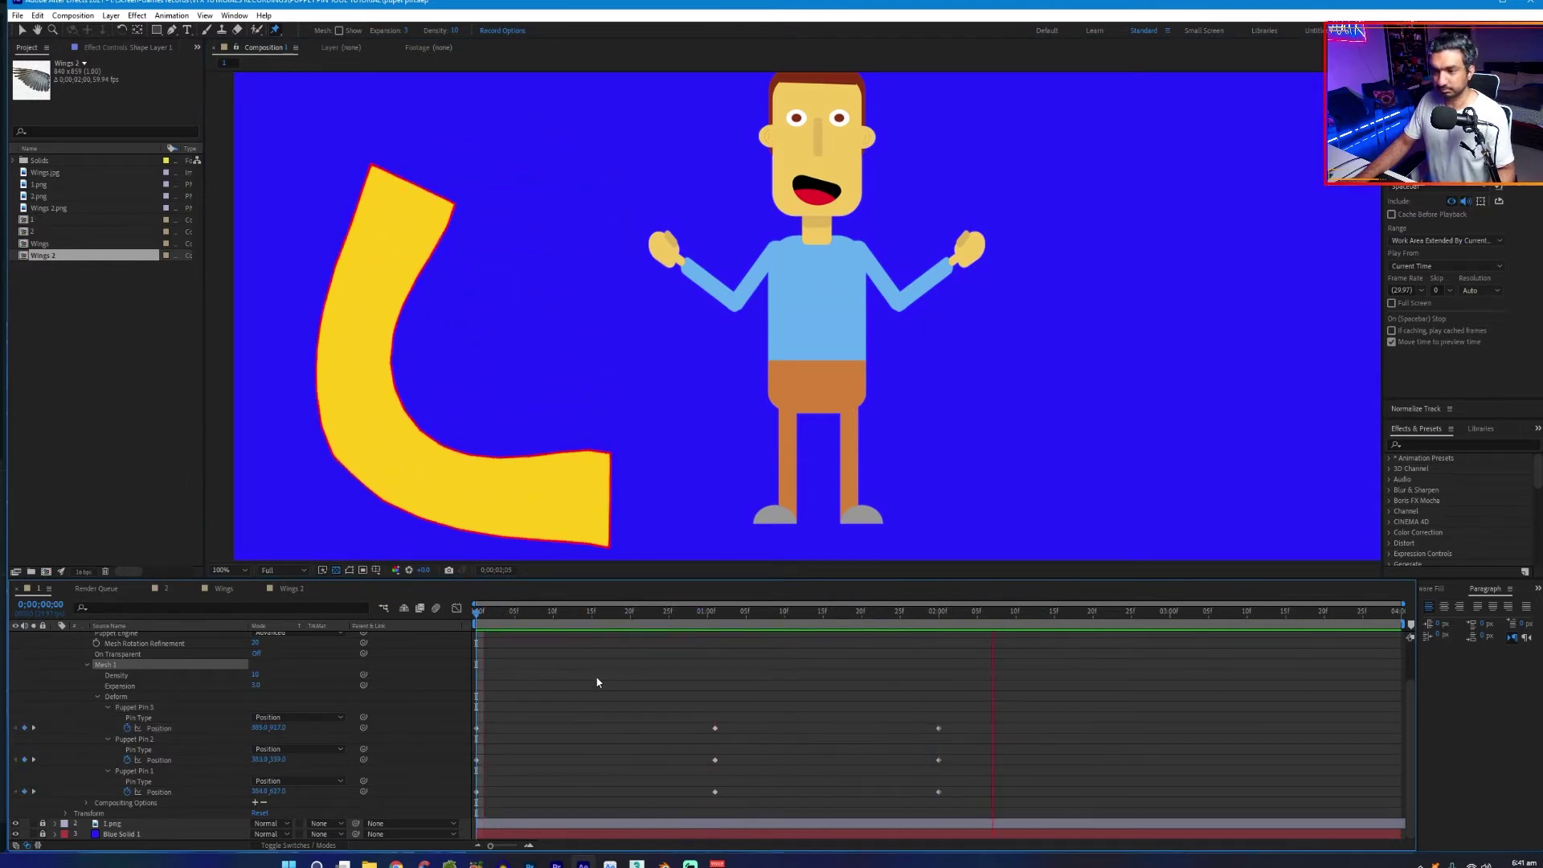
At 0;00;03;00, keyframe another rectangle bend by moving the middle pin far up and right, and preview the animation
key("space")
left_click_drag(1093, 618, 1171, 614)
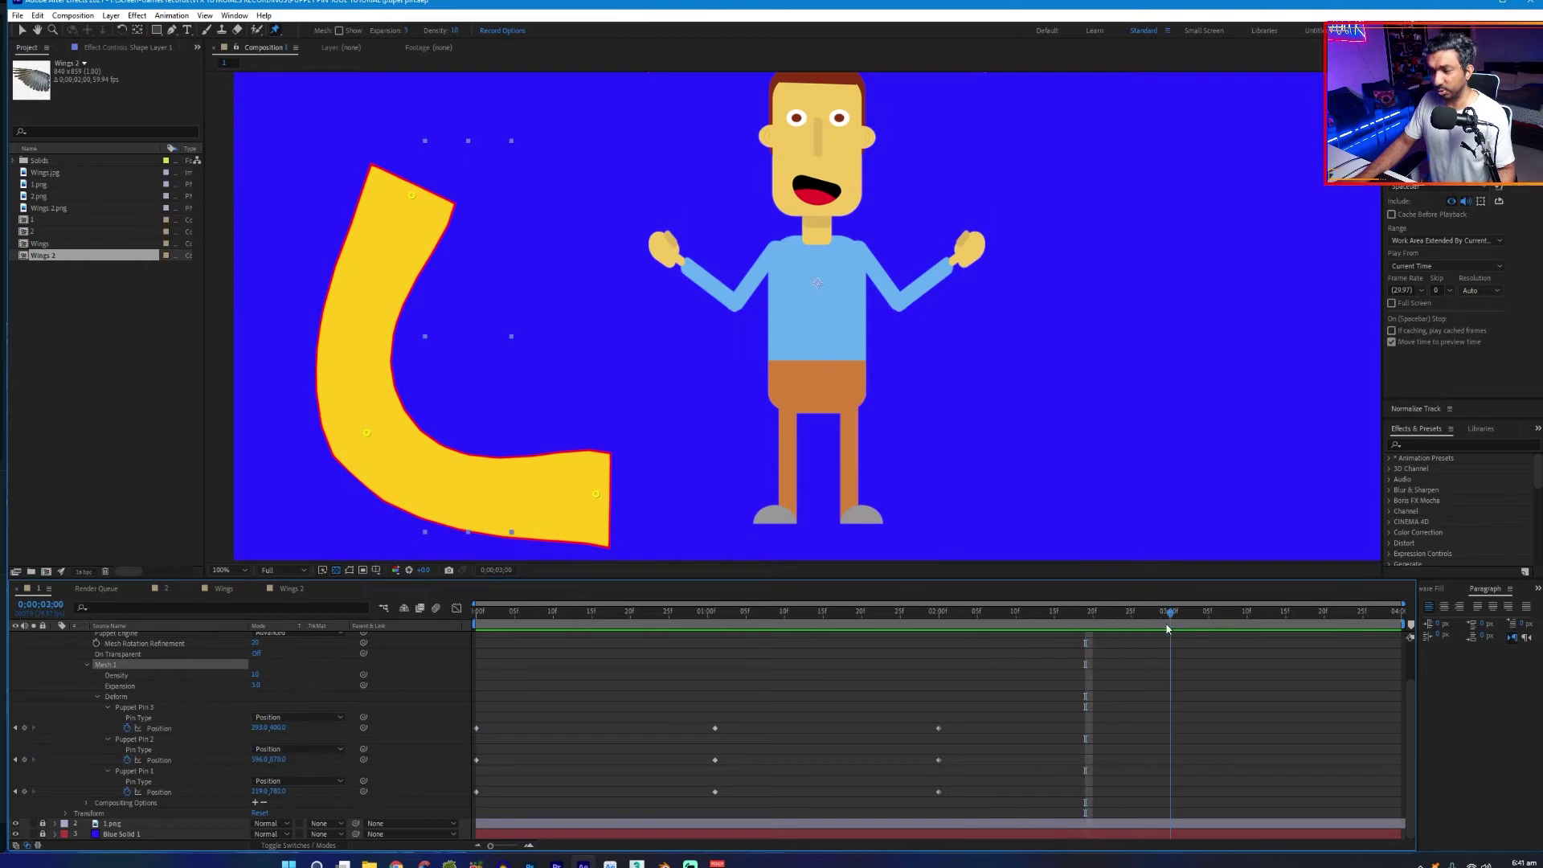
left_click_drag(366, 435, 608, 233)
key("space")
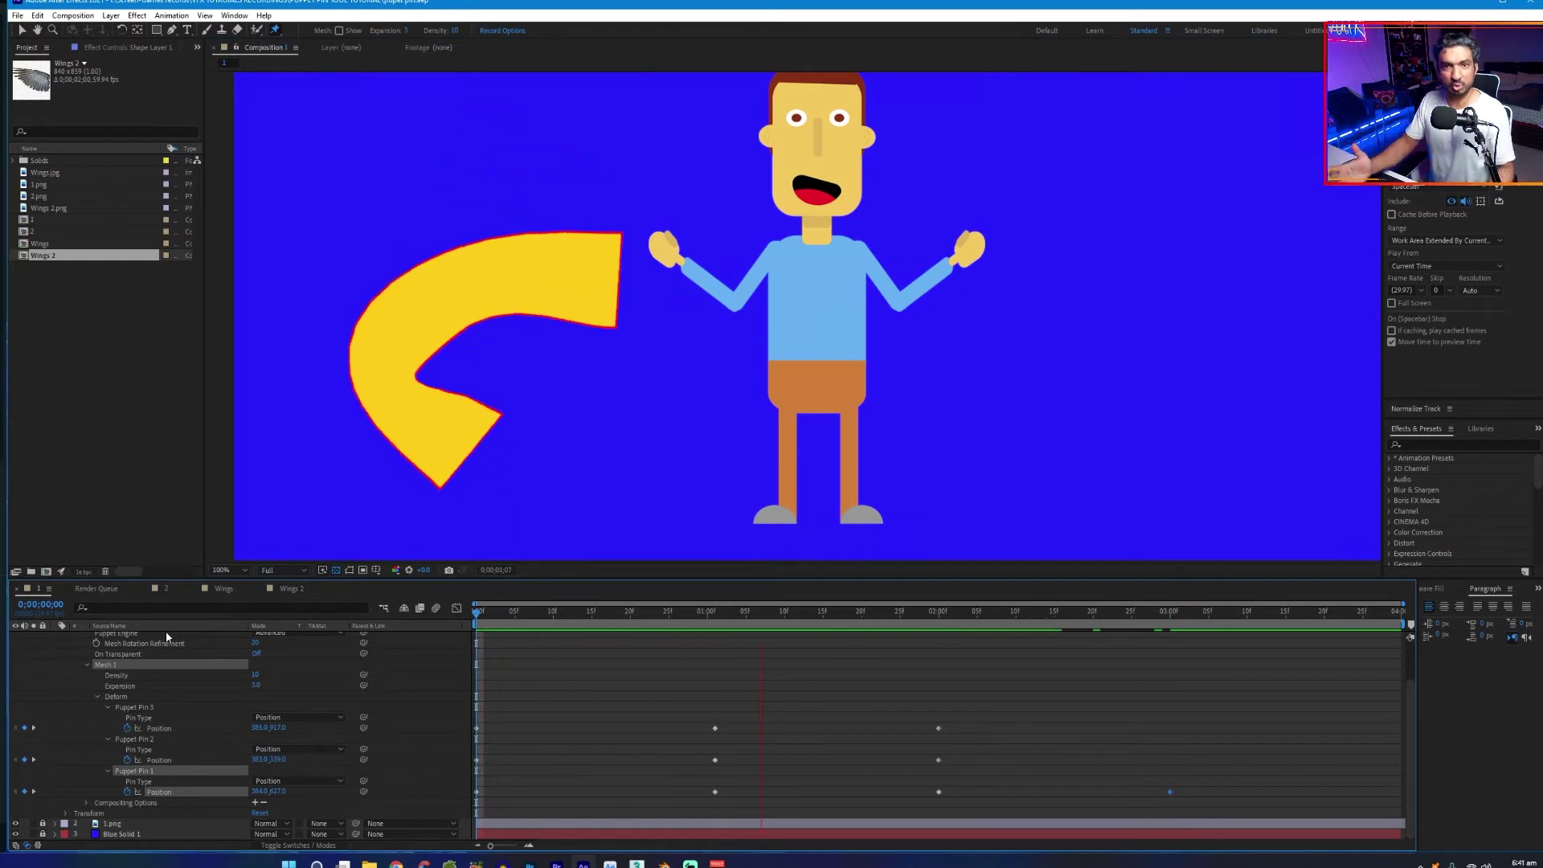
key("space")
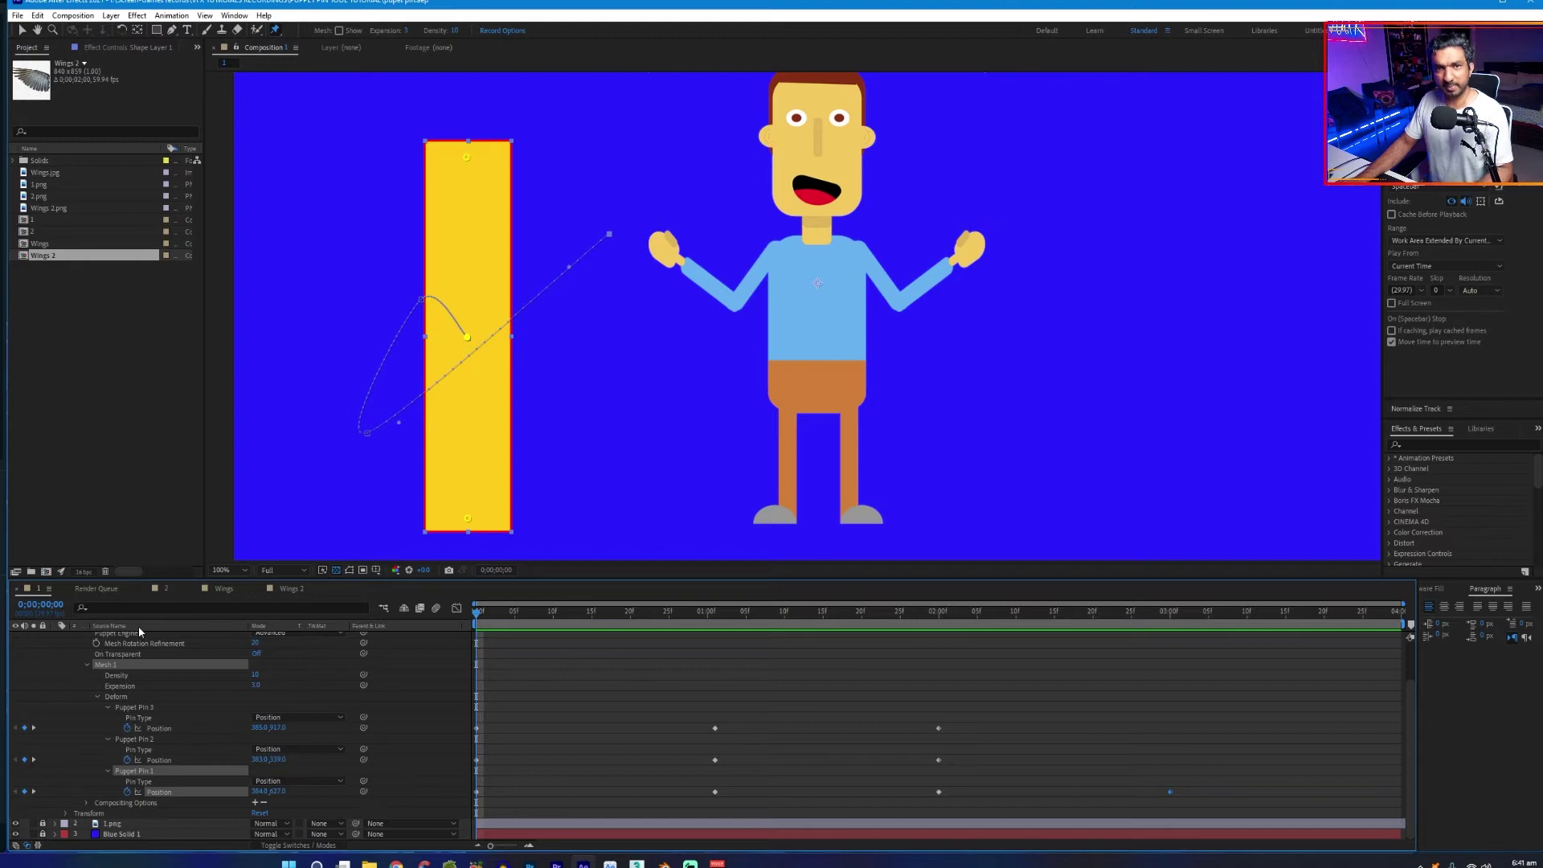
Delete the rectangle's Shape Layer 1, and unlock and select the 1.png character layer
scroll(63, 661, "up", 2)
left_click(55, 637)
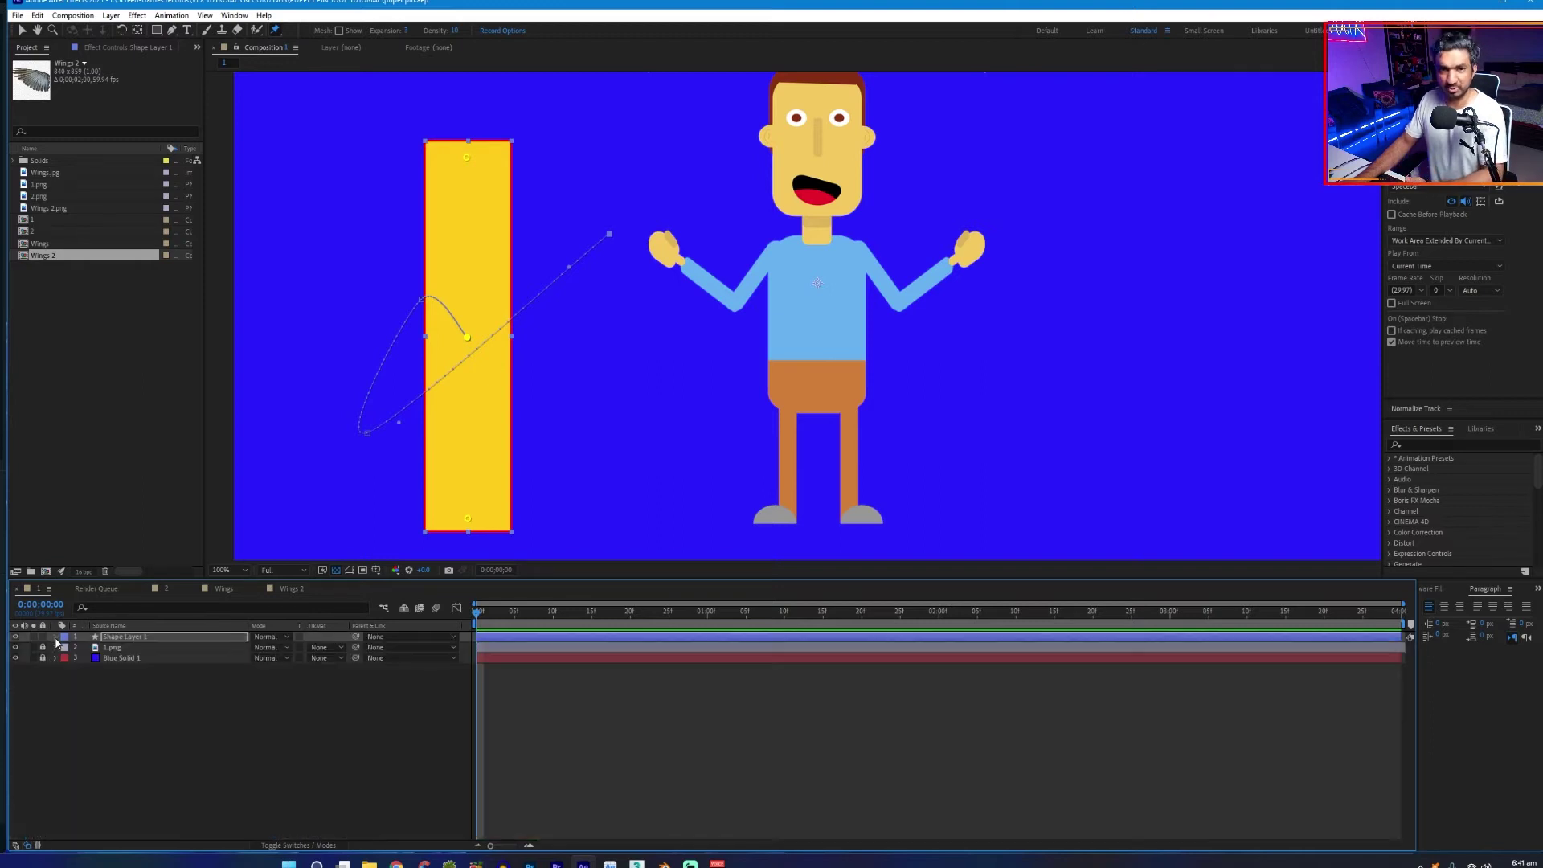
left_click(111, 638)
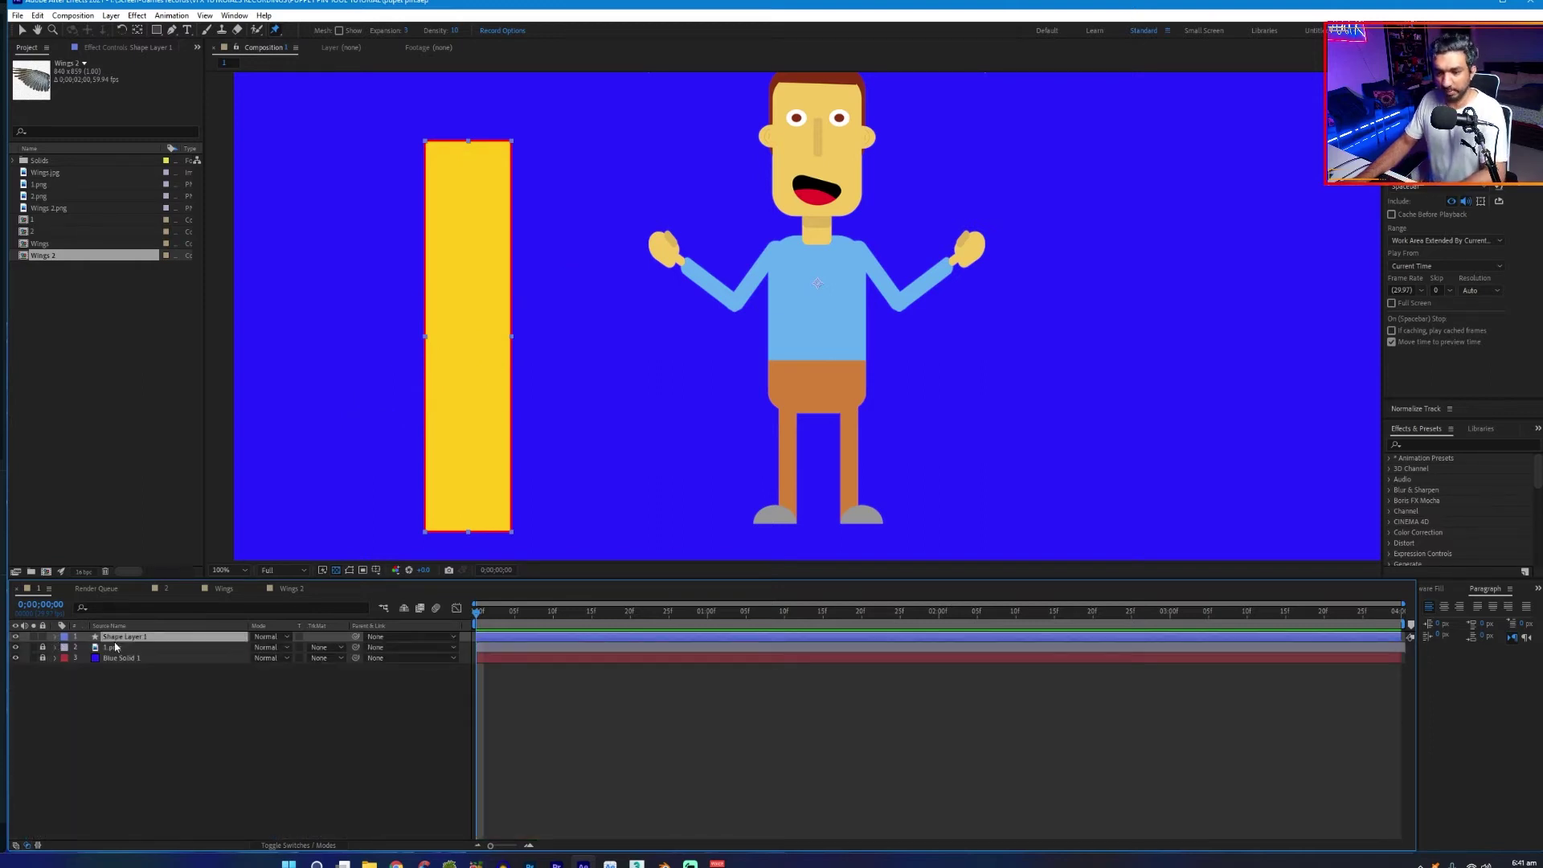
key("Delete")
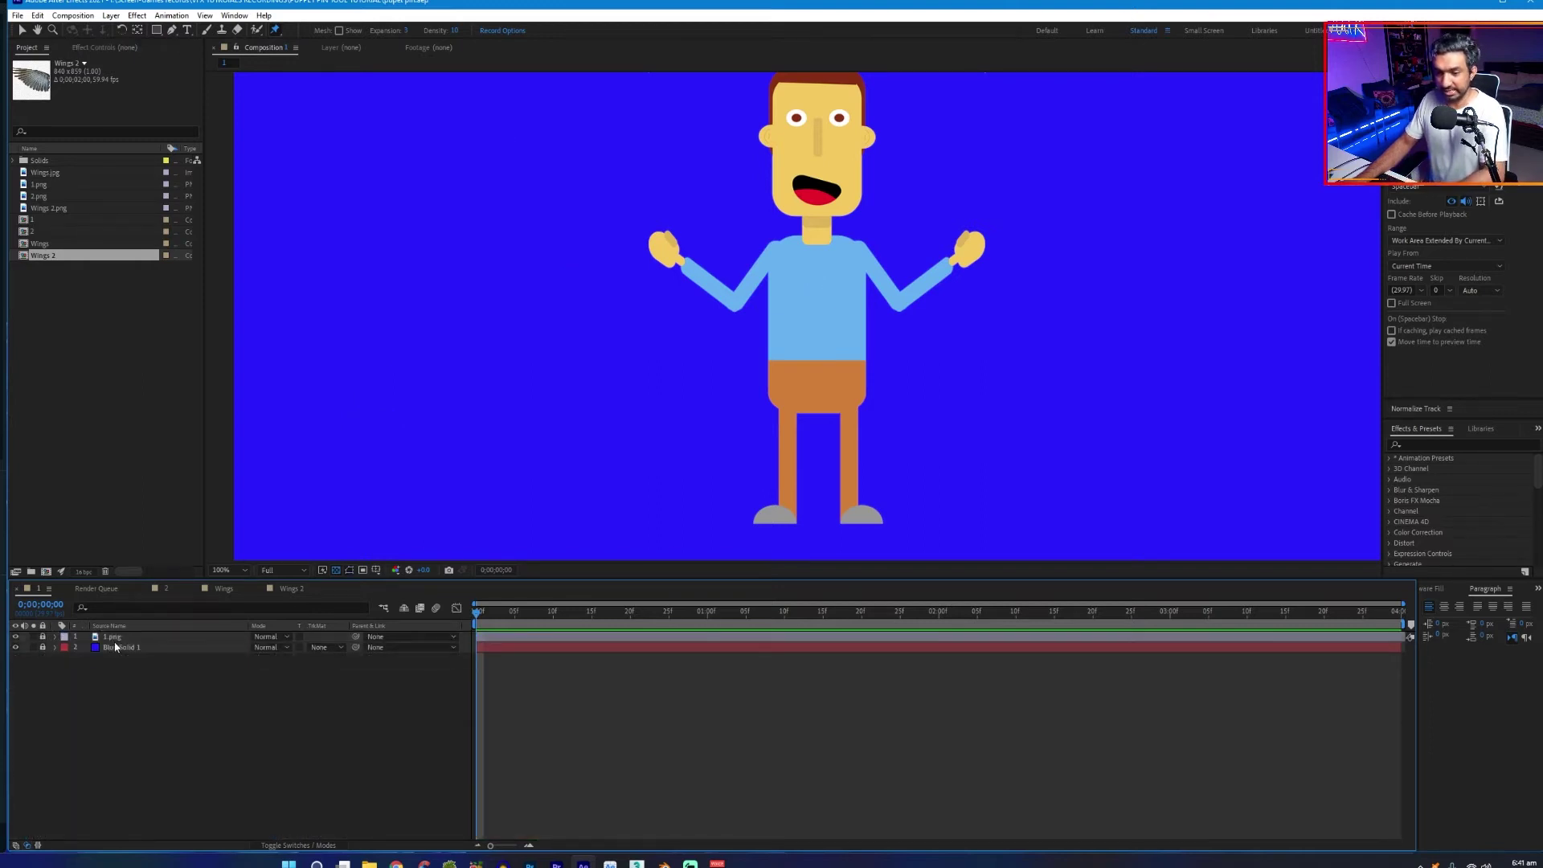
left_click(43, 647)
left_click(110, 636)
Place puppet pins on the character's two feet, hips and chest with the Puppet Pin tool
key("comma")
scroll(887, 326, "up", 2)
scroll(719, 368, "down", 2)
scroll(720, 368, "up", 2)
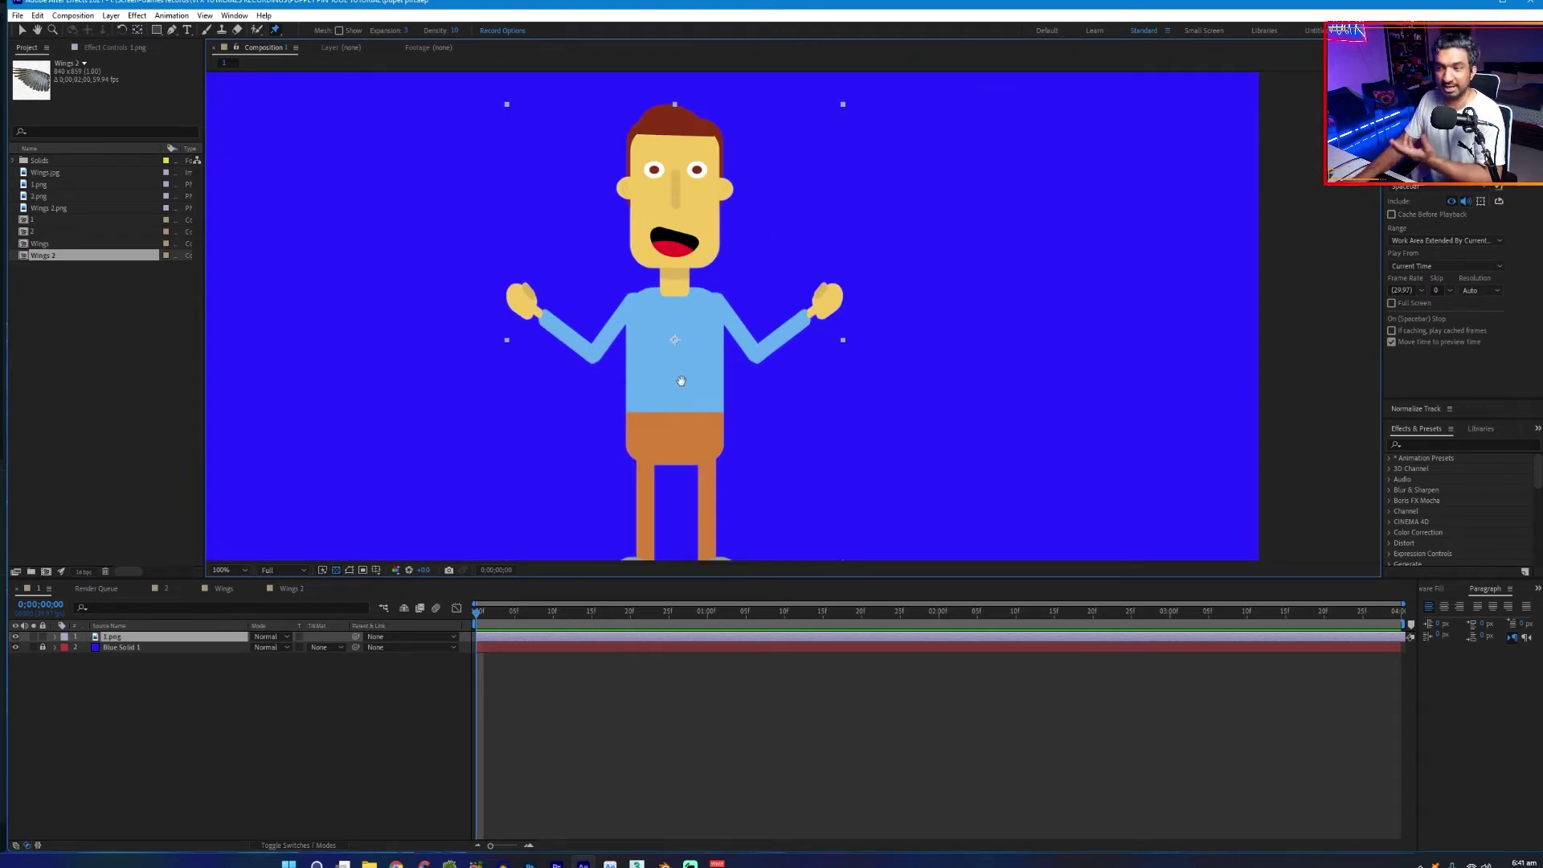
scroll(693, 354, "down", 2)
scroll(706, 328, "up", 2)
left_click_drag(706, 328, 699, 336)
key("ctrl+p")
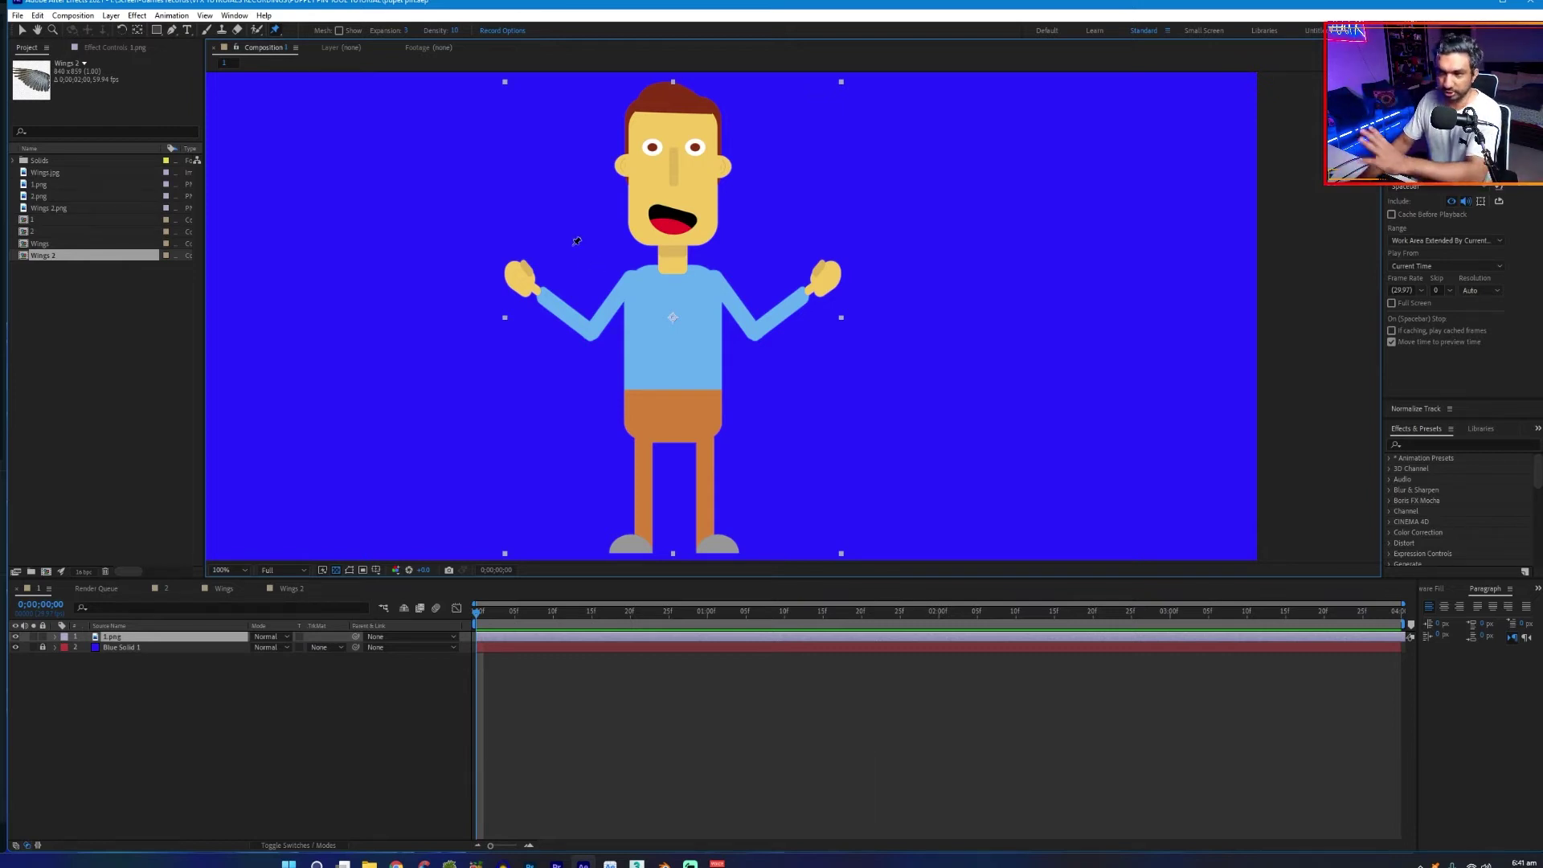
key("h")
left_click_drag(647, 372, 613, 369)
key("ctrl+p")
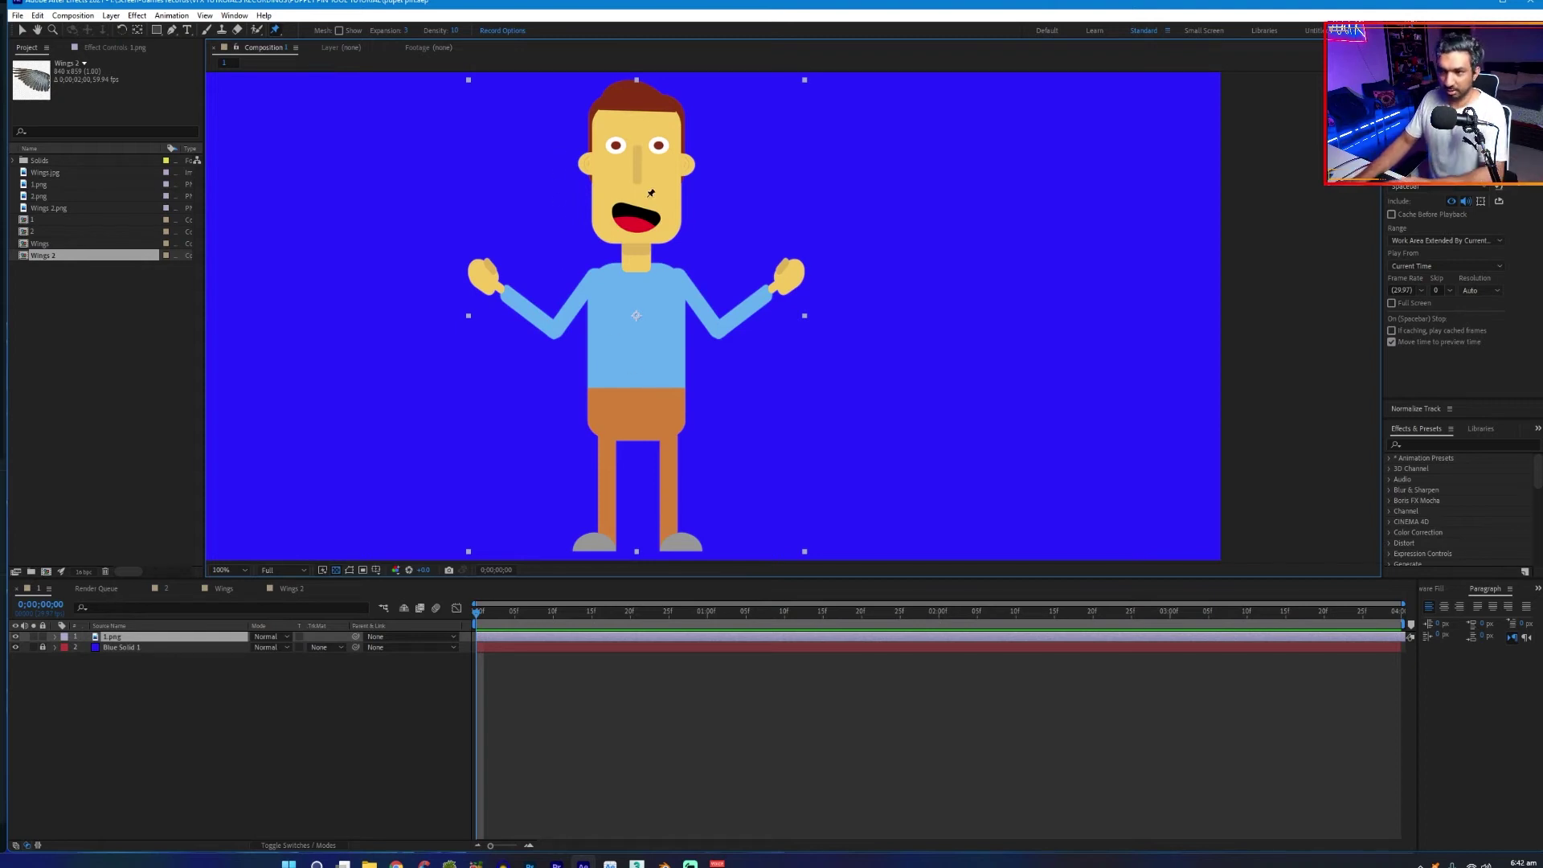
left_click_drag(624, 271, 613, 274)
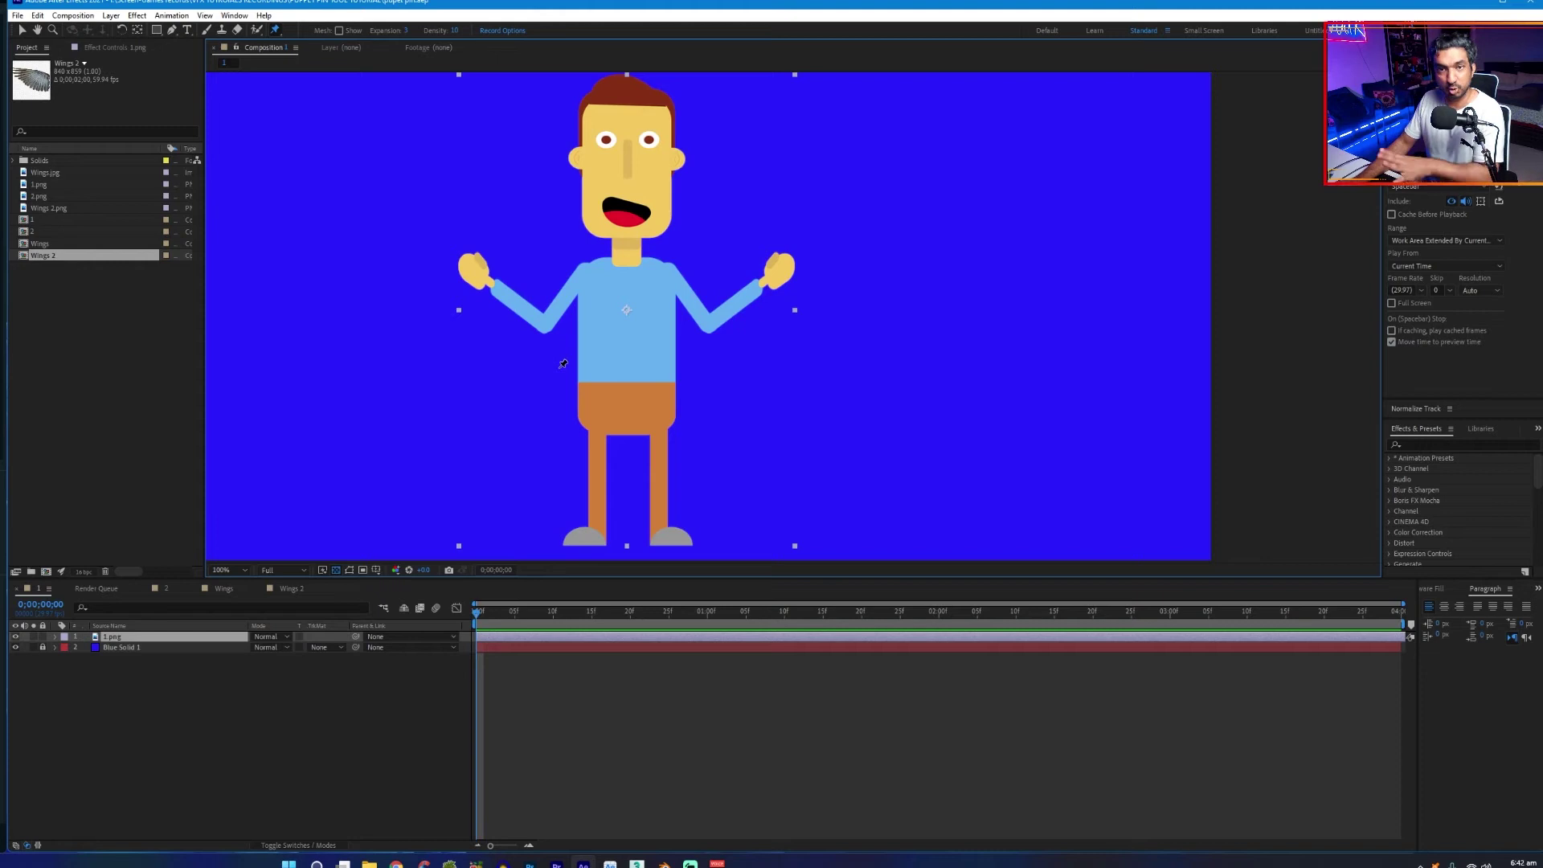
scroll(567, 450, "down", 2)
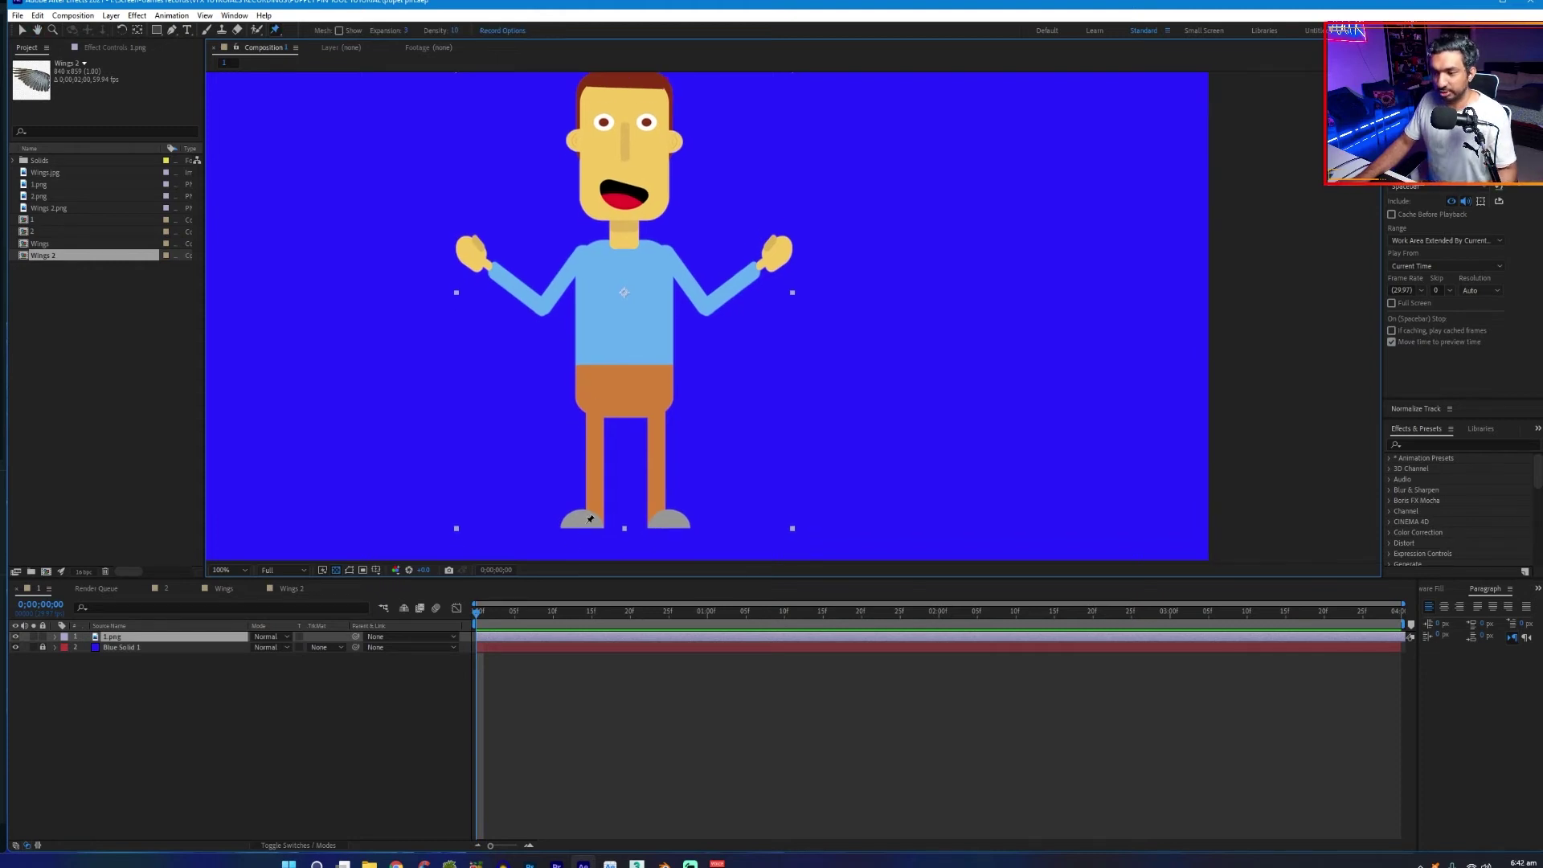
left_click(584, 519)
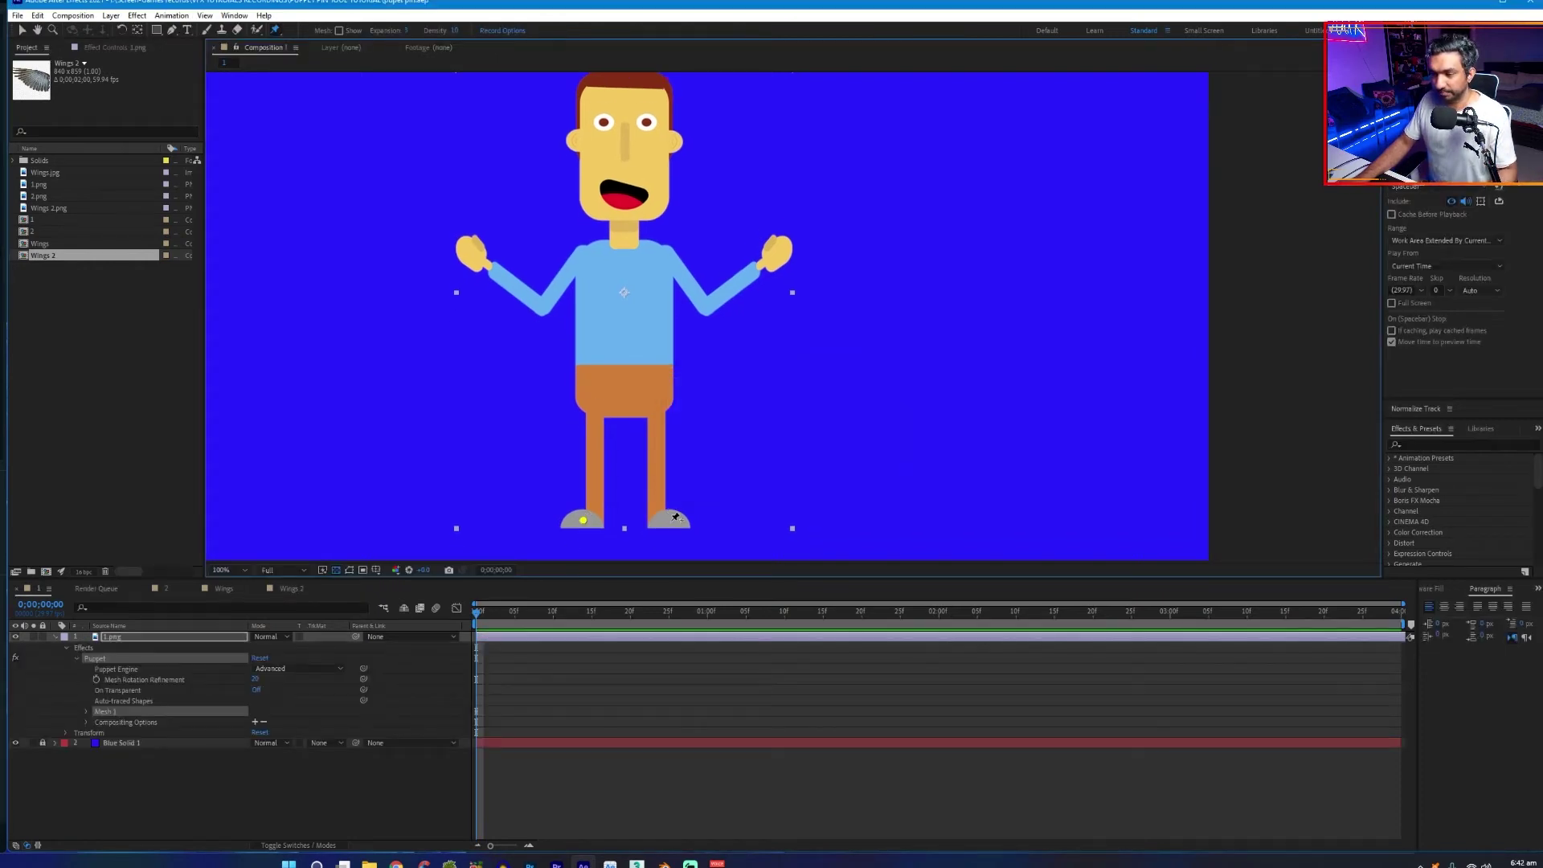
left_click(626, 399)
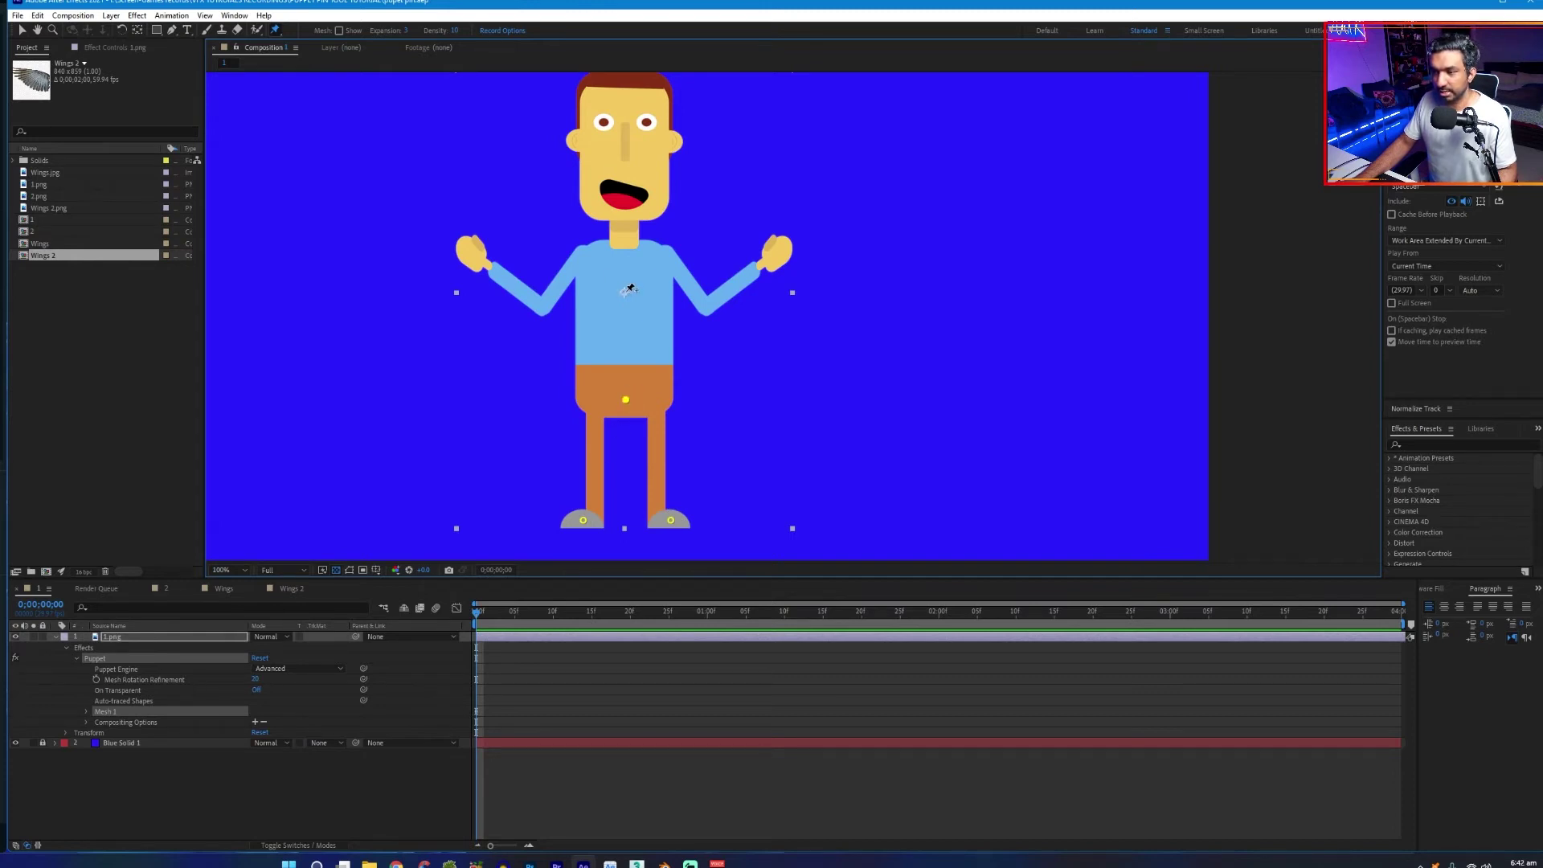
Add puppet pins on both of the character's elbows, both hands and the middle of the face
left_click(545, 306)
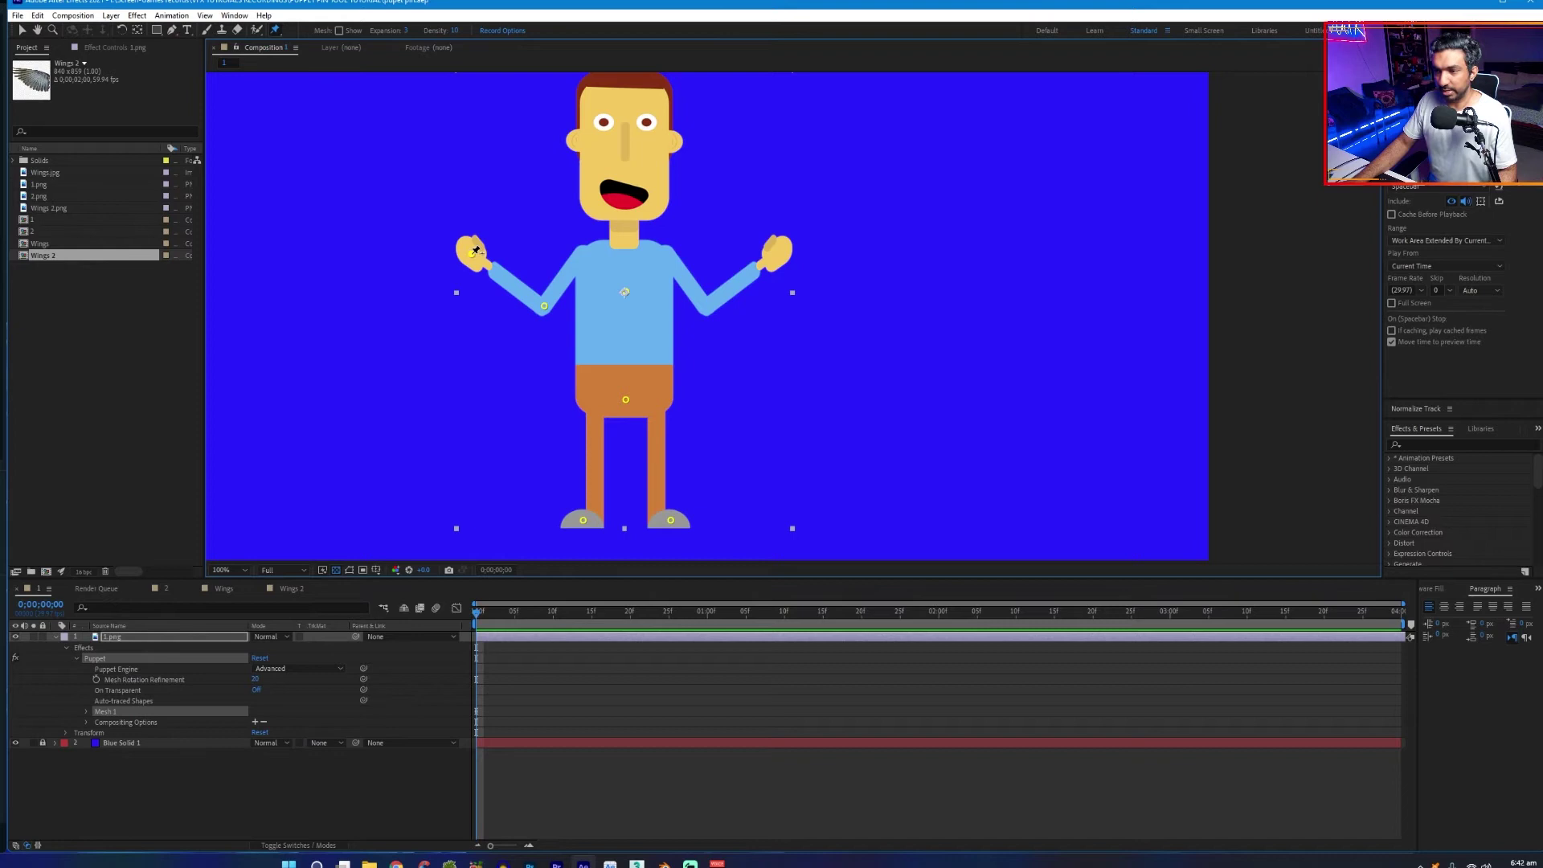
left_click_drag(650, 250, 589, 268)
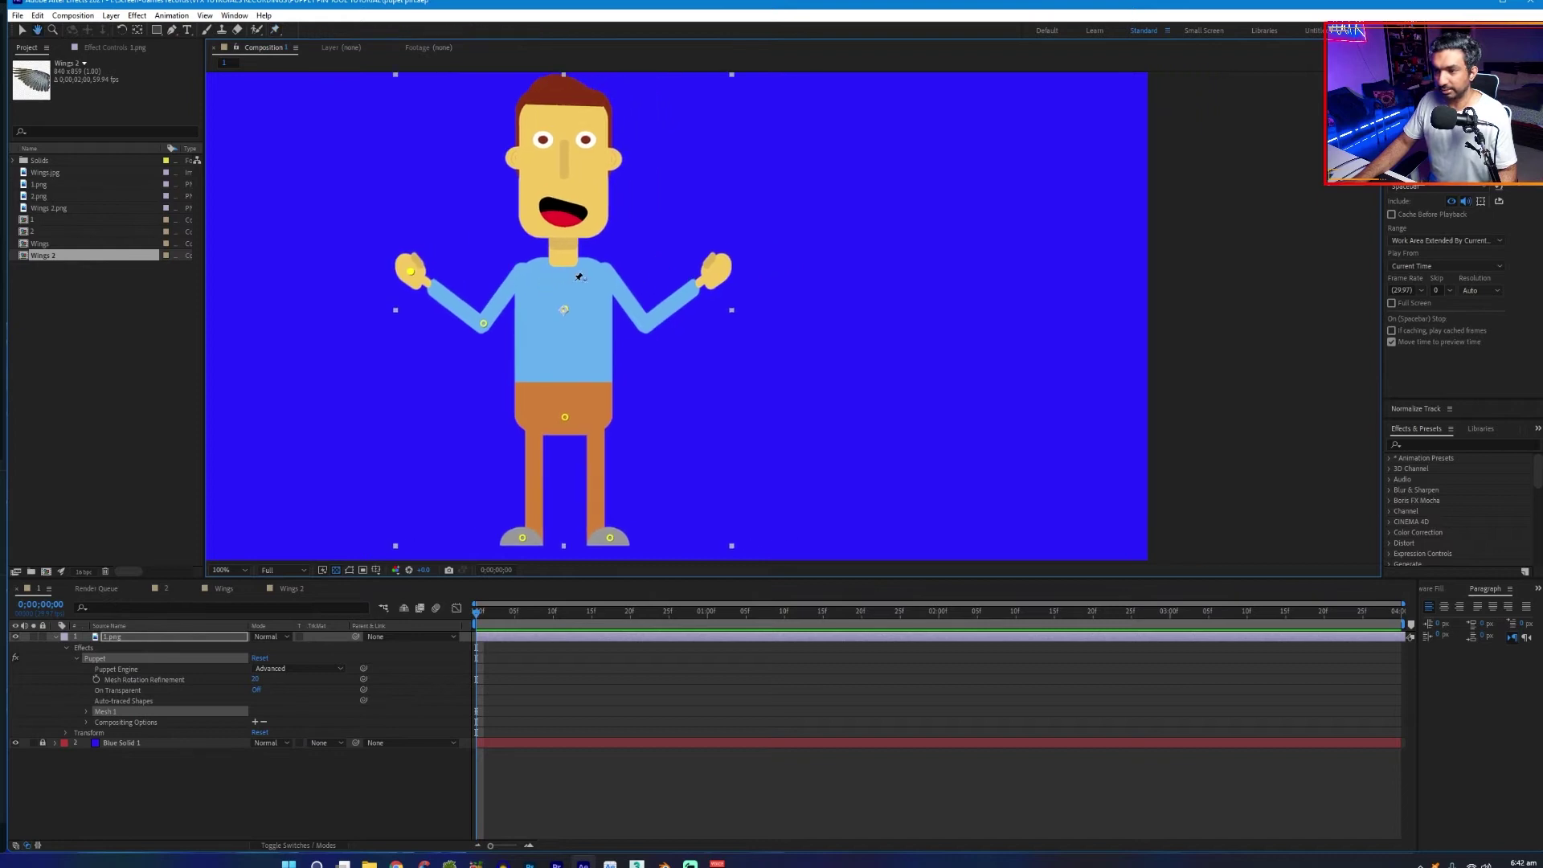
left_click(648, 324)
left_click(715, 270)
scroll(569, 252, "up", 2)
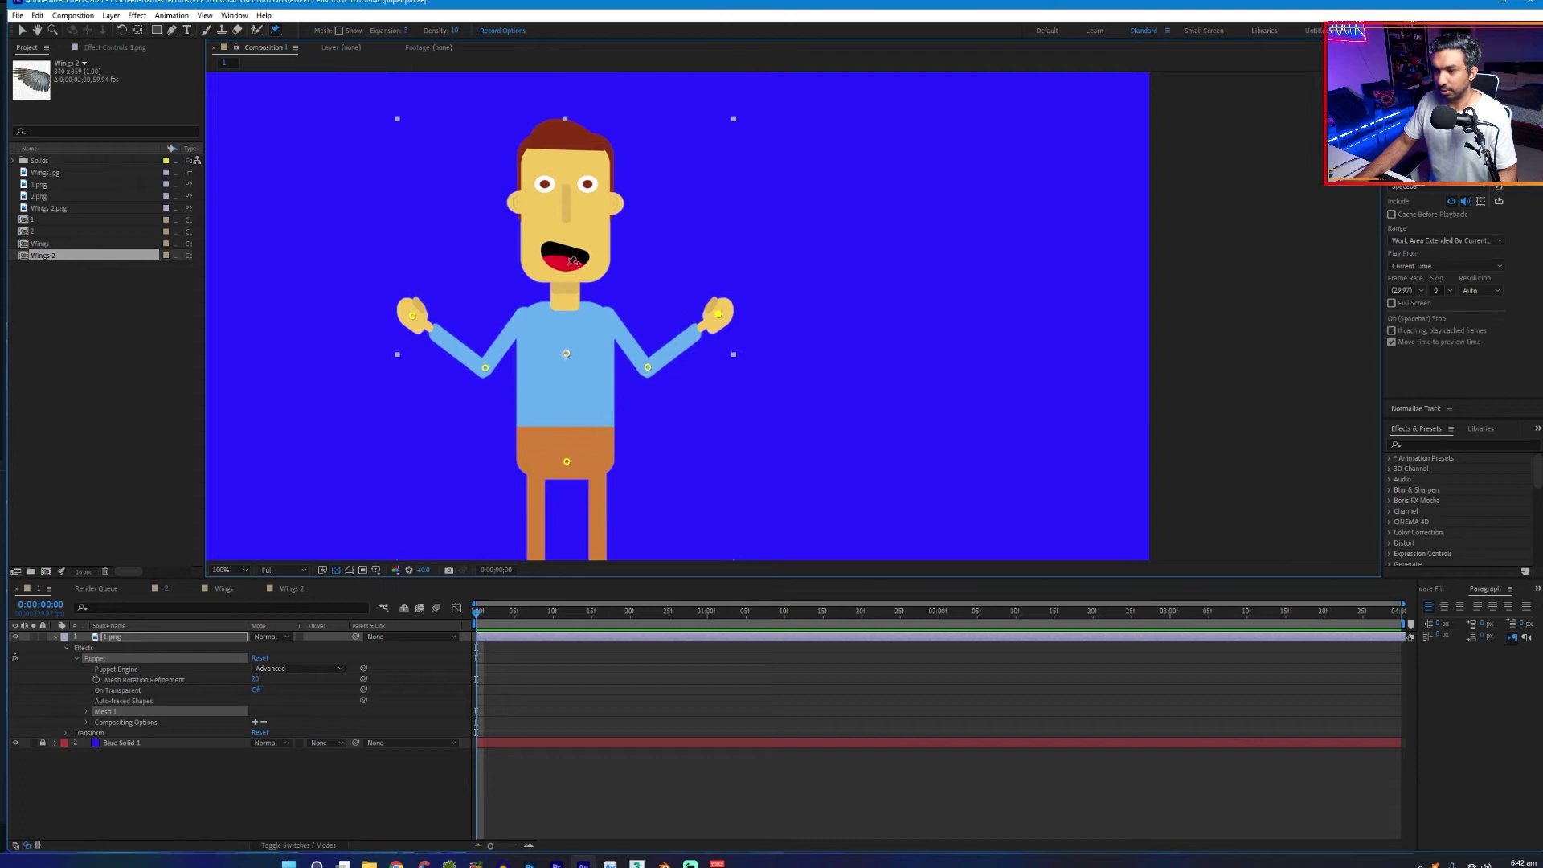
left_click(568, 220)
Reveal the pin type and position properties of all nine puppet pins under Mesh 1, and adjust the timeline's height to read them
key("comma")
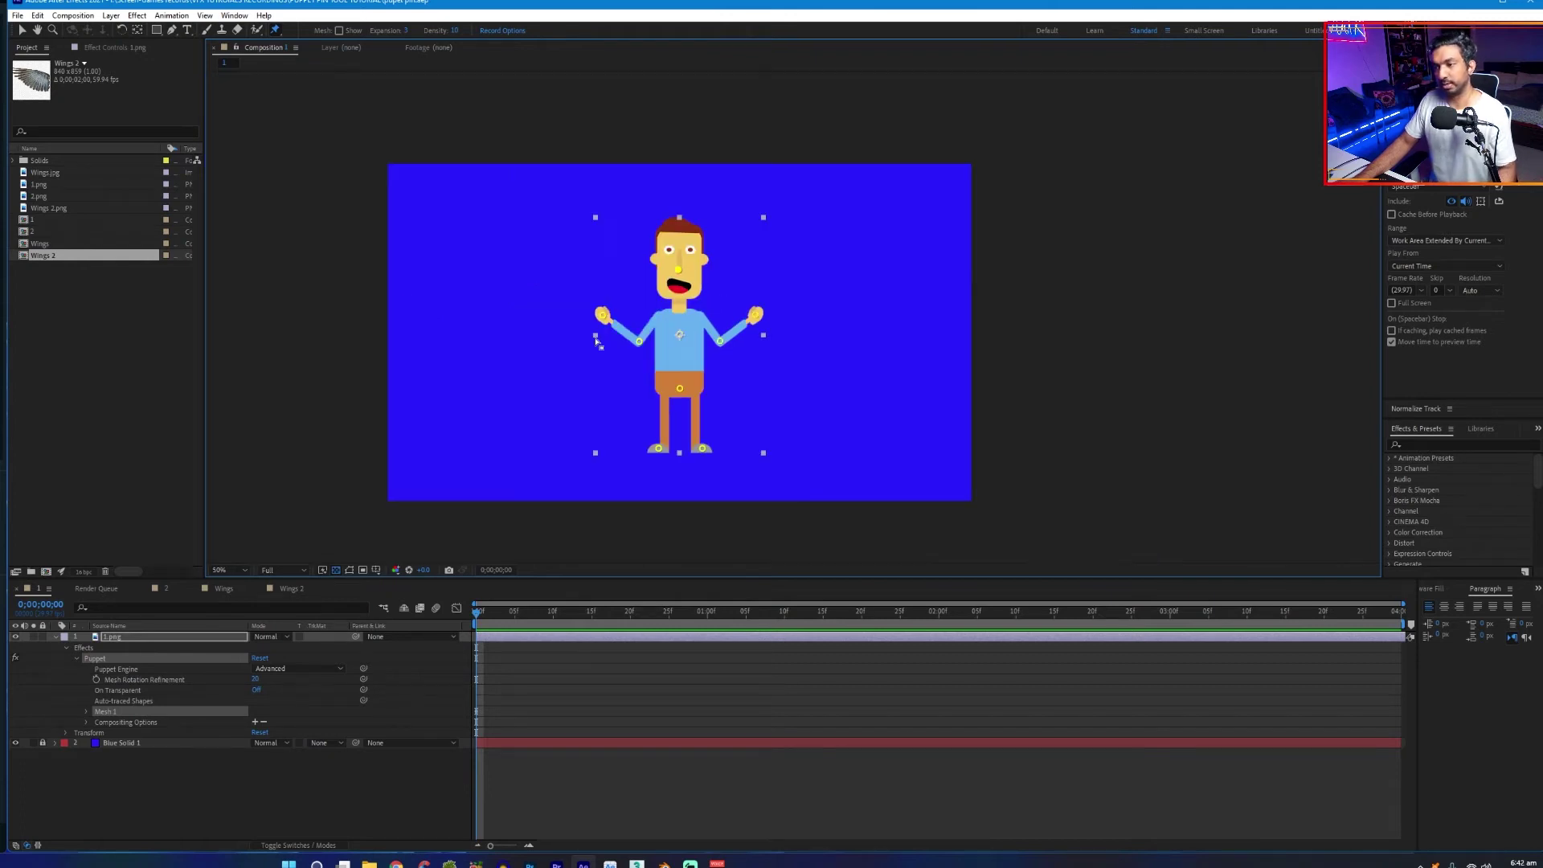
left_click(86, 713)
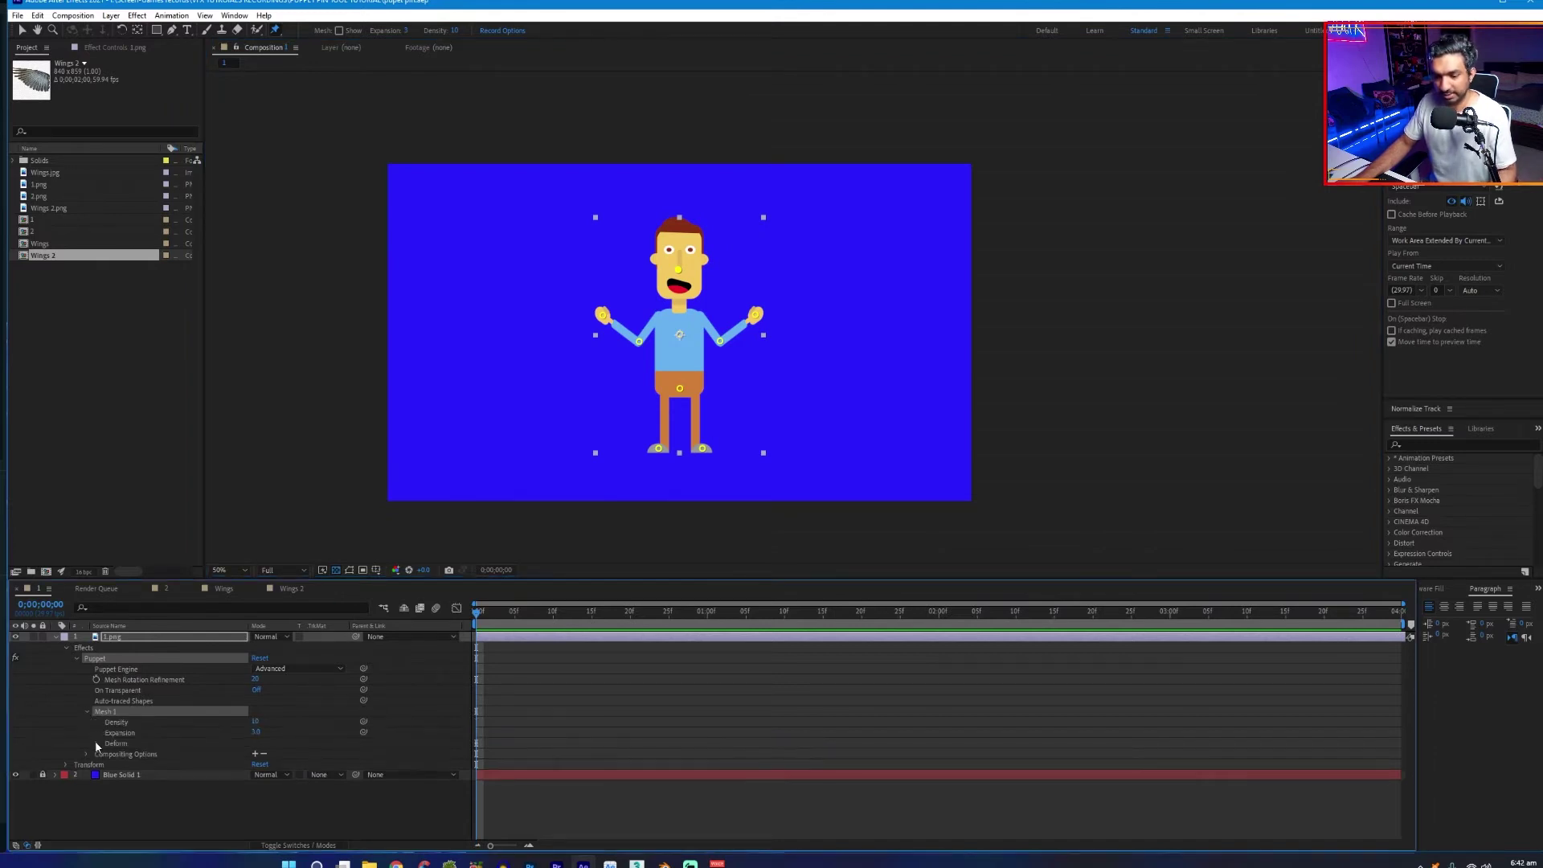
left_click(98, 744)
scroll(106, 759, "down", 1)
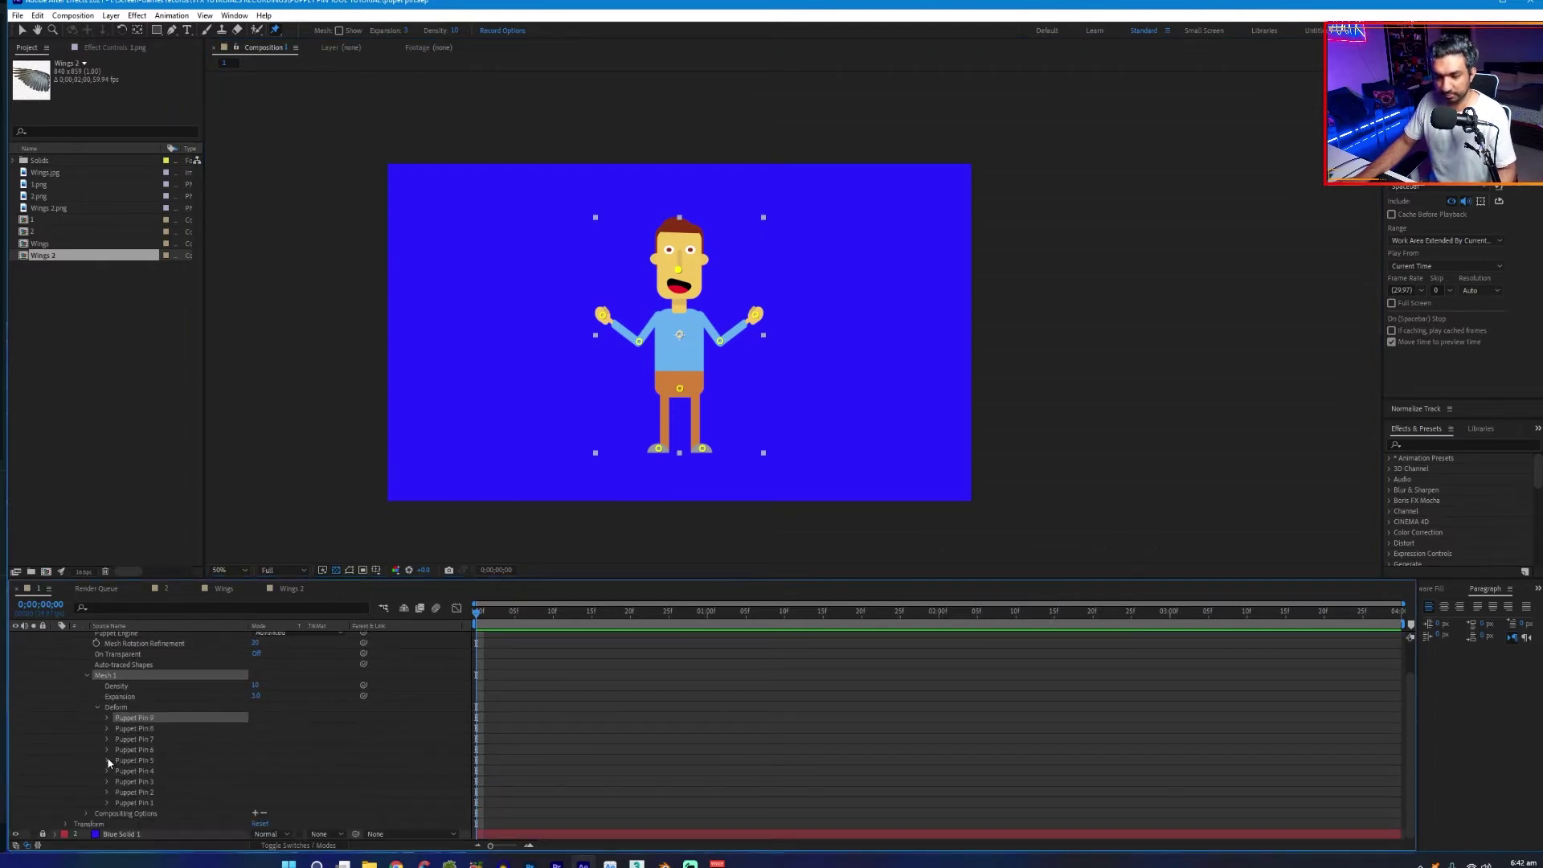
left_click(135, 803, "shift")
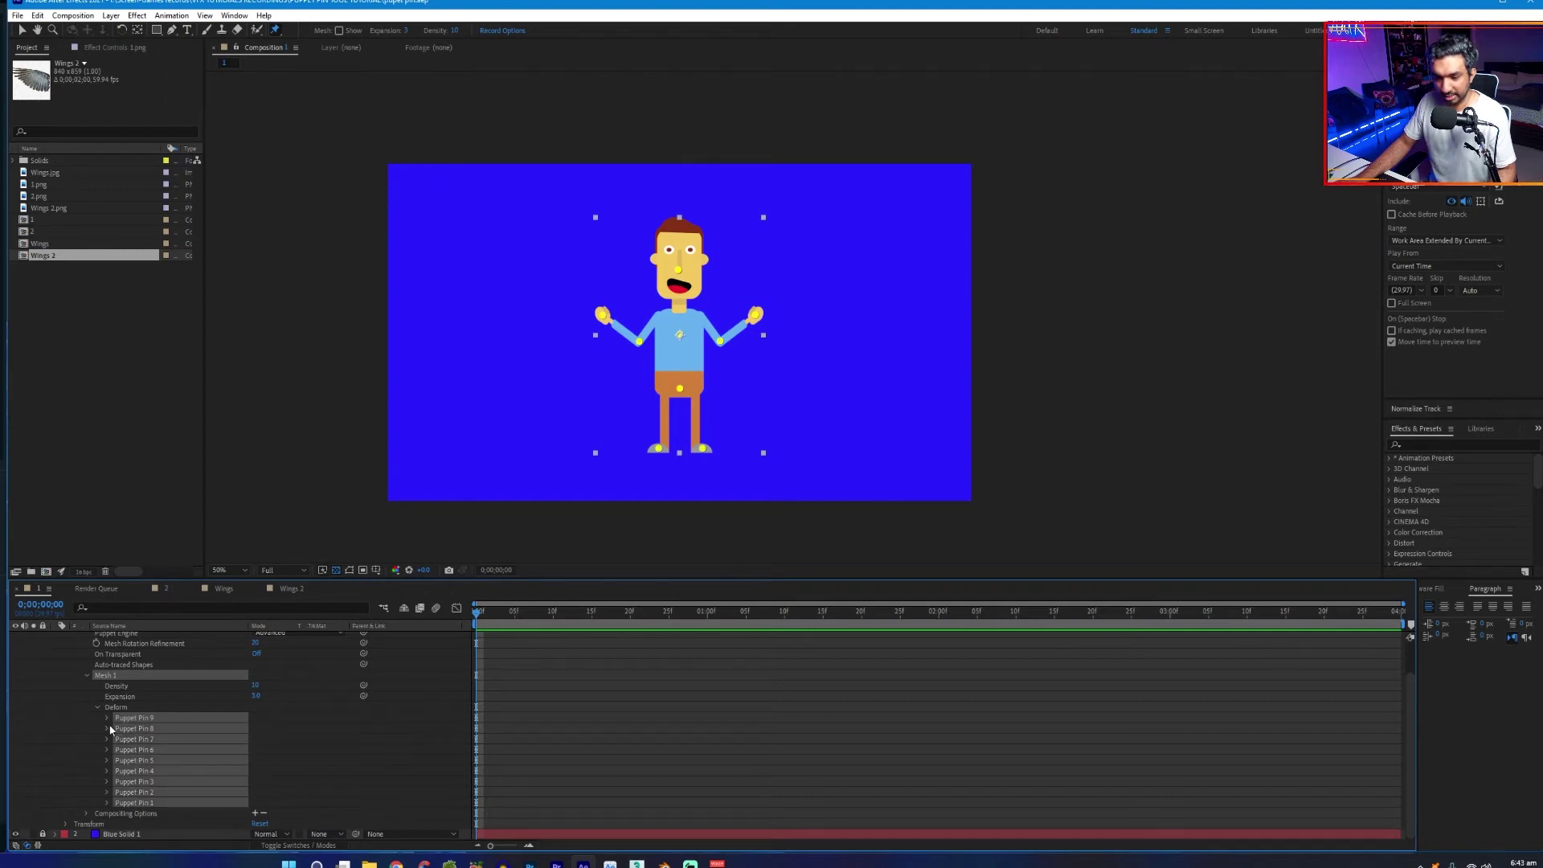
left_click(105, 717)
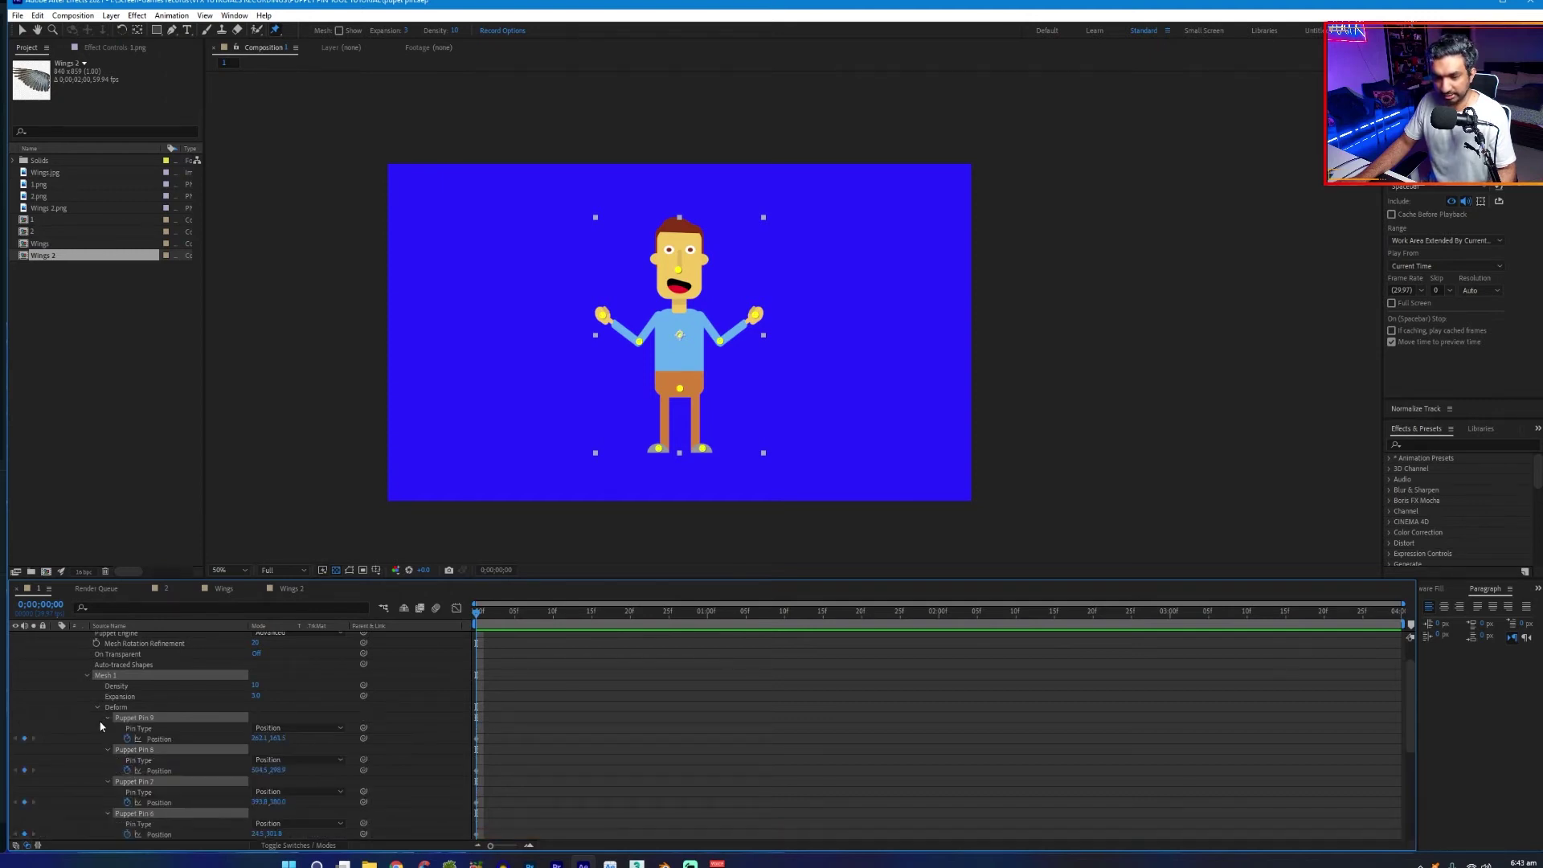
scroll(85, 730, "down", 2)
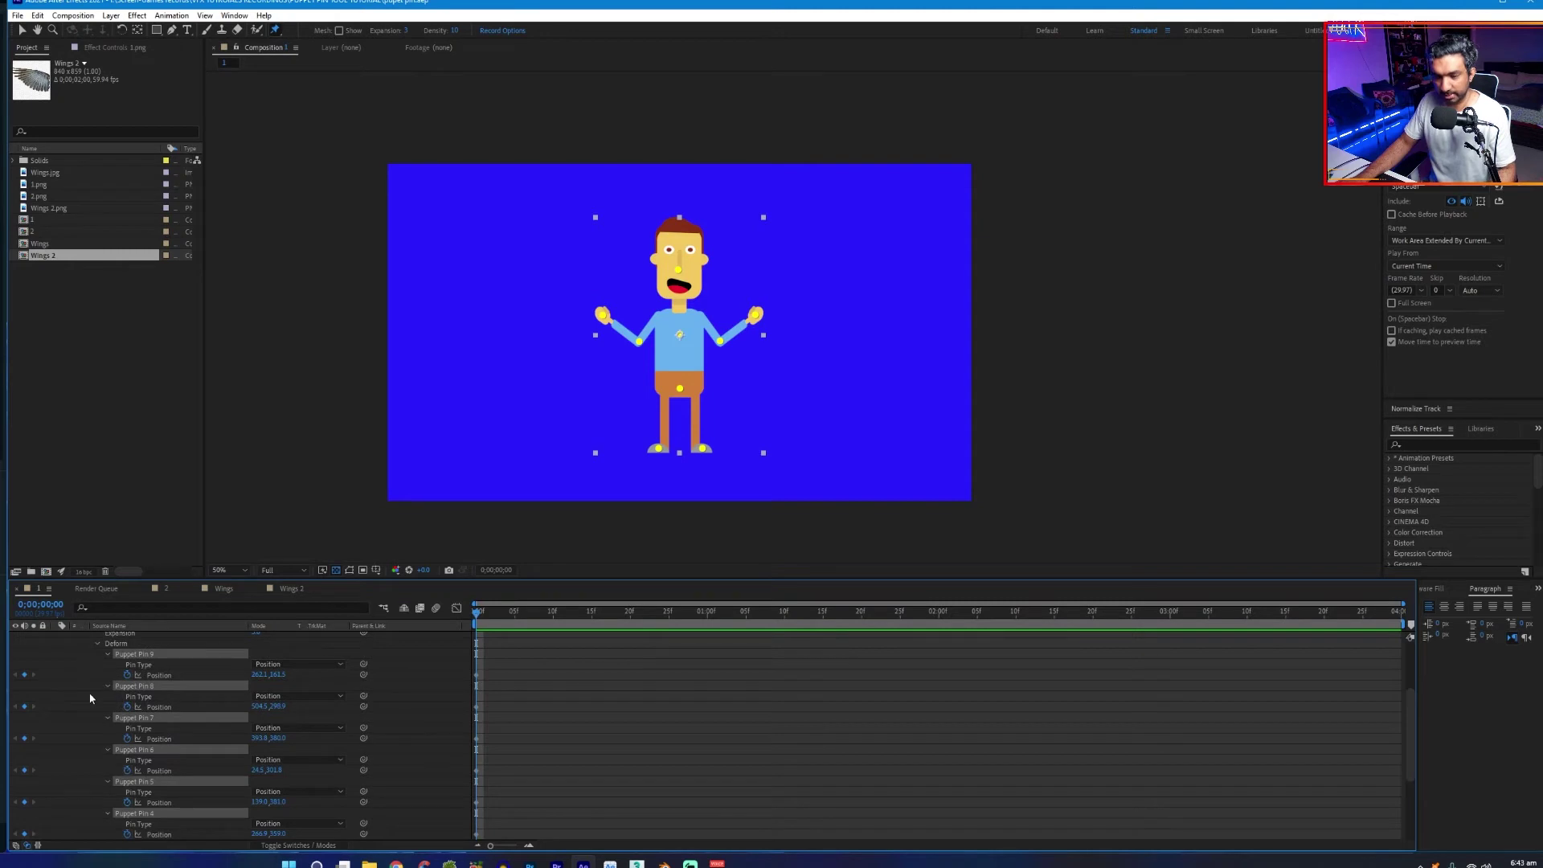
left_click(90, 699)
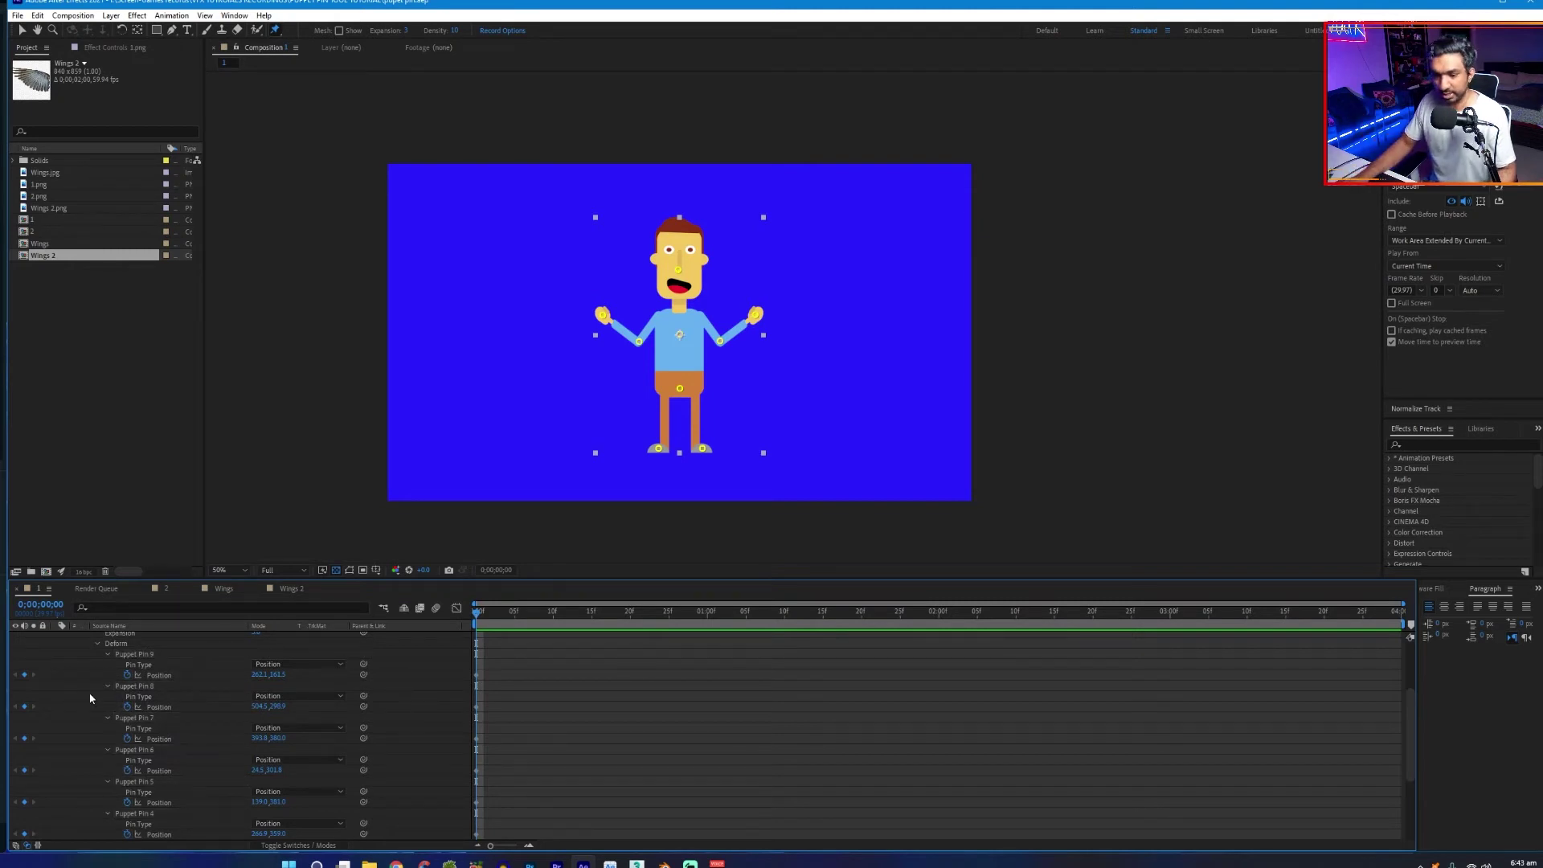
left_click_drag(150, 577, 150, 495)
scroll(273, 676, "down", 2)
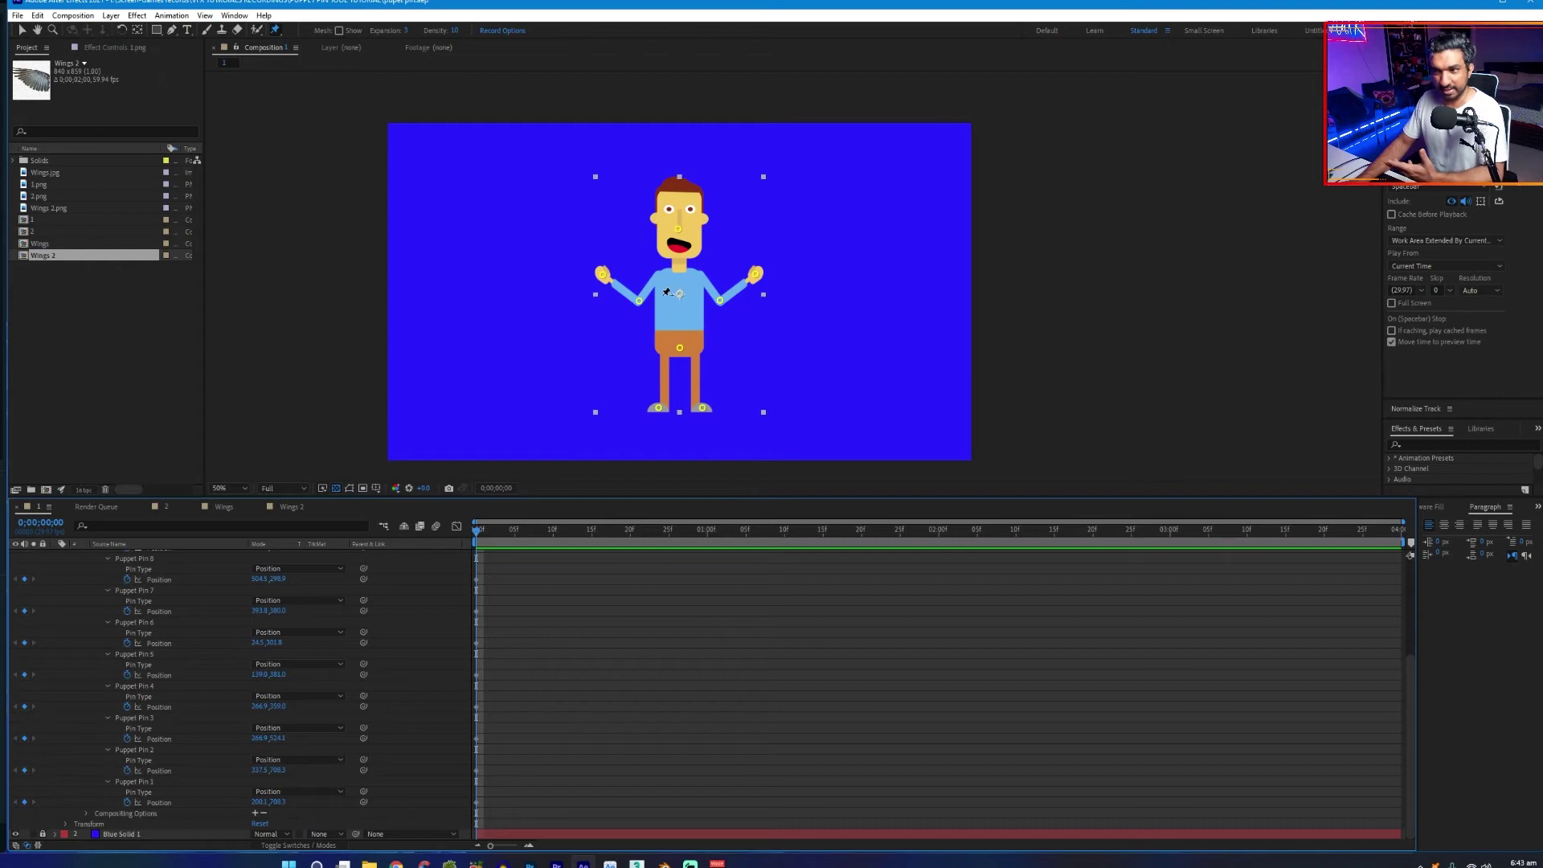
key("slash")
left_click_drag(648, 498, 648, 553)
key("comma")
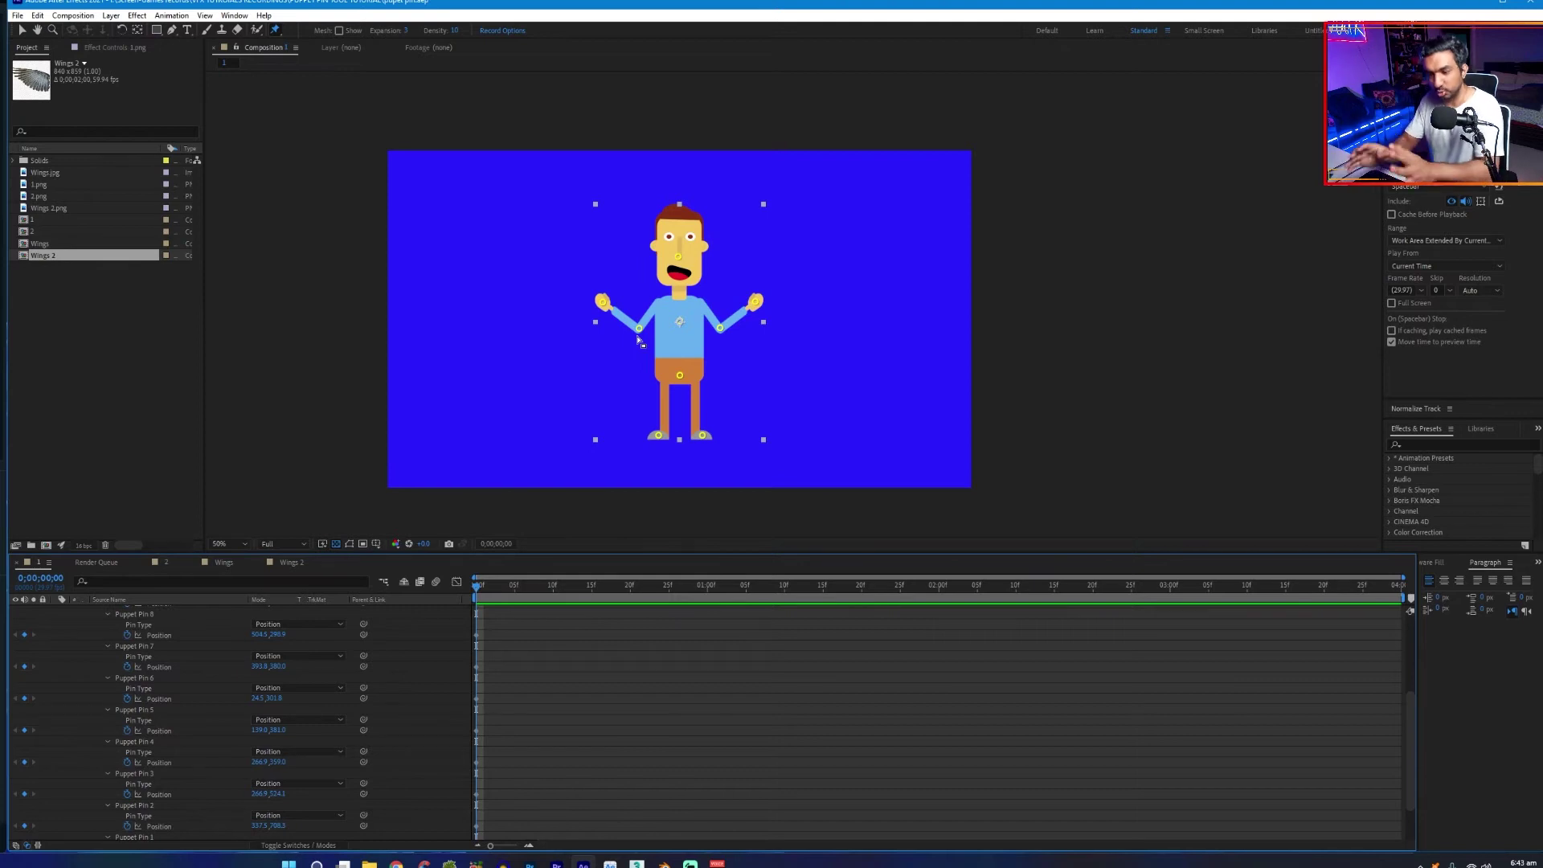
key("period")
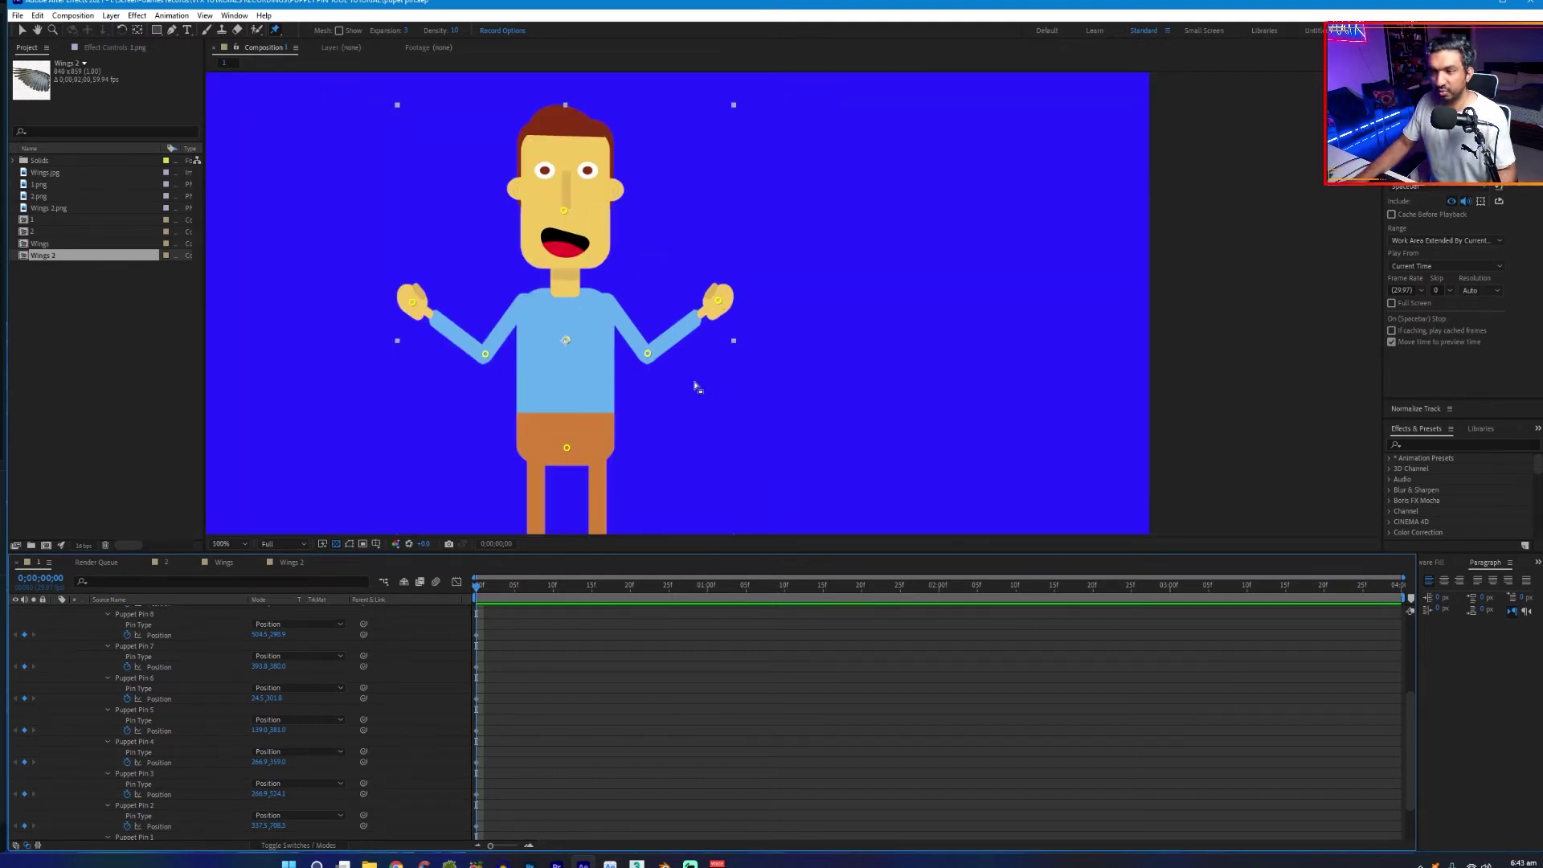
key("comma")
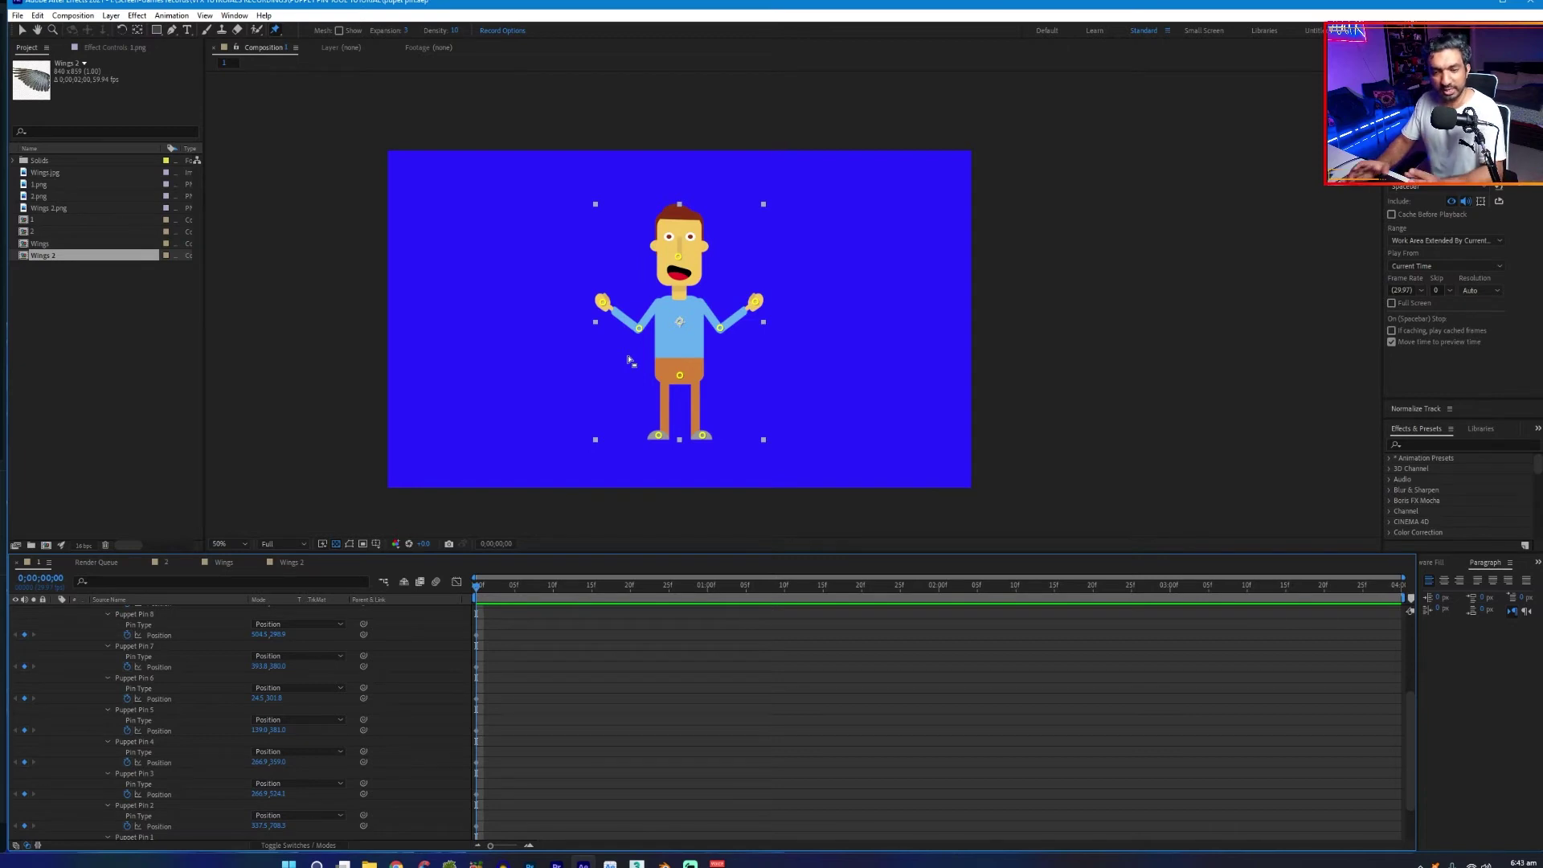
key("period")
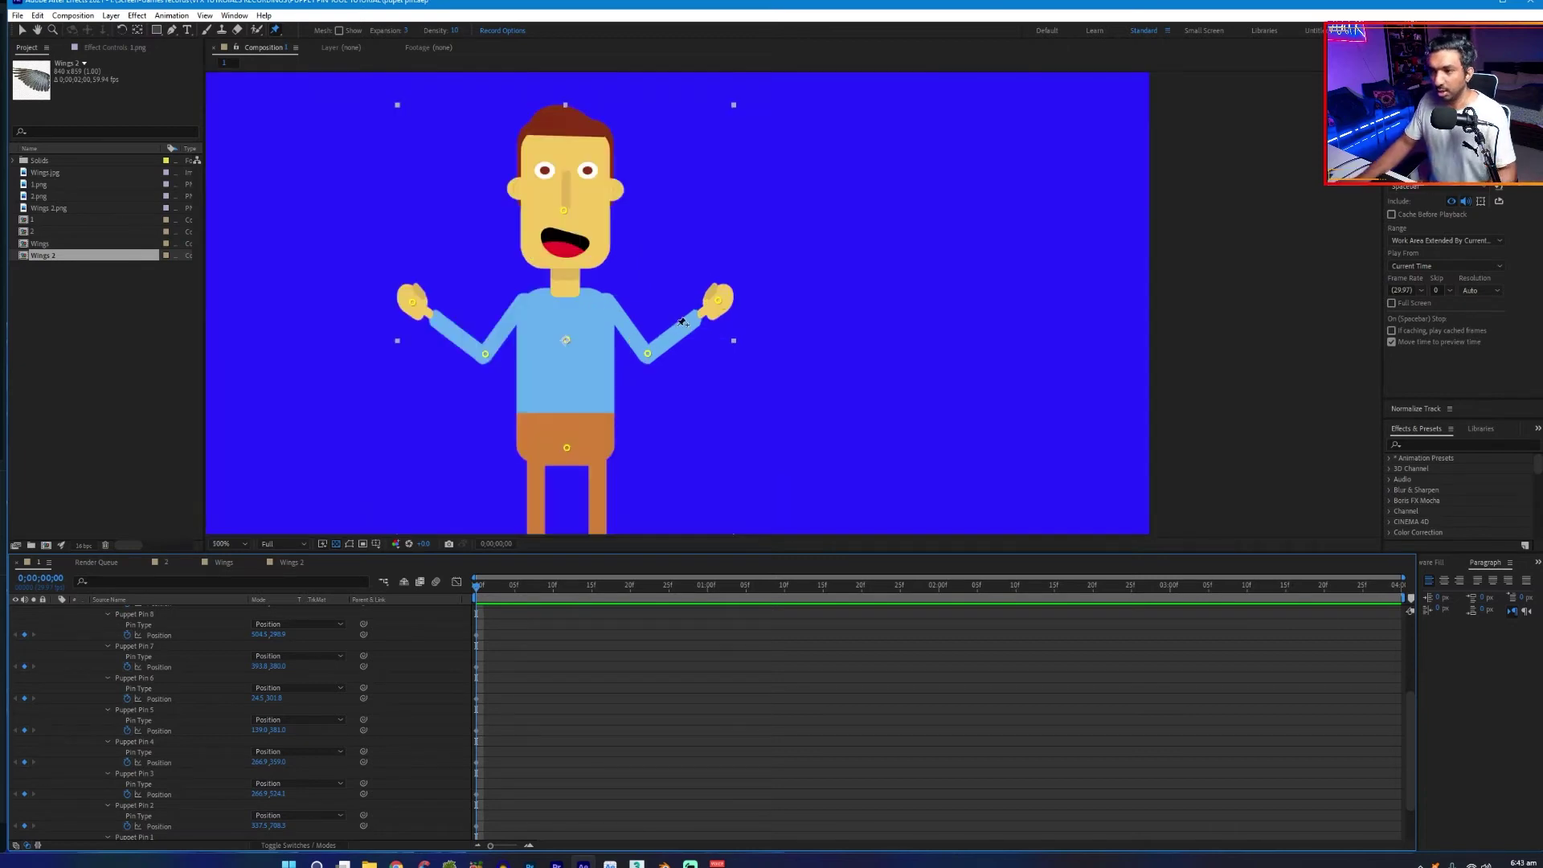
key("comma")
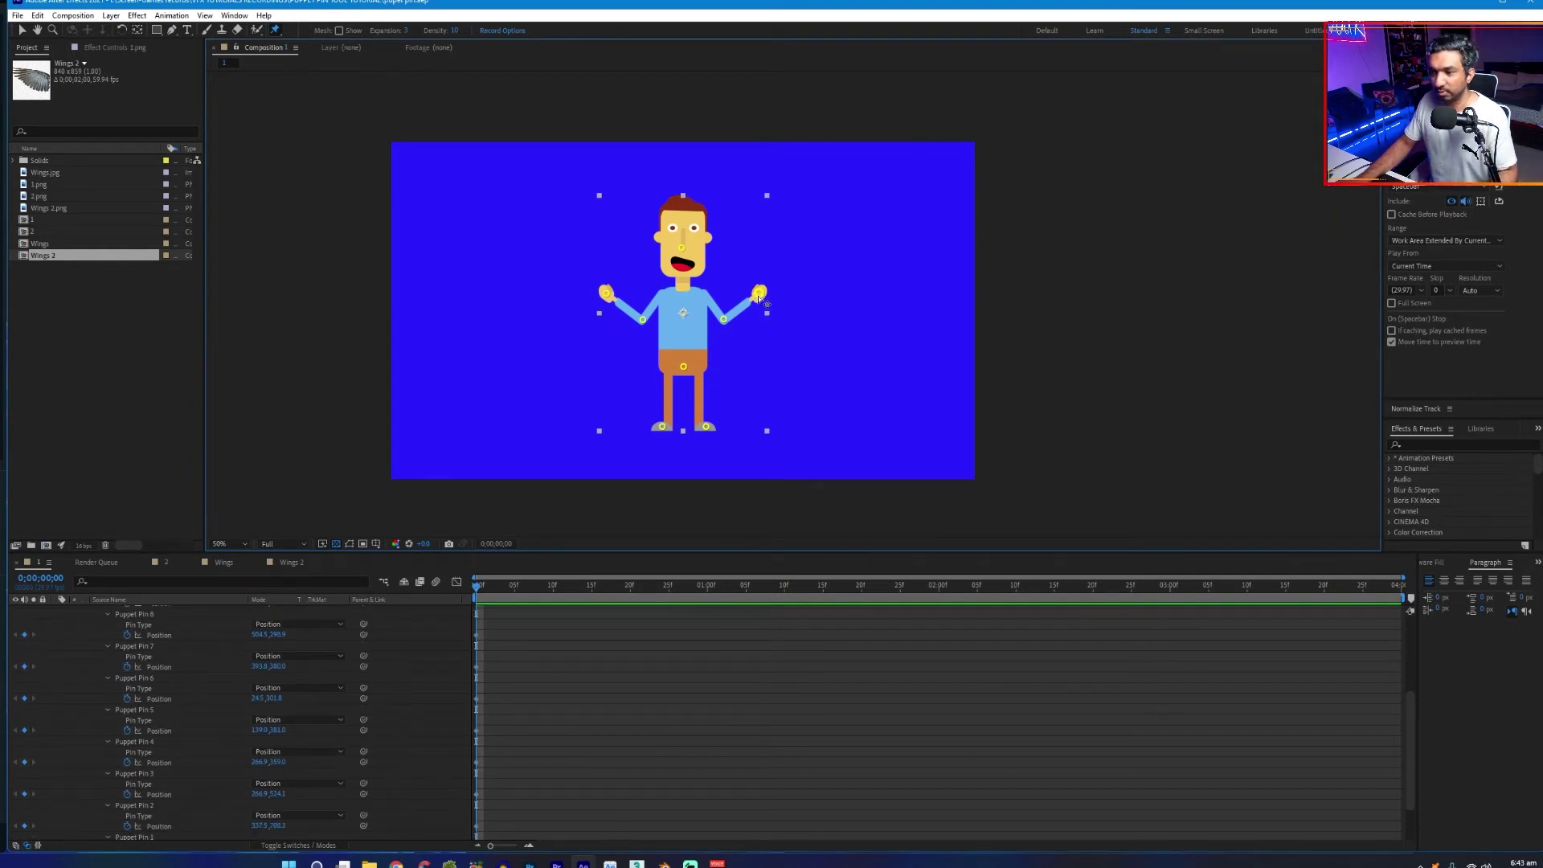
Try moving the pin on the character's right-side hand to see how the arm bends, and undo the move
key("period")
mouse_move(726, 286)
left_mouse_down()
mouse_move(724, 350)
mouse_move(706, 263)
mouse_move(672, 250)
mouse_move(680, 267)
mouse_move(724, 259)
mouse_move(754, 325)
mouse_move(707, 234)
mouse_move(726, 281)
left_mouse_up()
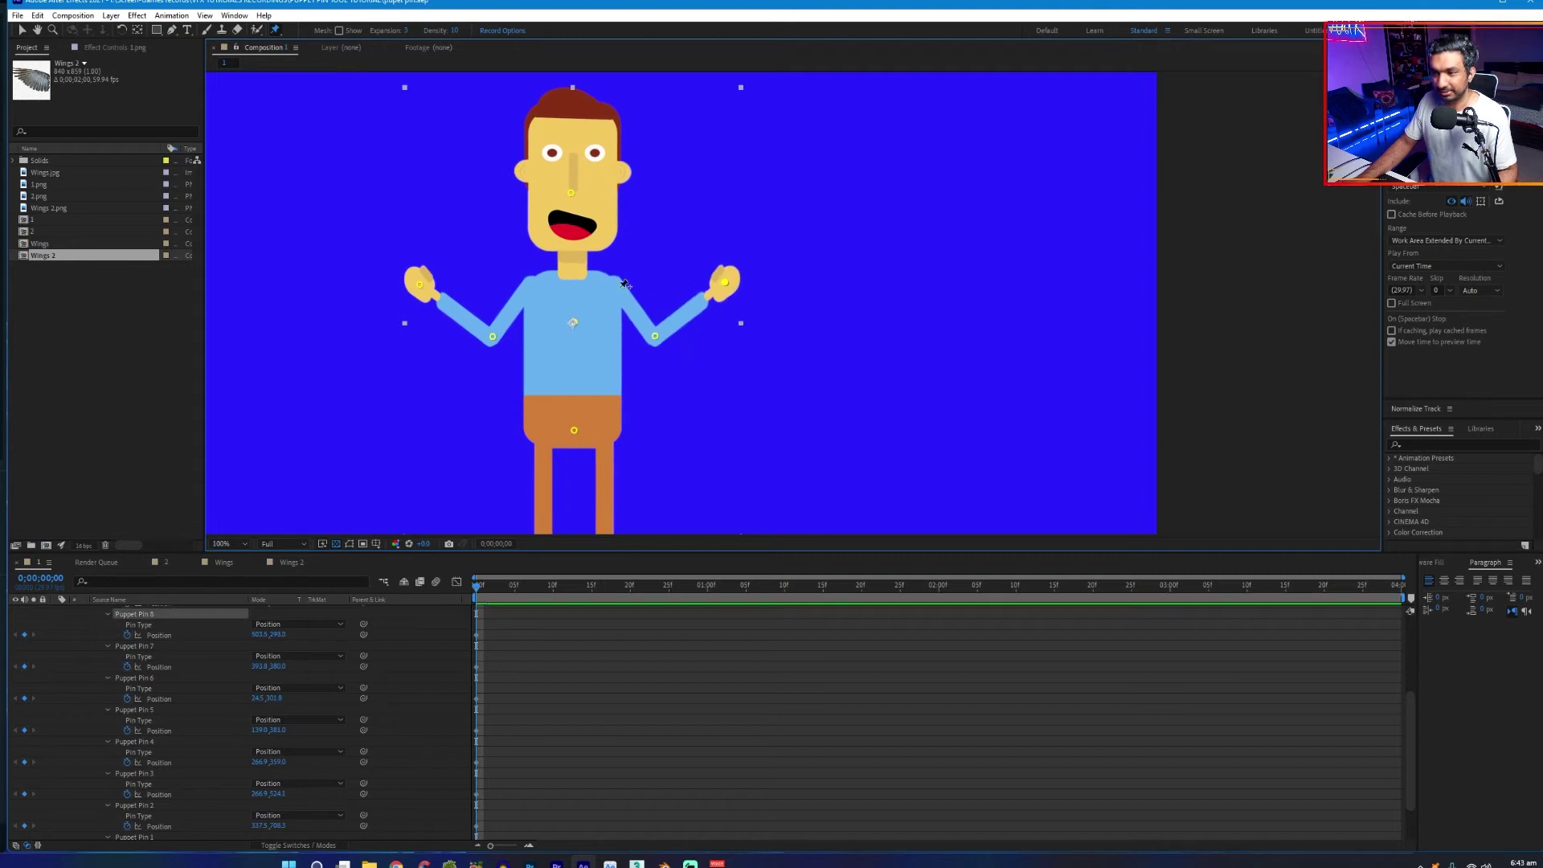
key("ctrl+z")
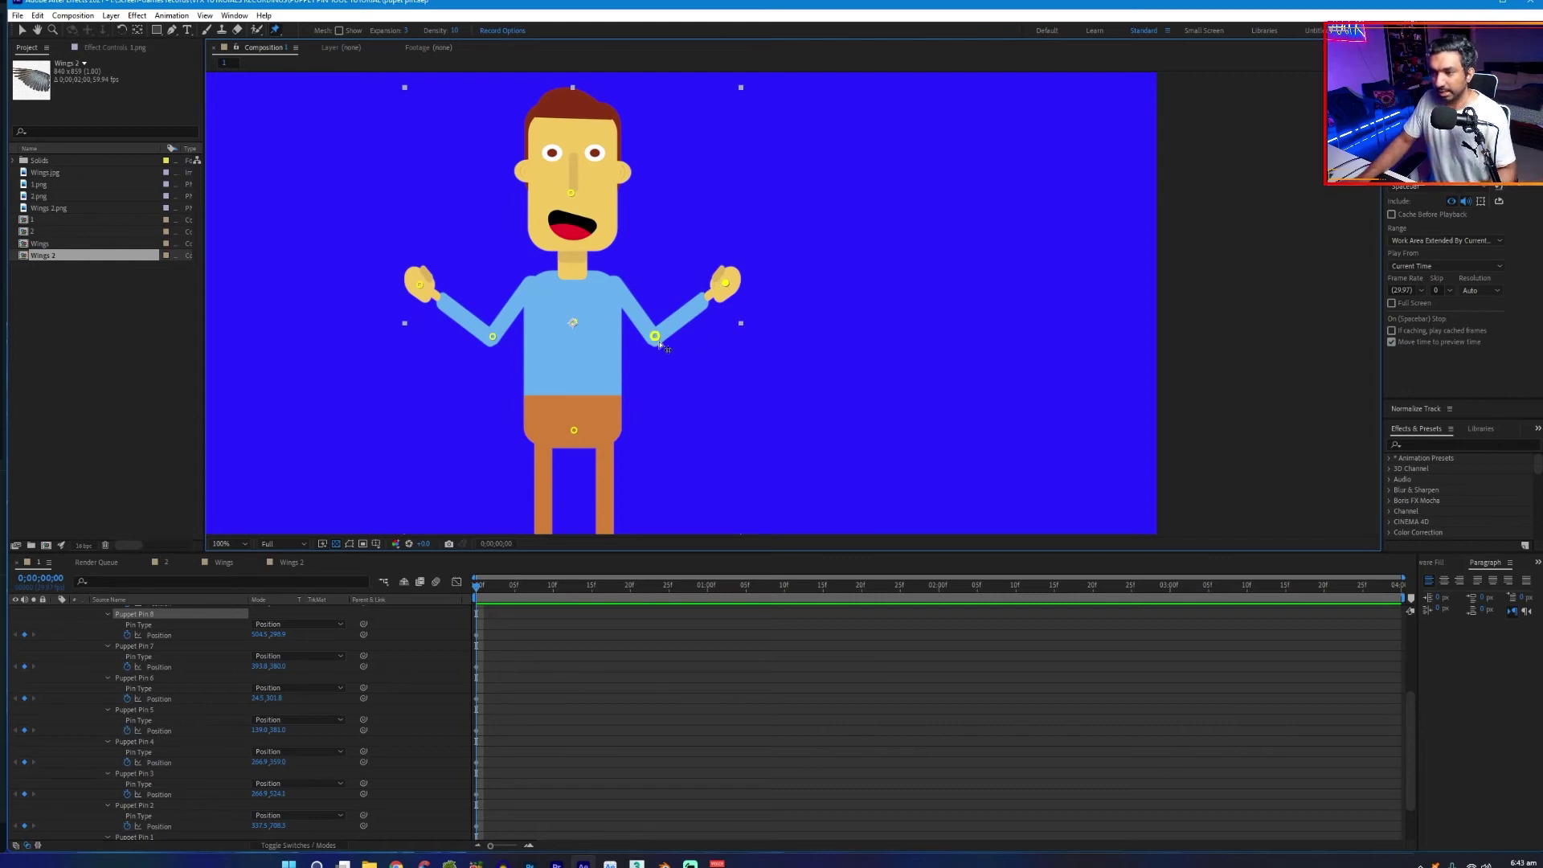
Add puppet pins on both shoulders, test them by moving the right-side hand toward the body, and undo that move
left_click(618, 286)
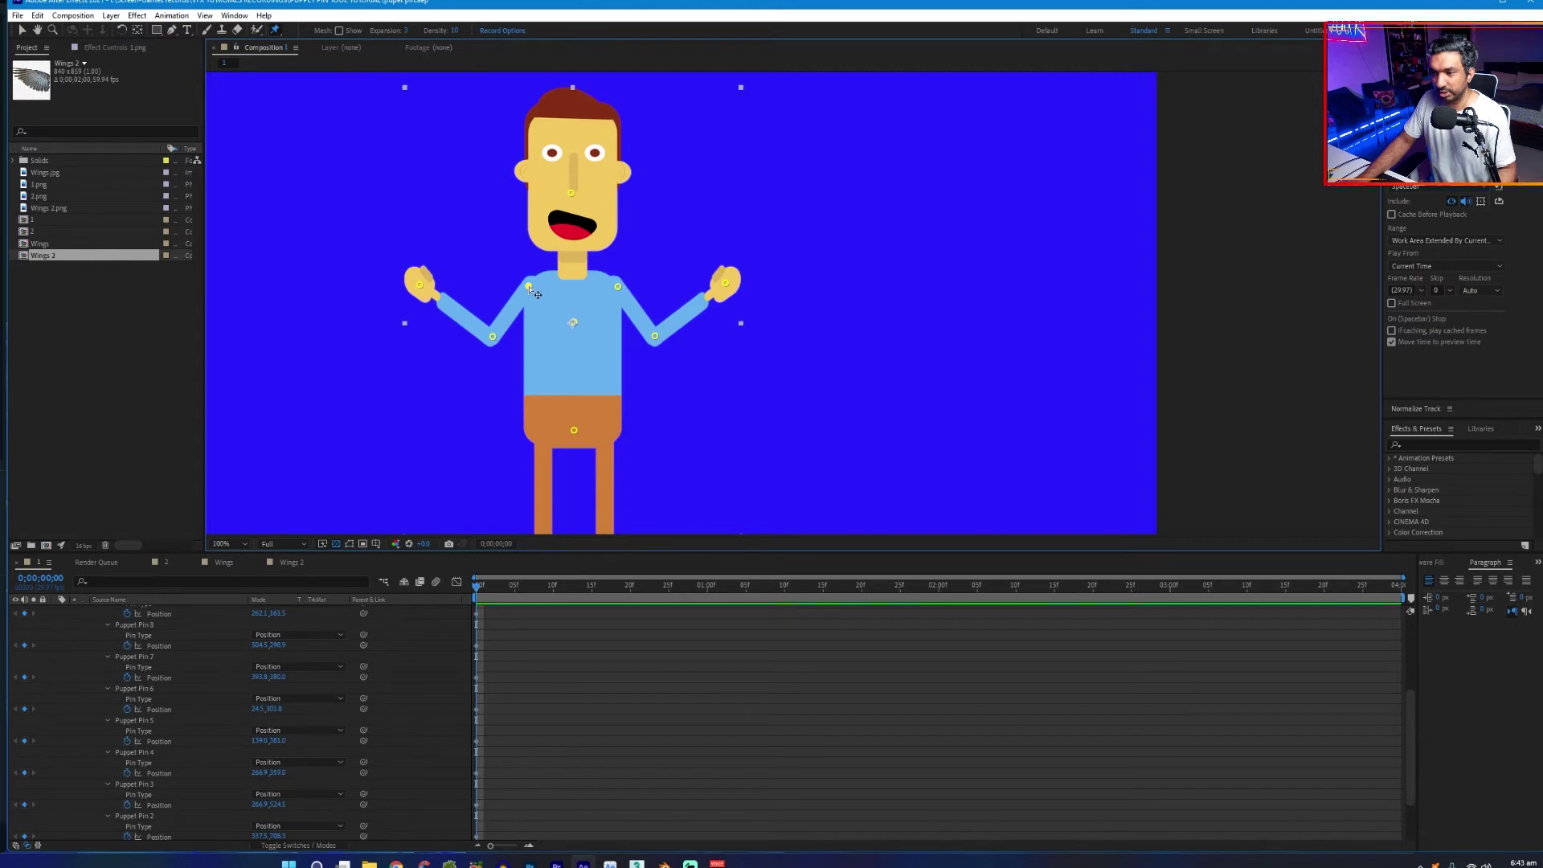
left_click_drag(728, 286, 653, 272)
key("ctrl+z")
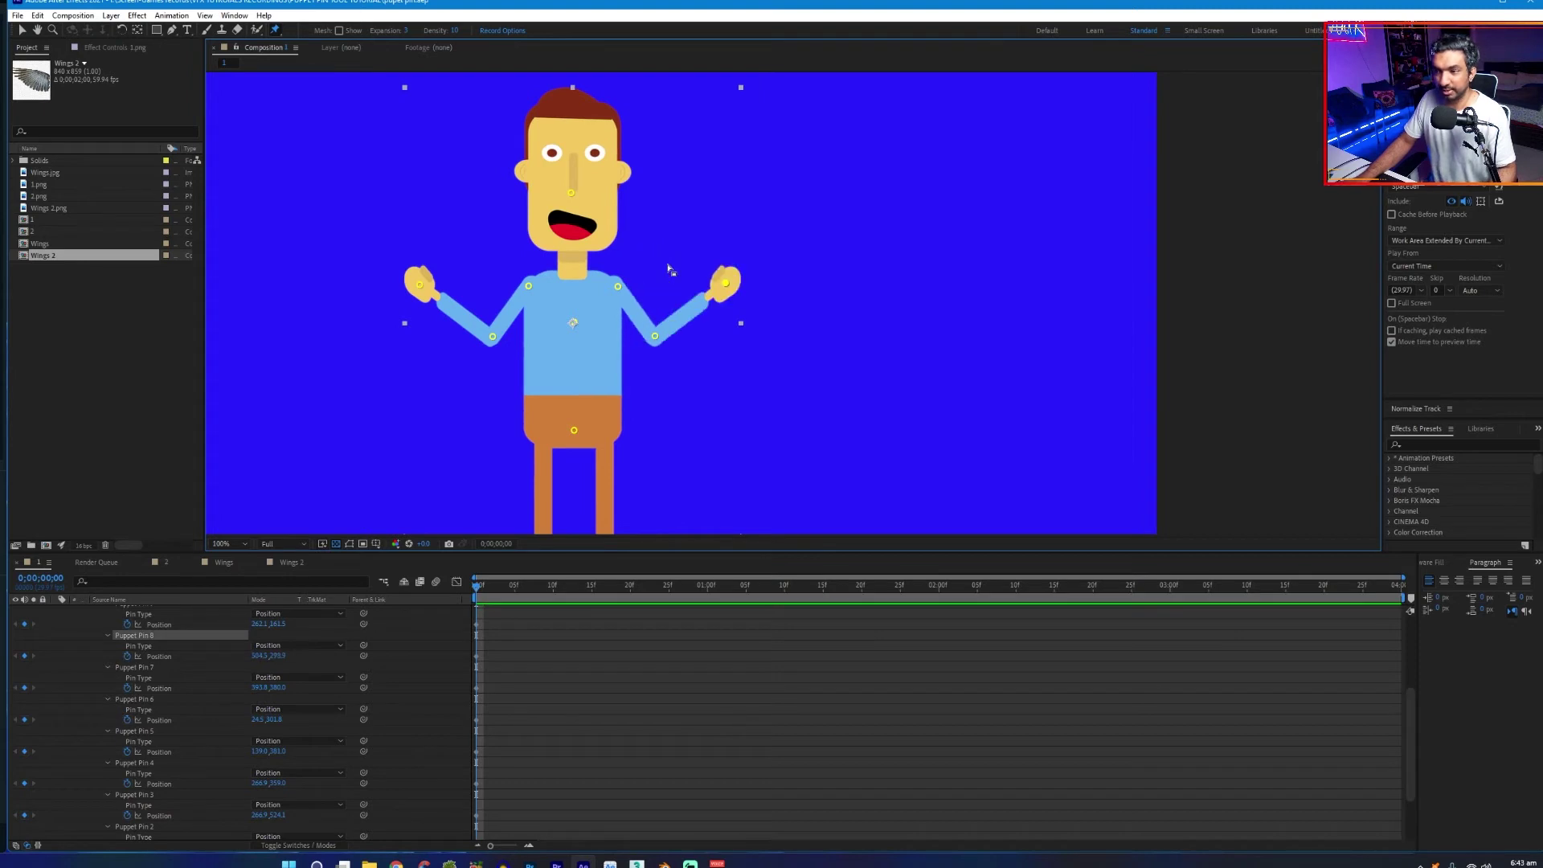
Try tilting the head to the right and moving the left-side hand and elbow pins, undoing each move
left_click_drag(573, 195, 639, 210)
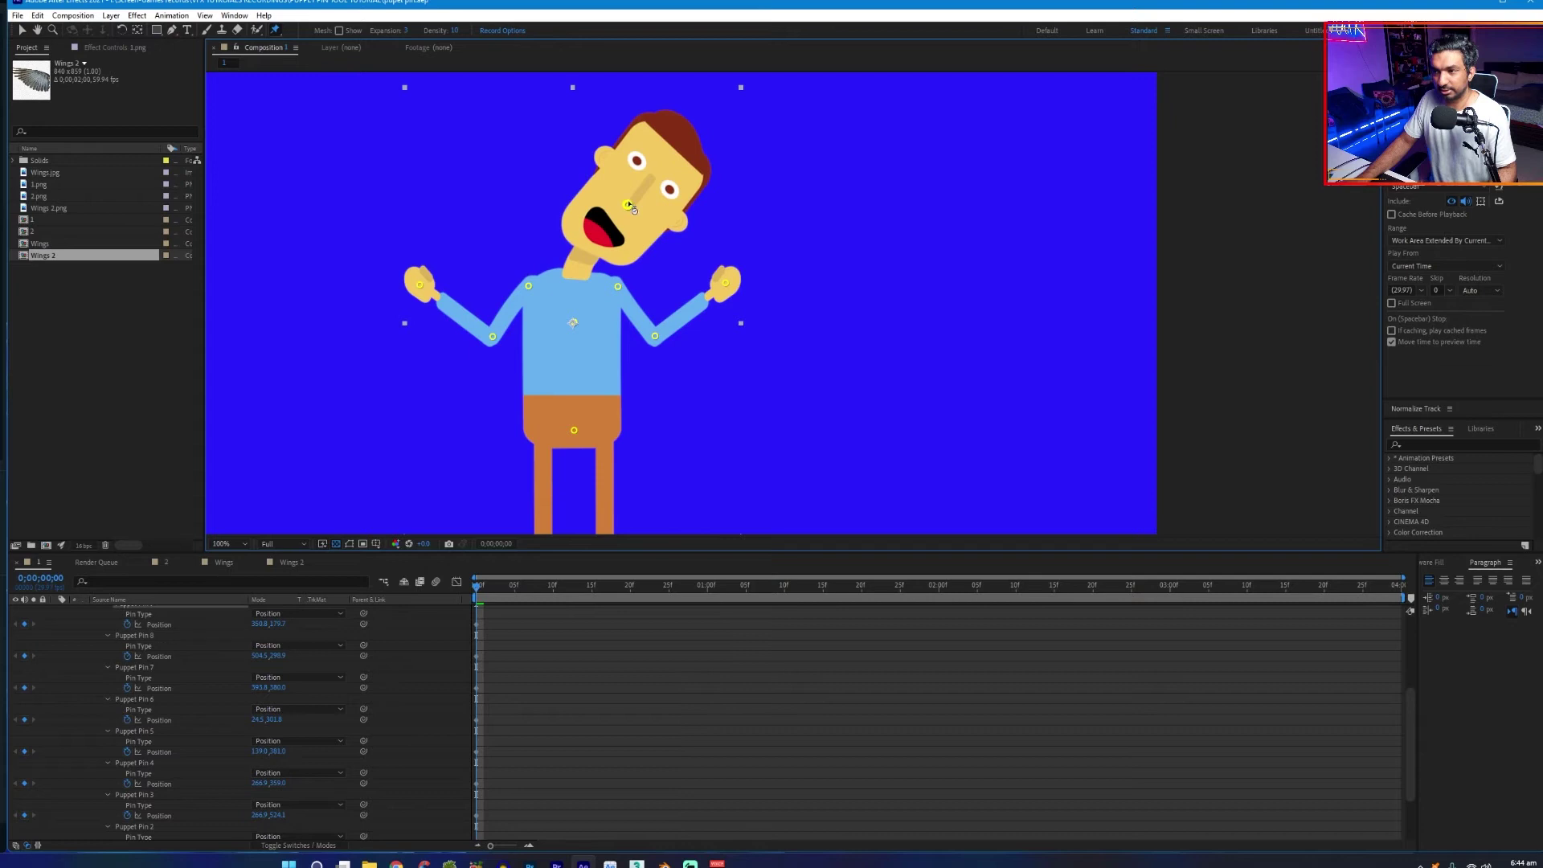
key("ctrl+z")
mouse_move(419, 284)
left_mouse_down()
mouse_move(397, 336)
mouse_move(431, 257)
left_mouse_up()
key("ctrl+z")
mouse_move(492, 332)
left_mouse_down()
mouse_move(458, 297)
mouse_move(490, 330)
mouse_move(468, 251)
mouse_move(450, 334)
mouse_move(479, 266)
mouse_move(465, 247)
mouse_move(492, 335)
left_mouse_up()
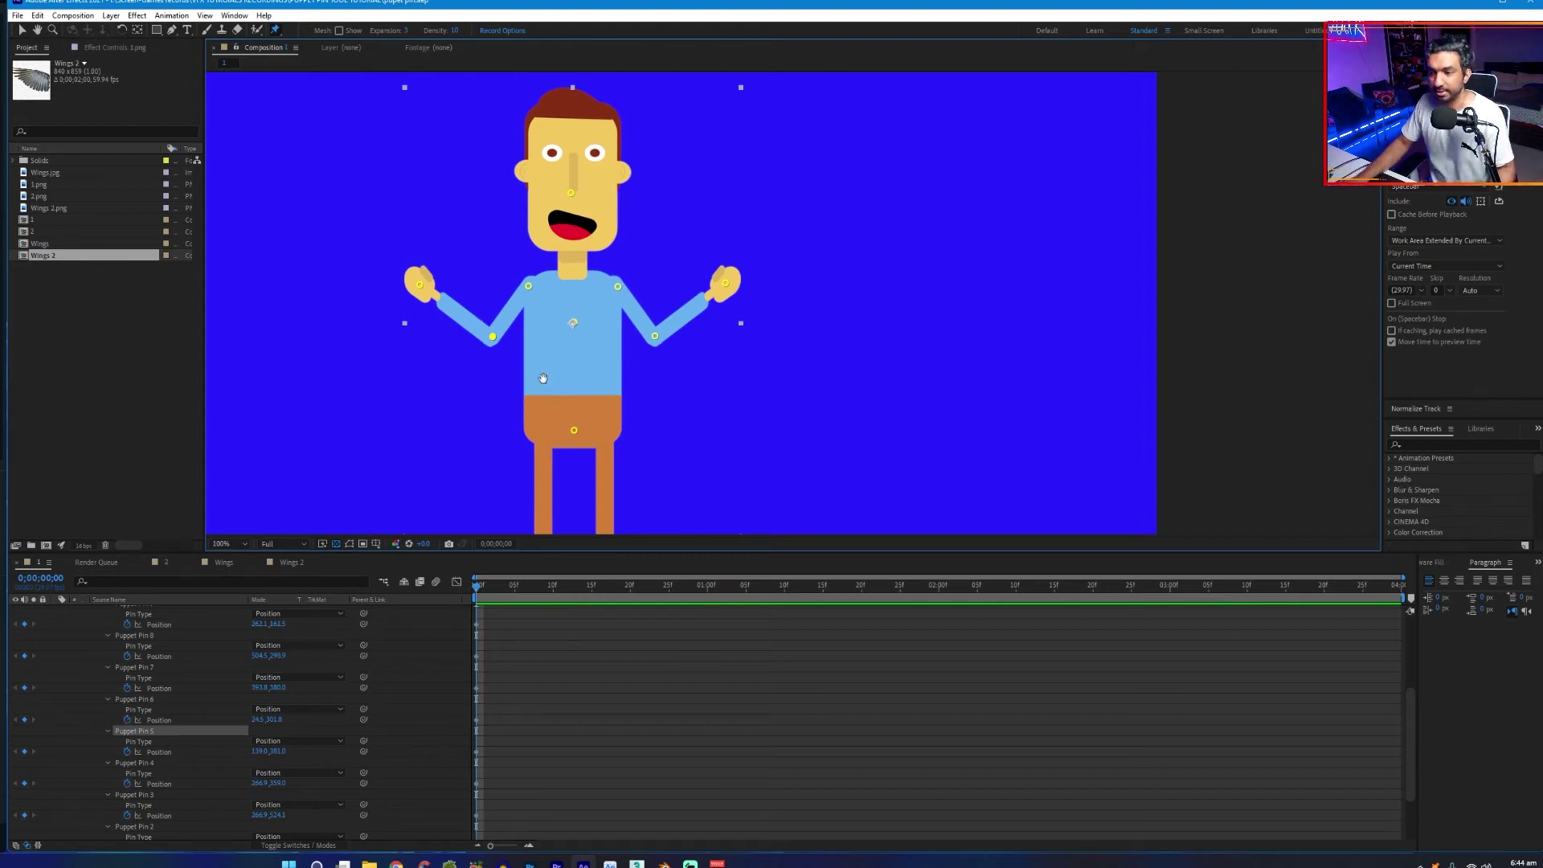
Try small moves of the foot and waist pins to check how the character's legs and hips respond
key("comma")
mouse_move(669, 396)
left_mouse_down()
mouse_move(639, 378)
mouse_move(663, 390)
left_mouse_up()
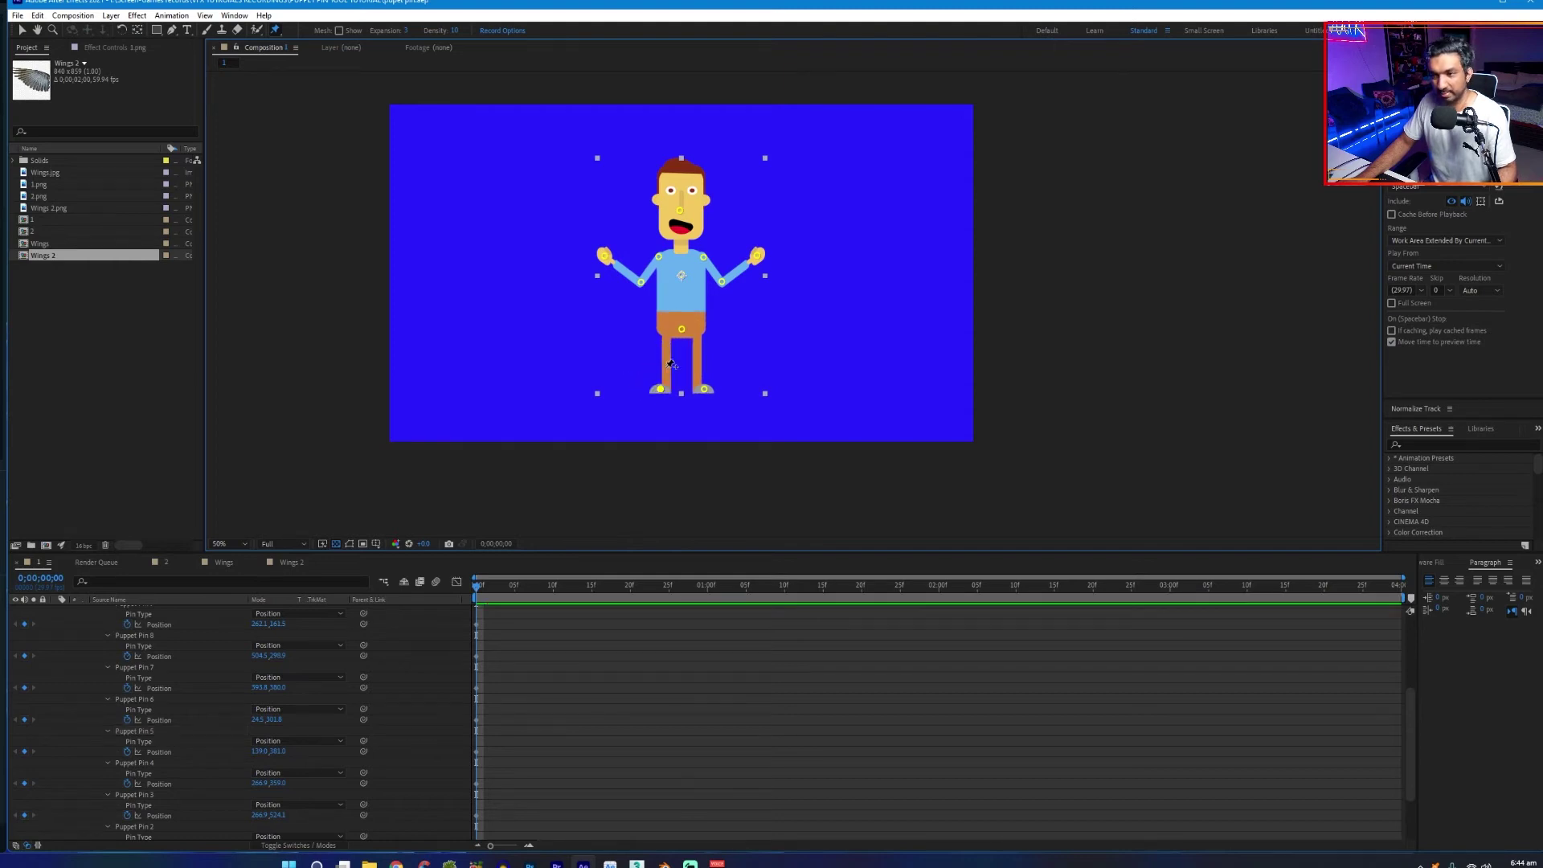
left_click_drag(679, 332, 682, 330)
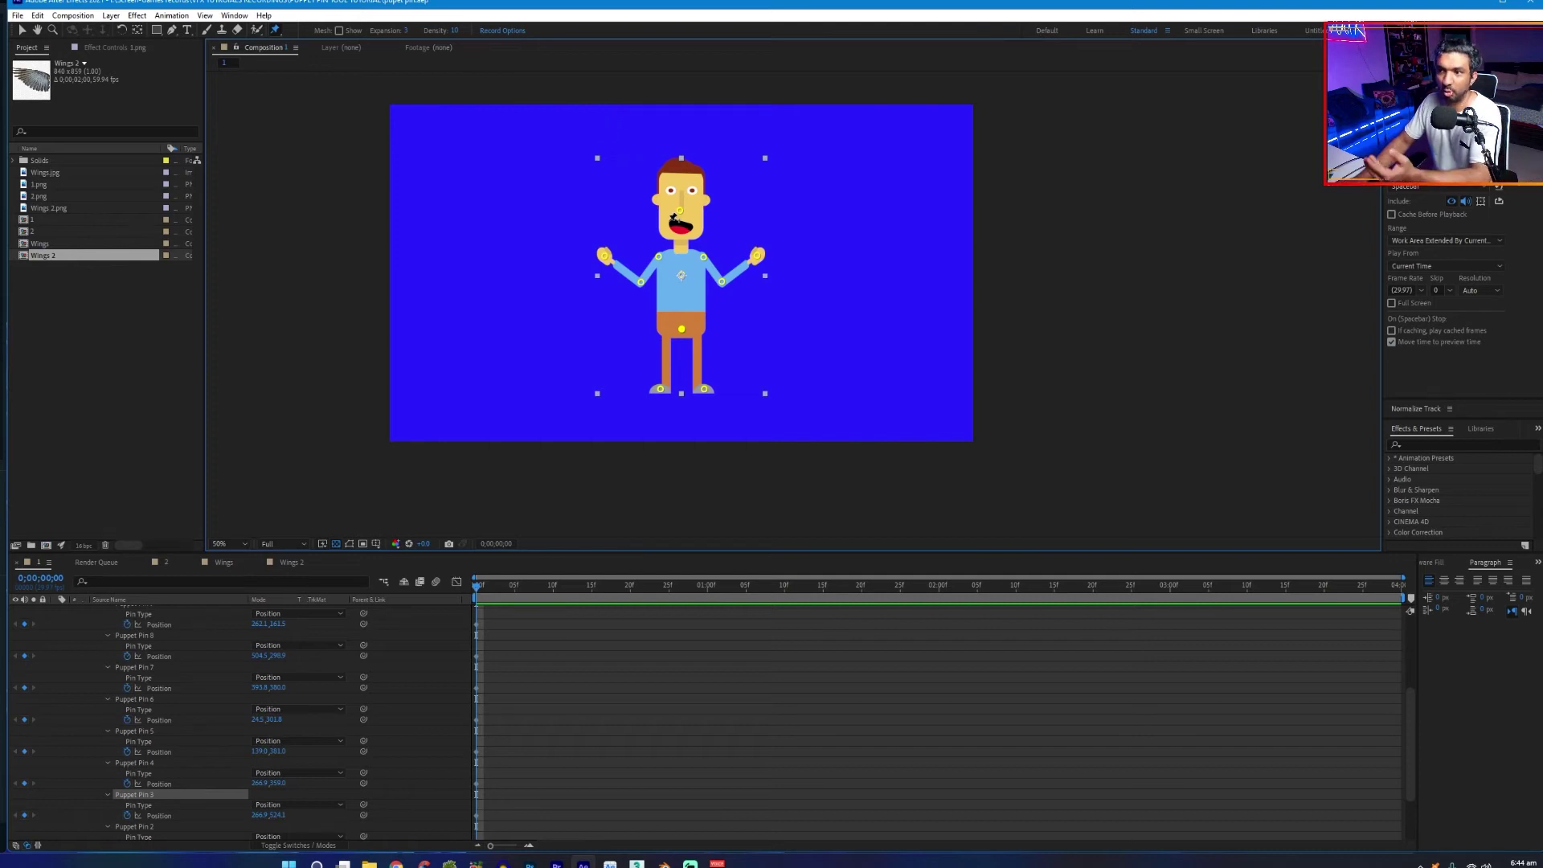
scroll(717, 245, "up", 2)
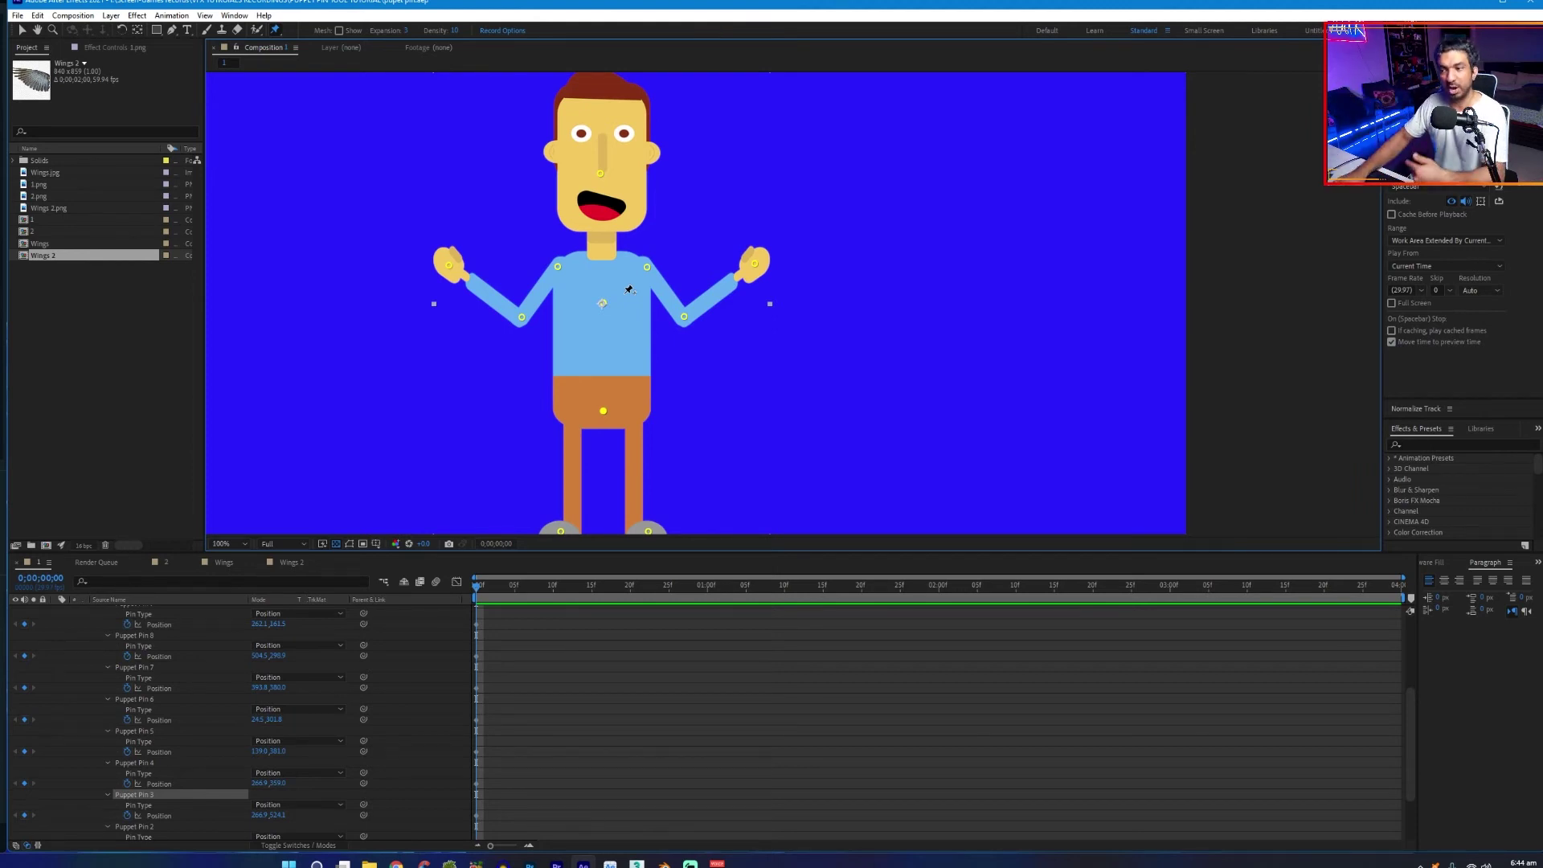
scroll(650, 282, "down", 1)
scroll(645, 278, "up", 1)
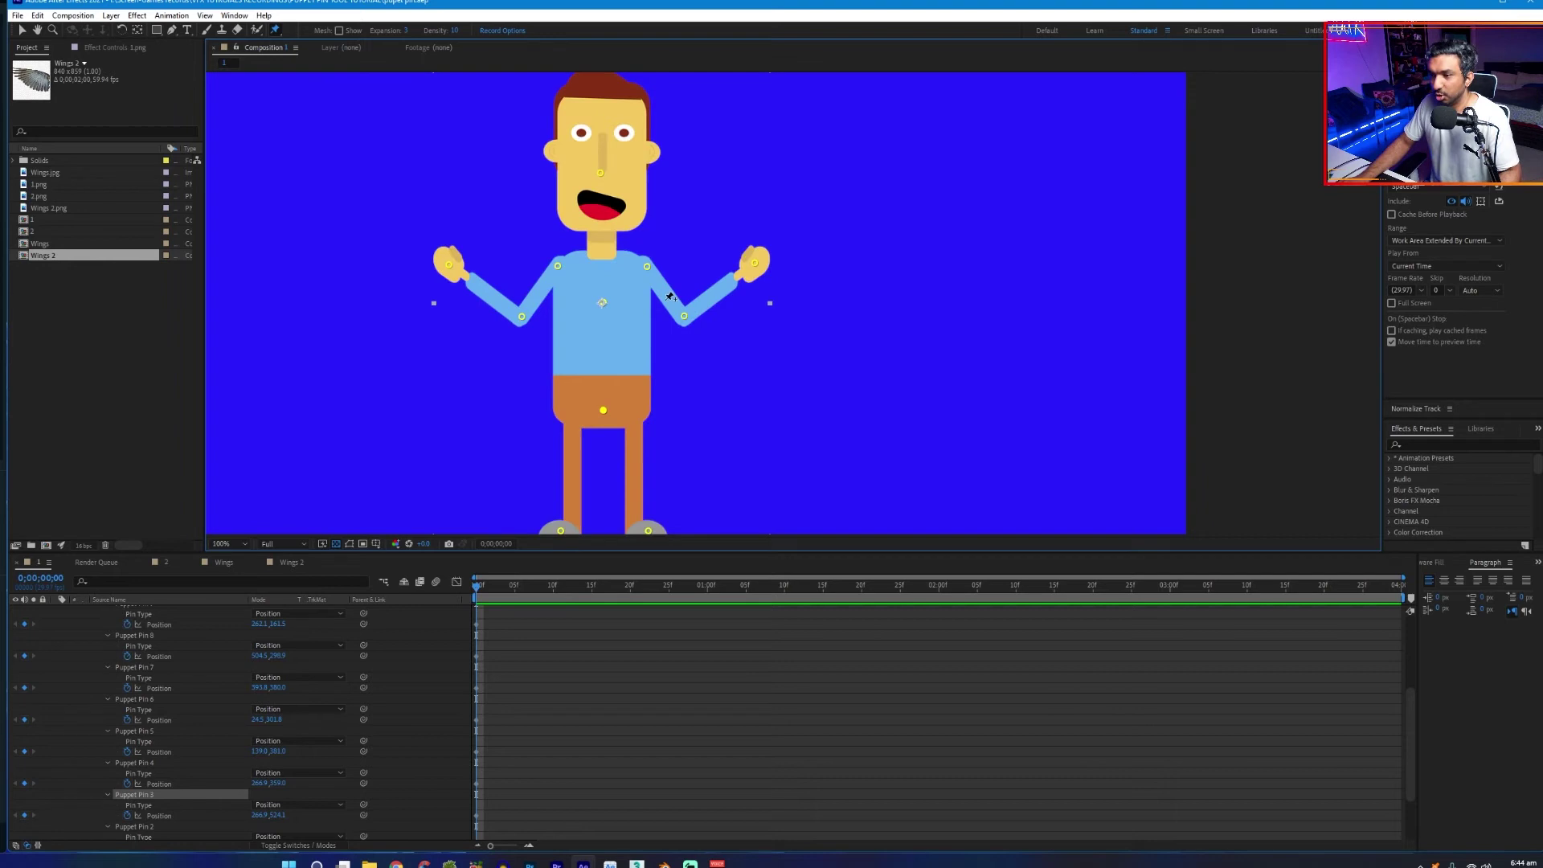
Animate the right-side hand pin swinging inward at frame 25 and back outward at about 0;00;01;09
left_click(754, 263)
scroll(563, 619, "up", 5)
left_click(493, 608)
key("space")
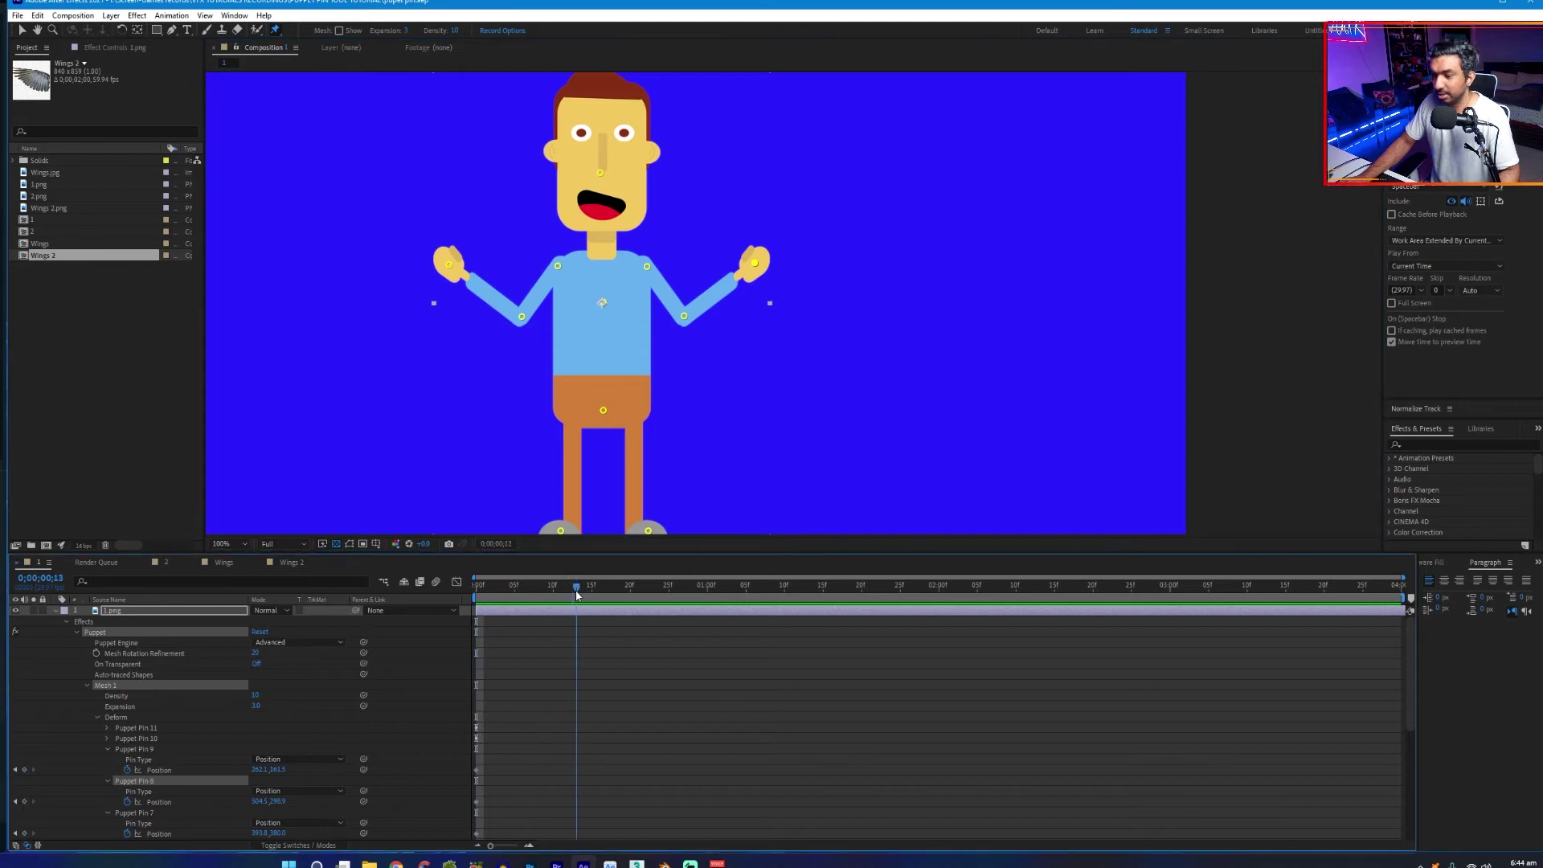
mouse_move(671, 599)
left_mouse_down()
mouse_move(600, 599)
mouse_move(669, 599)
left_mouse_up()
left_click_drag(757, 265, 723, 246)
key("space")
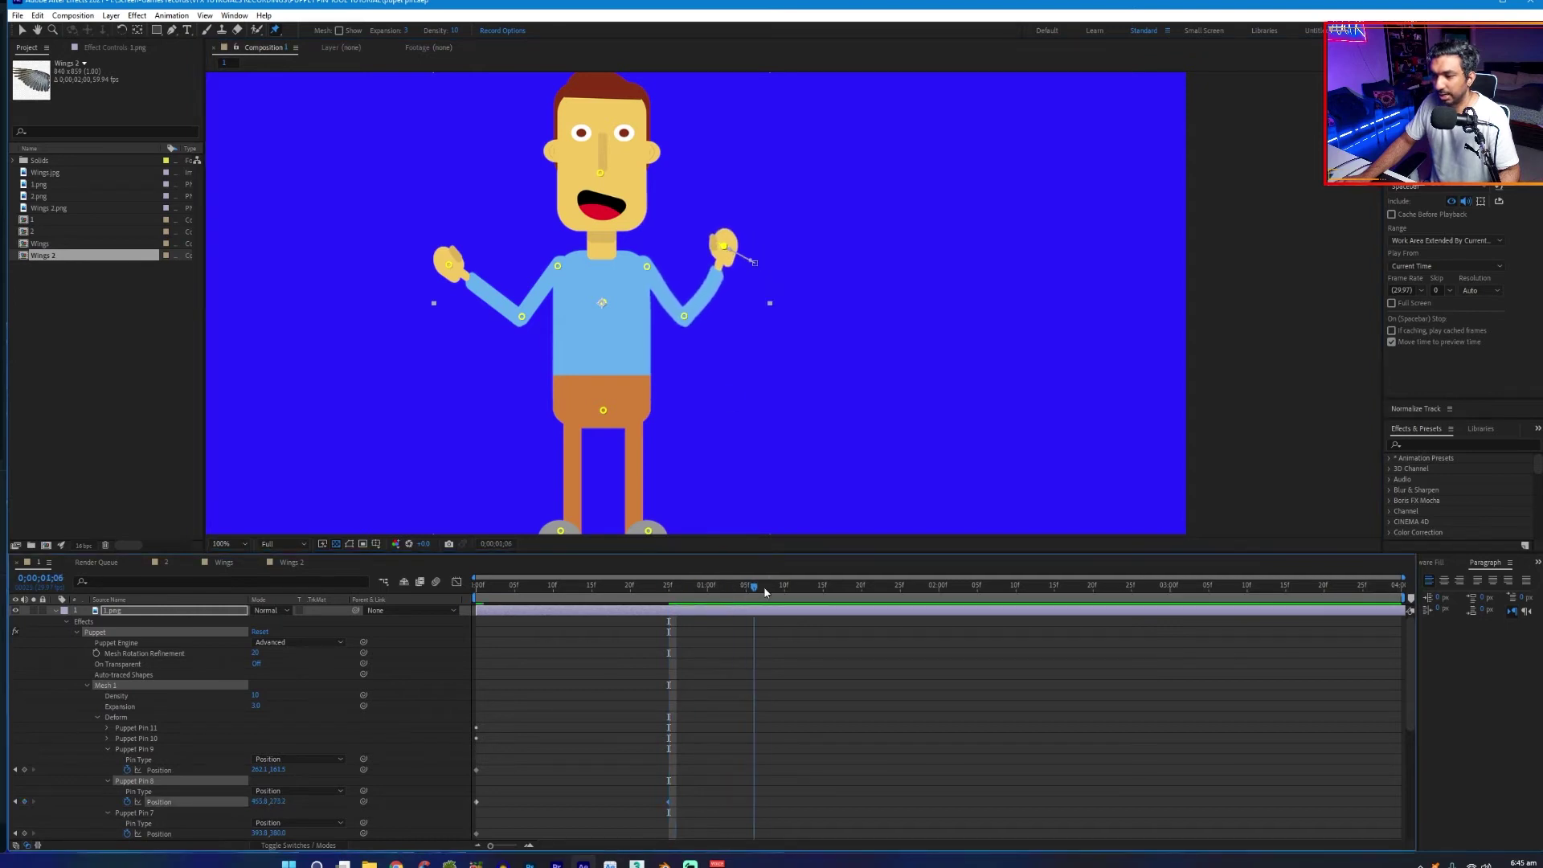
left_click_drag(729, 250, 764, 272)
Continue the hand's wave with alternating inward and outward keyframes at 0;00;01;21, 0;00;02;02, about 0;00;02;13 and 0;00;02;24
left_click_drag(780, 595, 871, 592)
left_click_drag(763, 276, 702, 240)
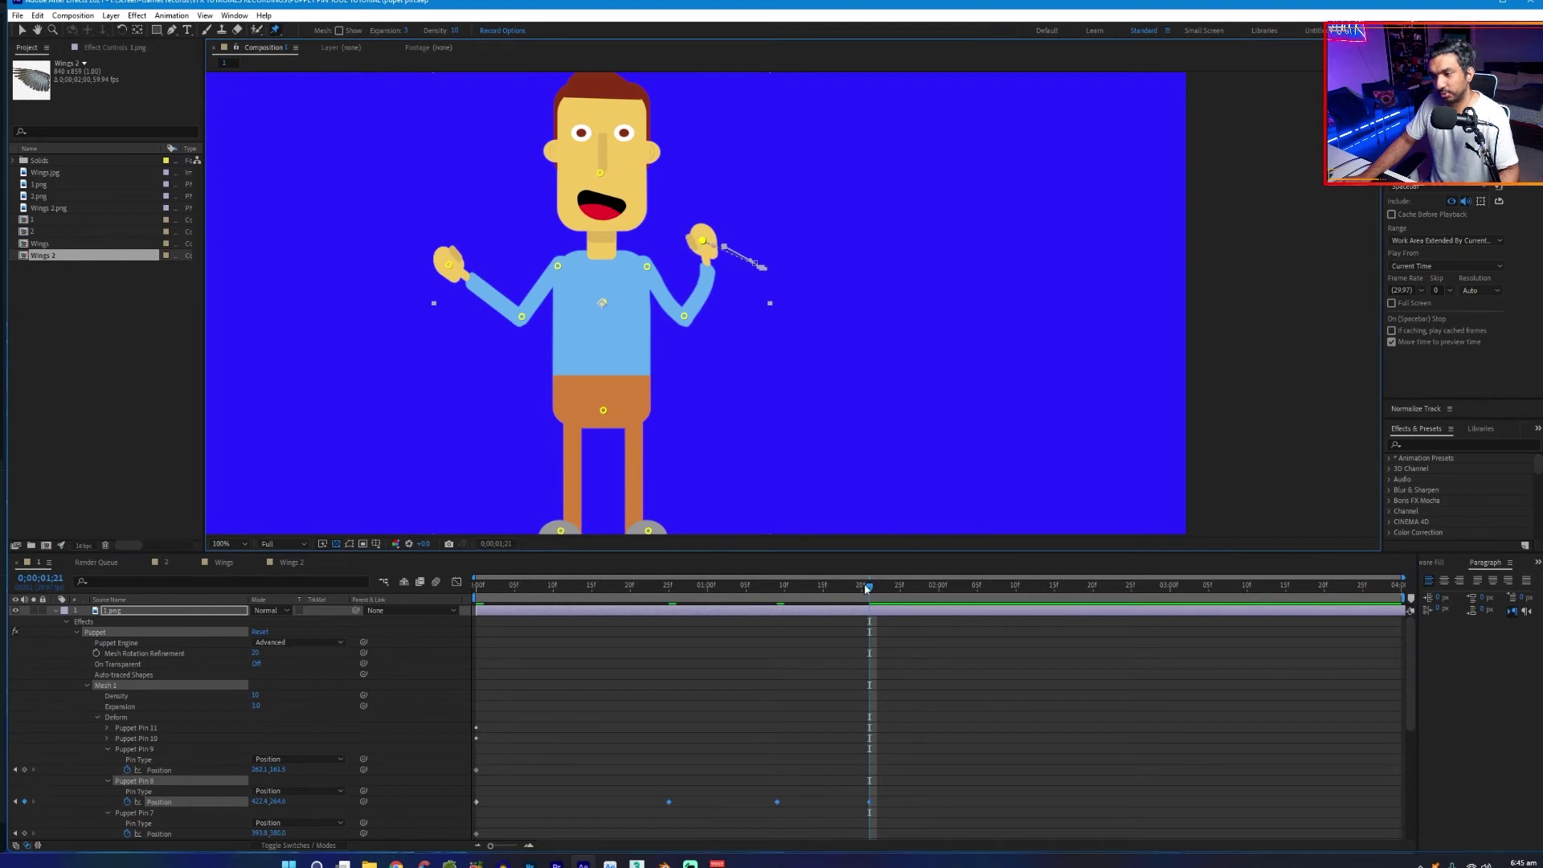
left_click_drag(865, 589, 954, 589)
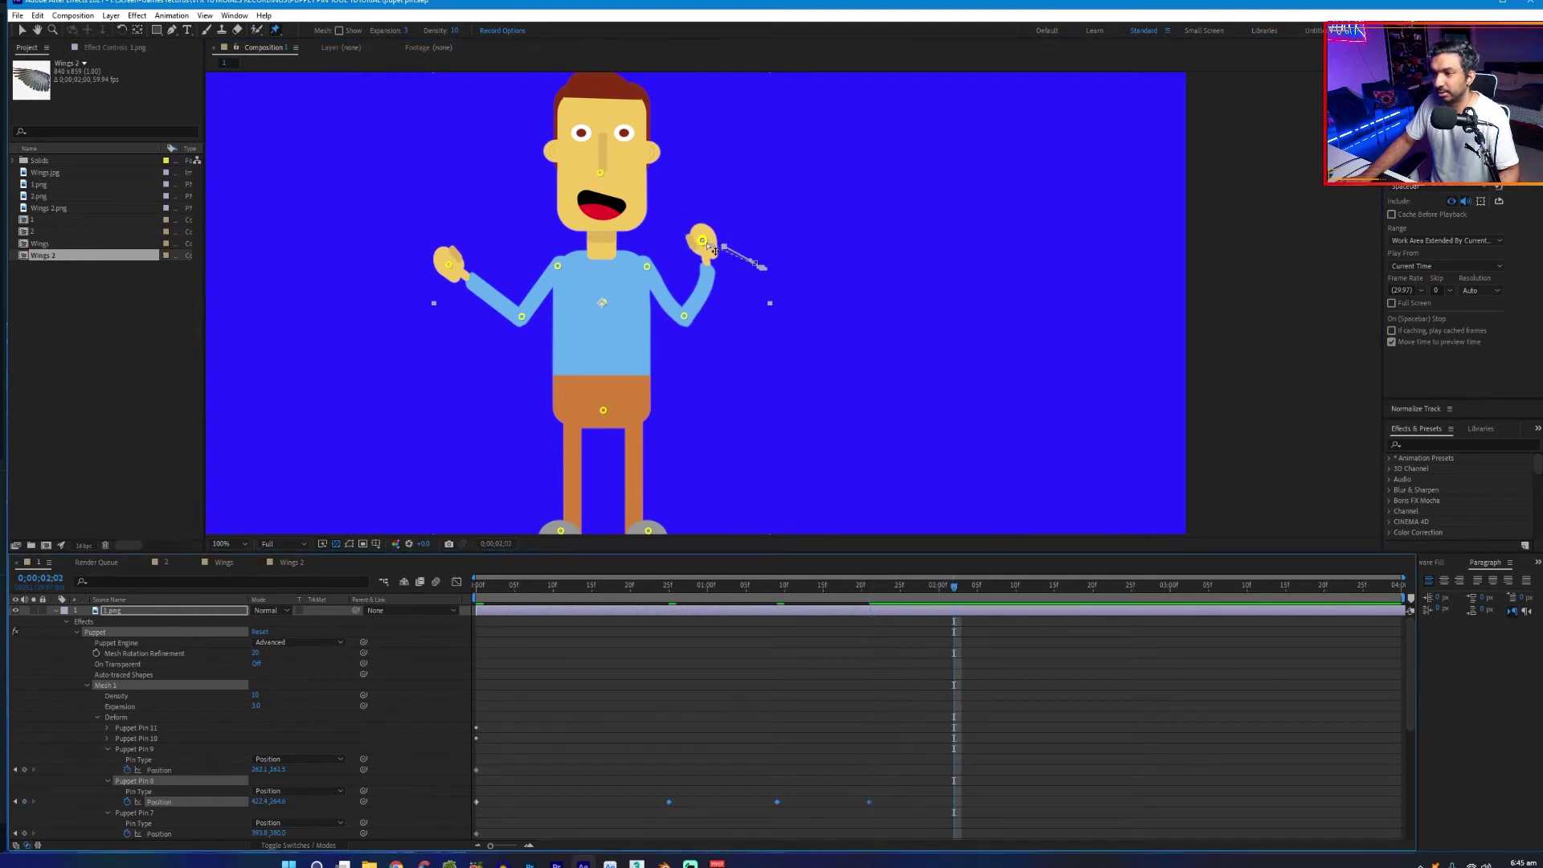
left_click_drag(708, 245, 756, 262)
key("space")
left_click_drag(755, 261, 714, 239)
key("space")
left_click_drag(721, 240, 755, 278)
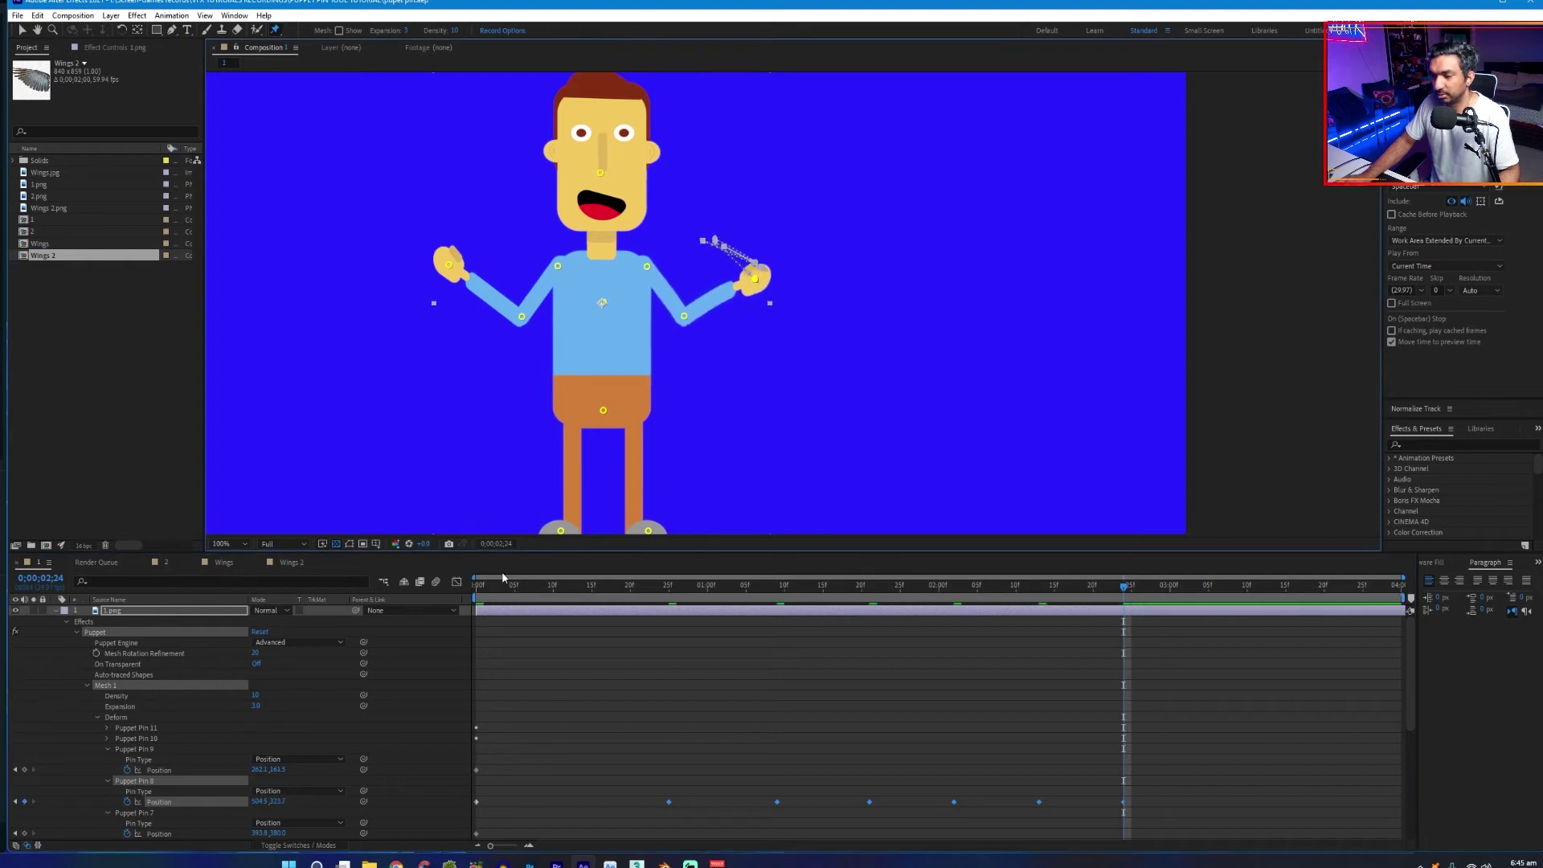
From the start, animate the head pin tilting from side to side with keyframes at frames 10 and 20, about 0;00;01;01 and 0;00;01;10
key("Home")
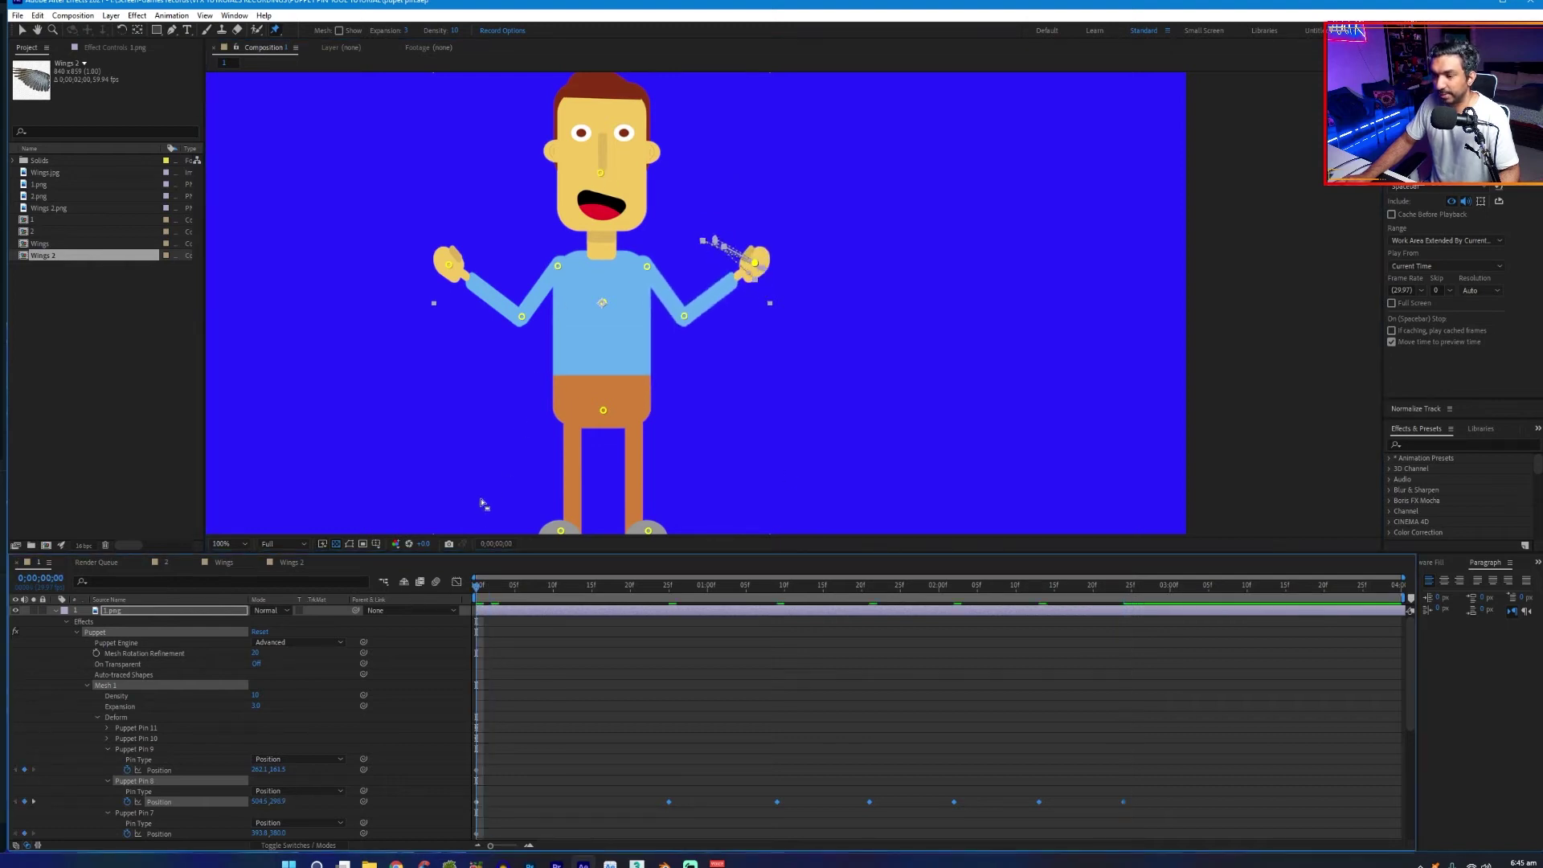
key("space")
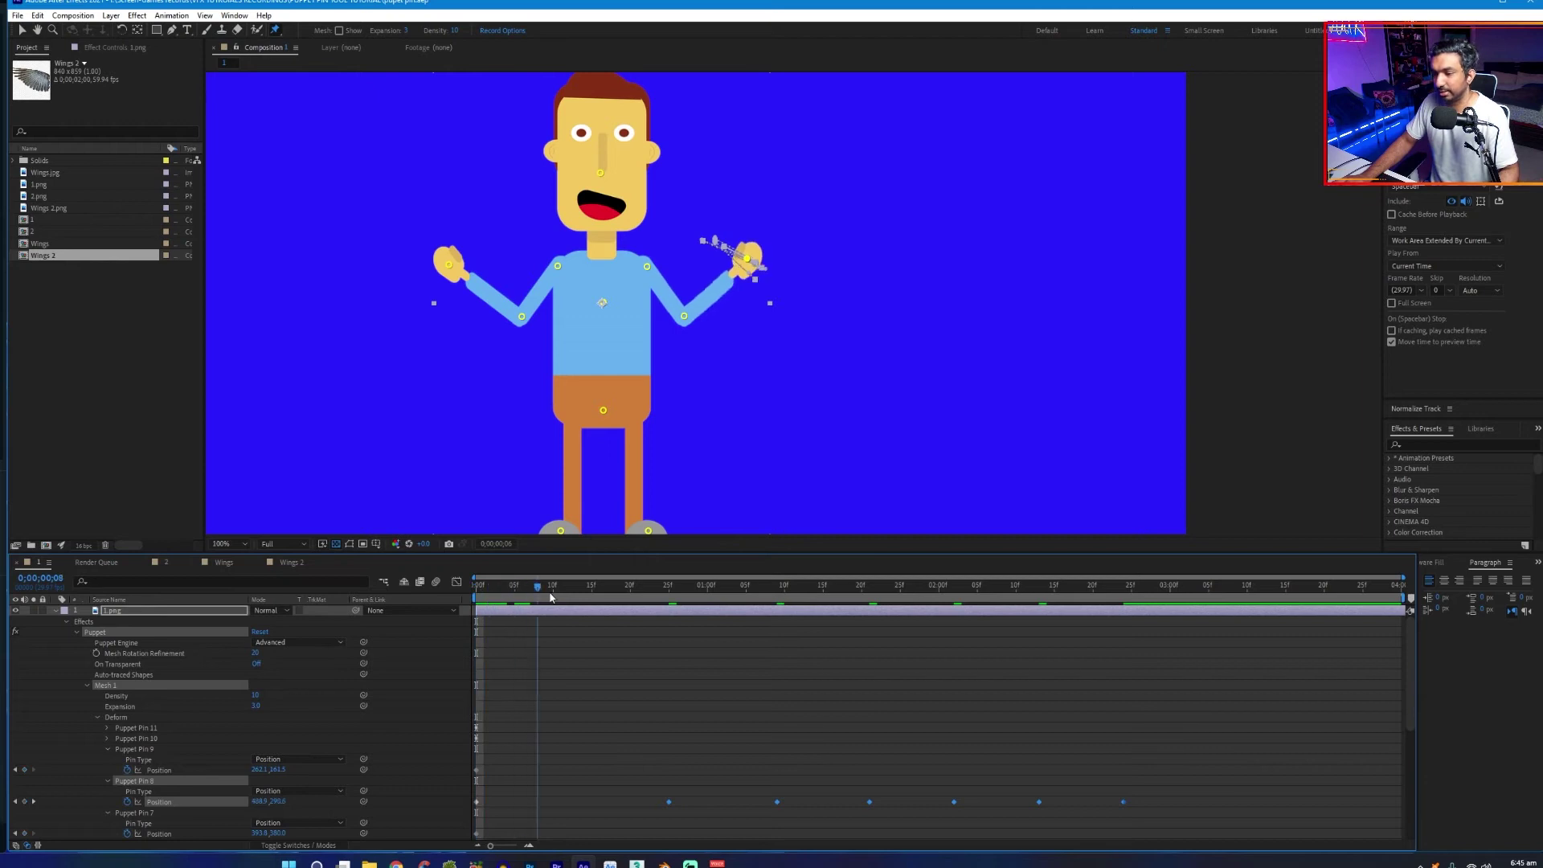
left_click_drag(602, 178, 617, 175)
left_click_drag(551, 591, 631, 587)
left_click_drag(617, 177, 591, 179)
key("space")
left_click_drag(596, 178, 626, 235)
left_click(784, 588)
left_click_drag(617, 221, 571, 215)
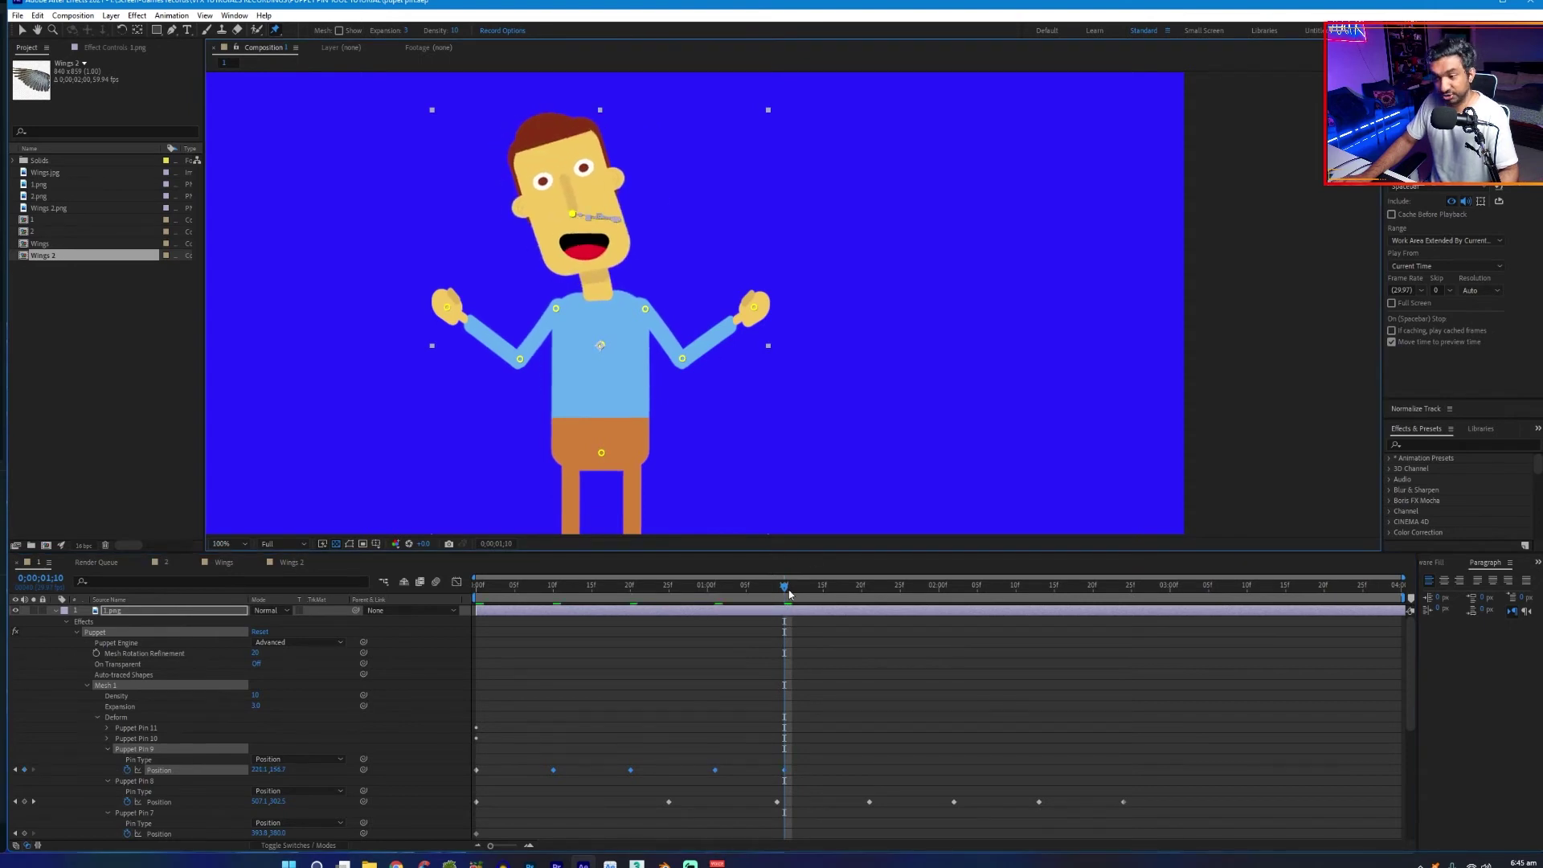
Add head pin keyframes tilting the head right at 0;00;01;19 and back toward the centre at 0;00;02;00
left_click_drag(786, 592, 853, 587)
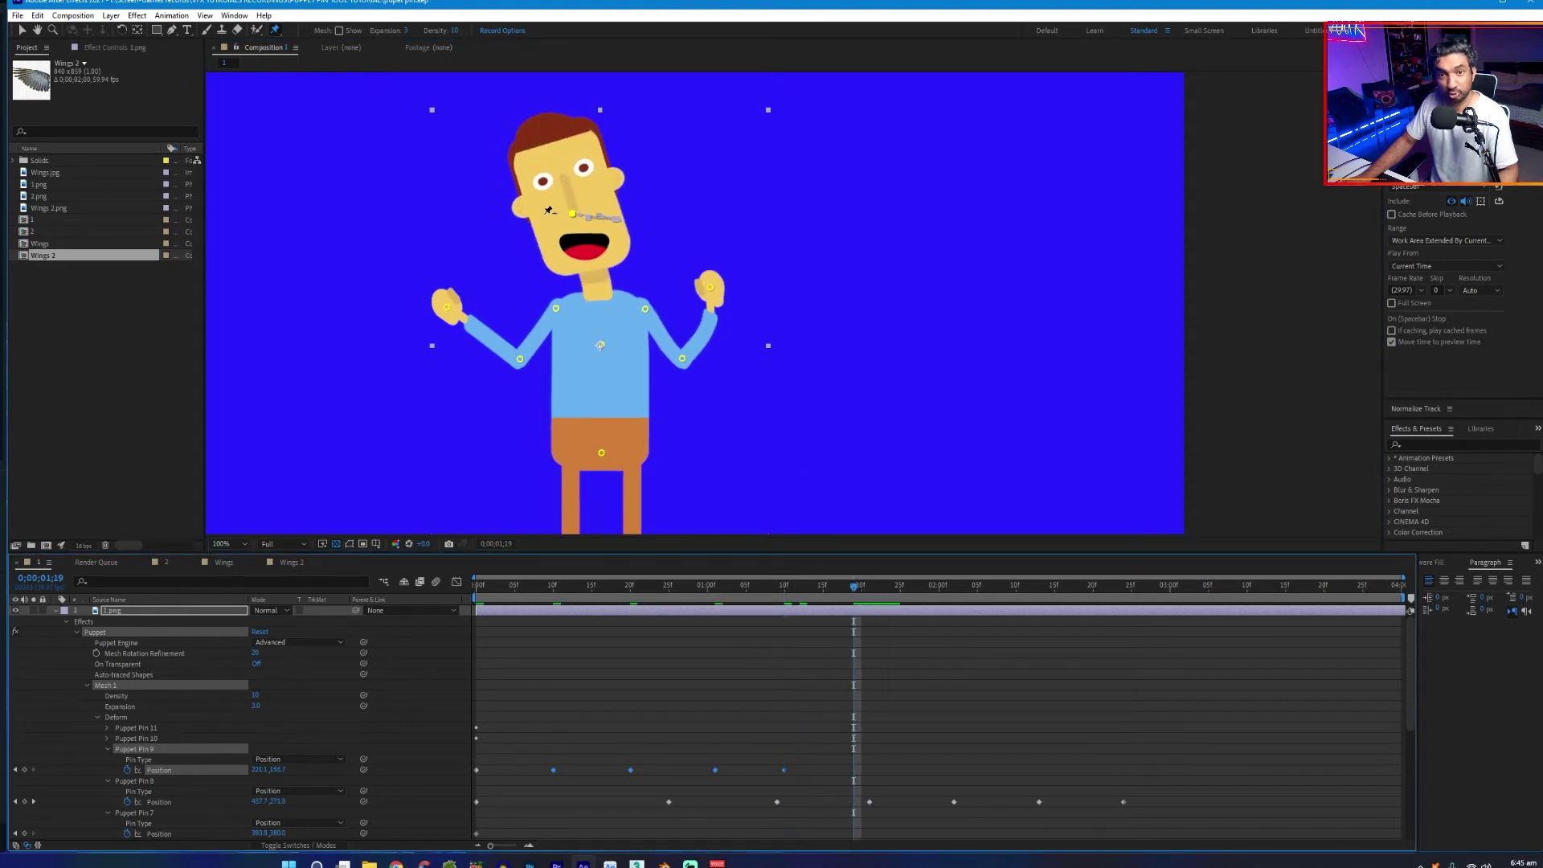
left_click_drag(580, 224, 631, 226)
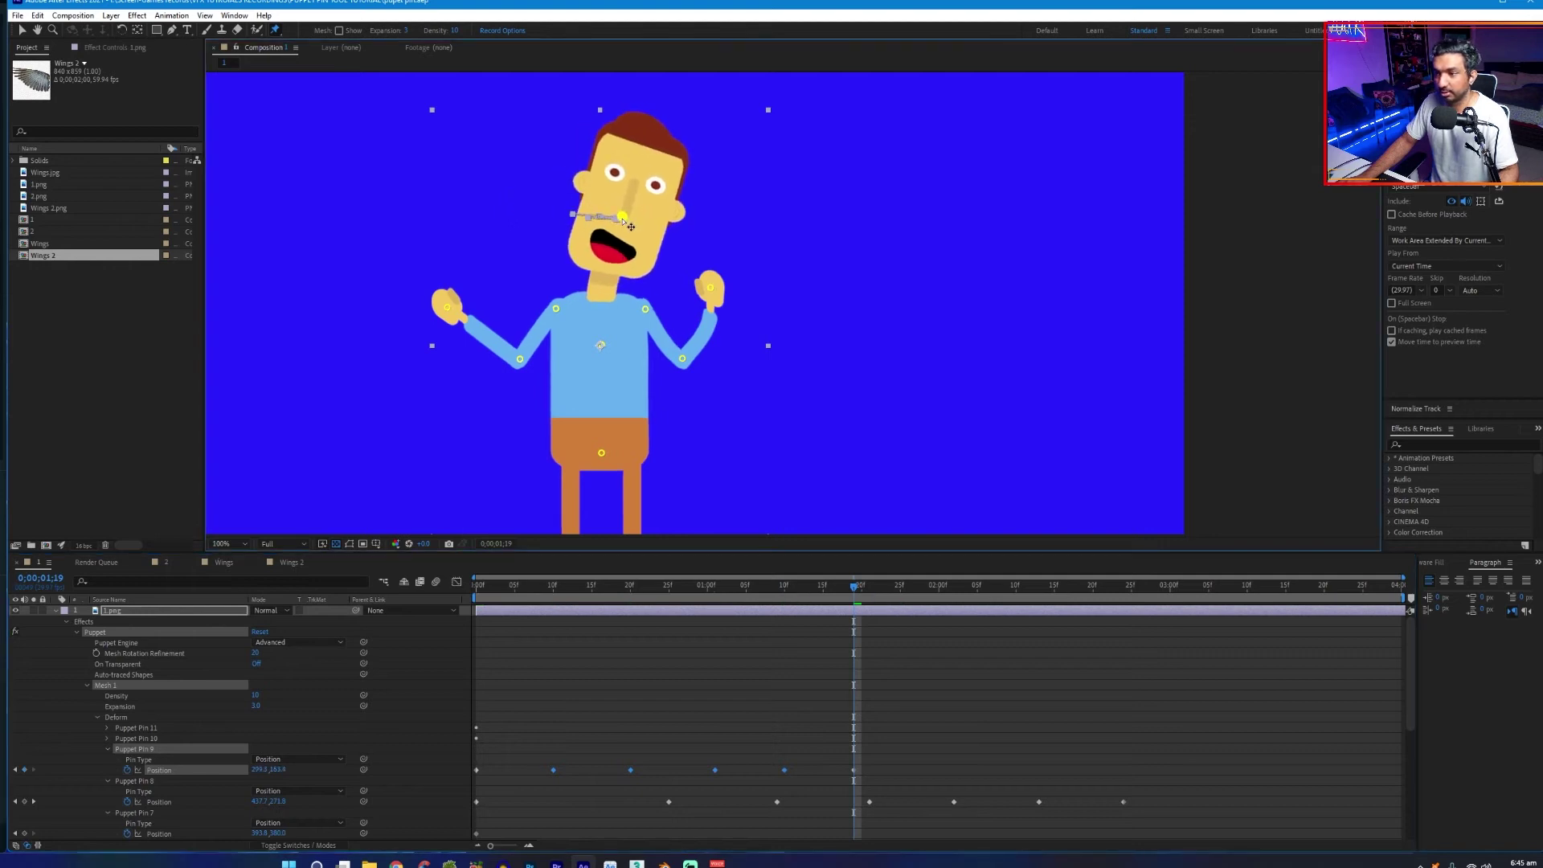
key("space")
key("space")
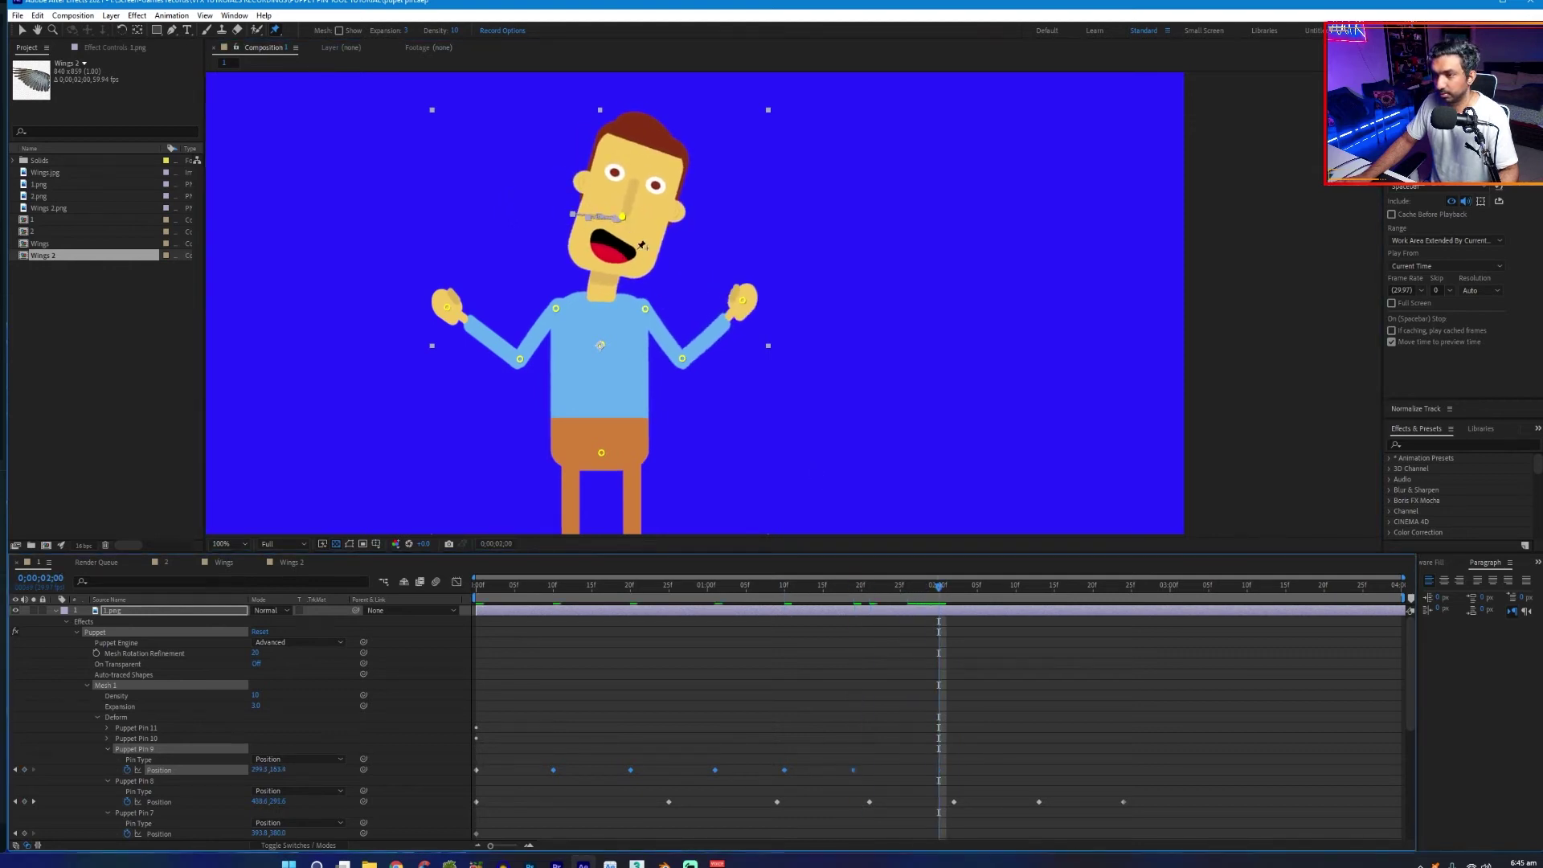
left_click_drag(628, 226, 595, 222)
Extend the head tilt with keyframes to the right at 0;00;02;12, left at 0;00;02;20 and right at 0;00;02;28
key("Page_Down")
left_click_drag(977, 594, 1031, 594)
left_click_drag(593, 224, 613, 221)
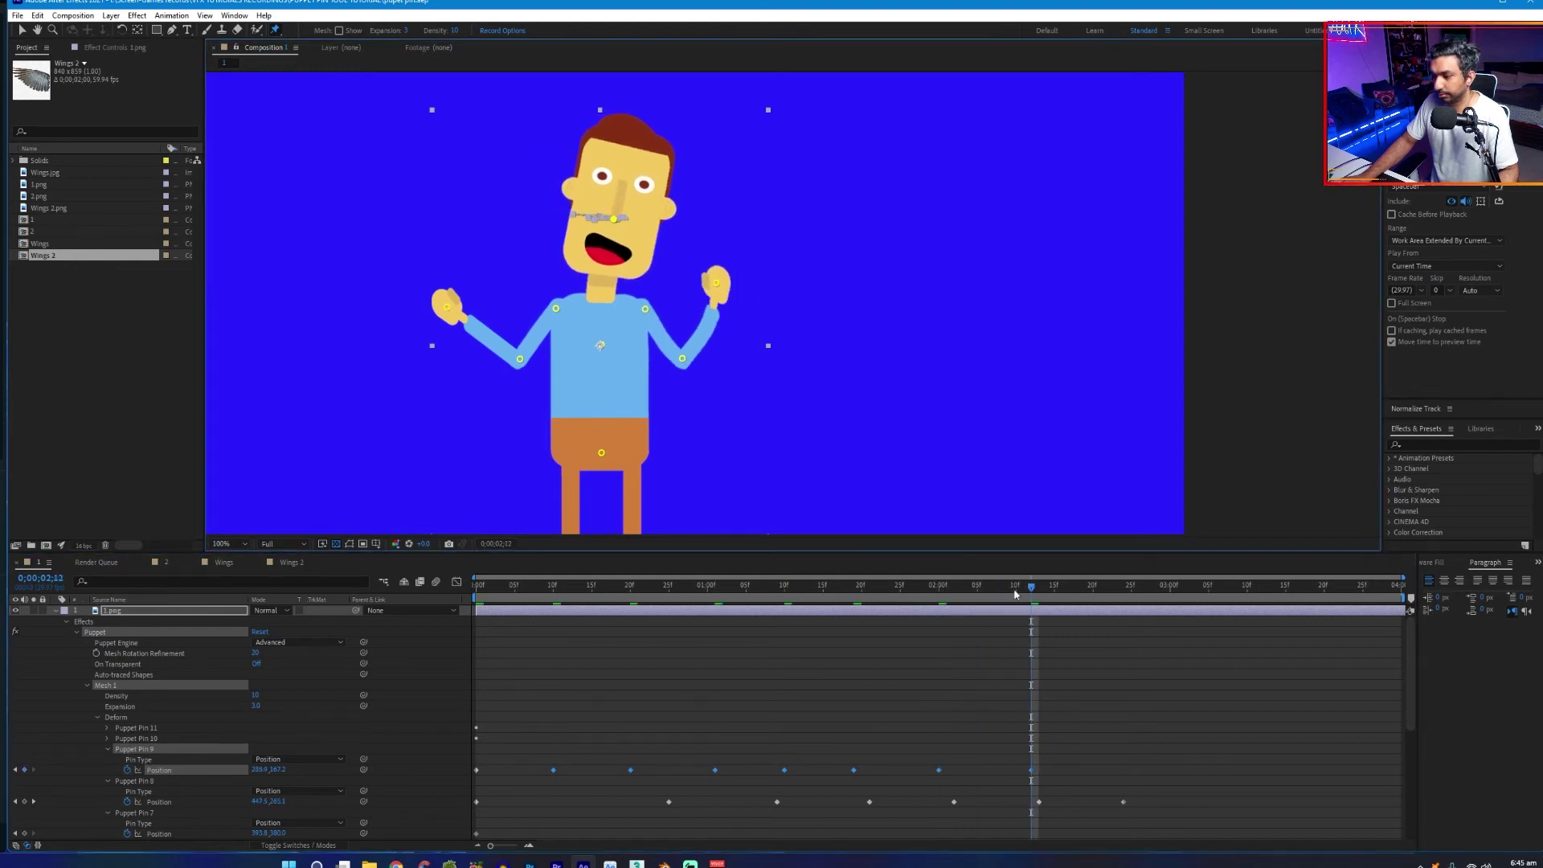
left_click_drag(1015, 594, 1093, 594)
left_click_drag(615, 229, 576, 229)
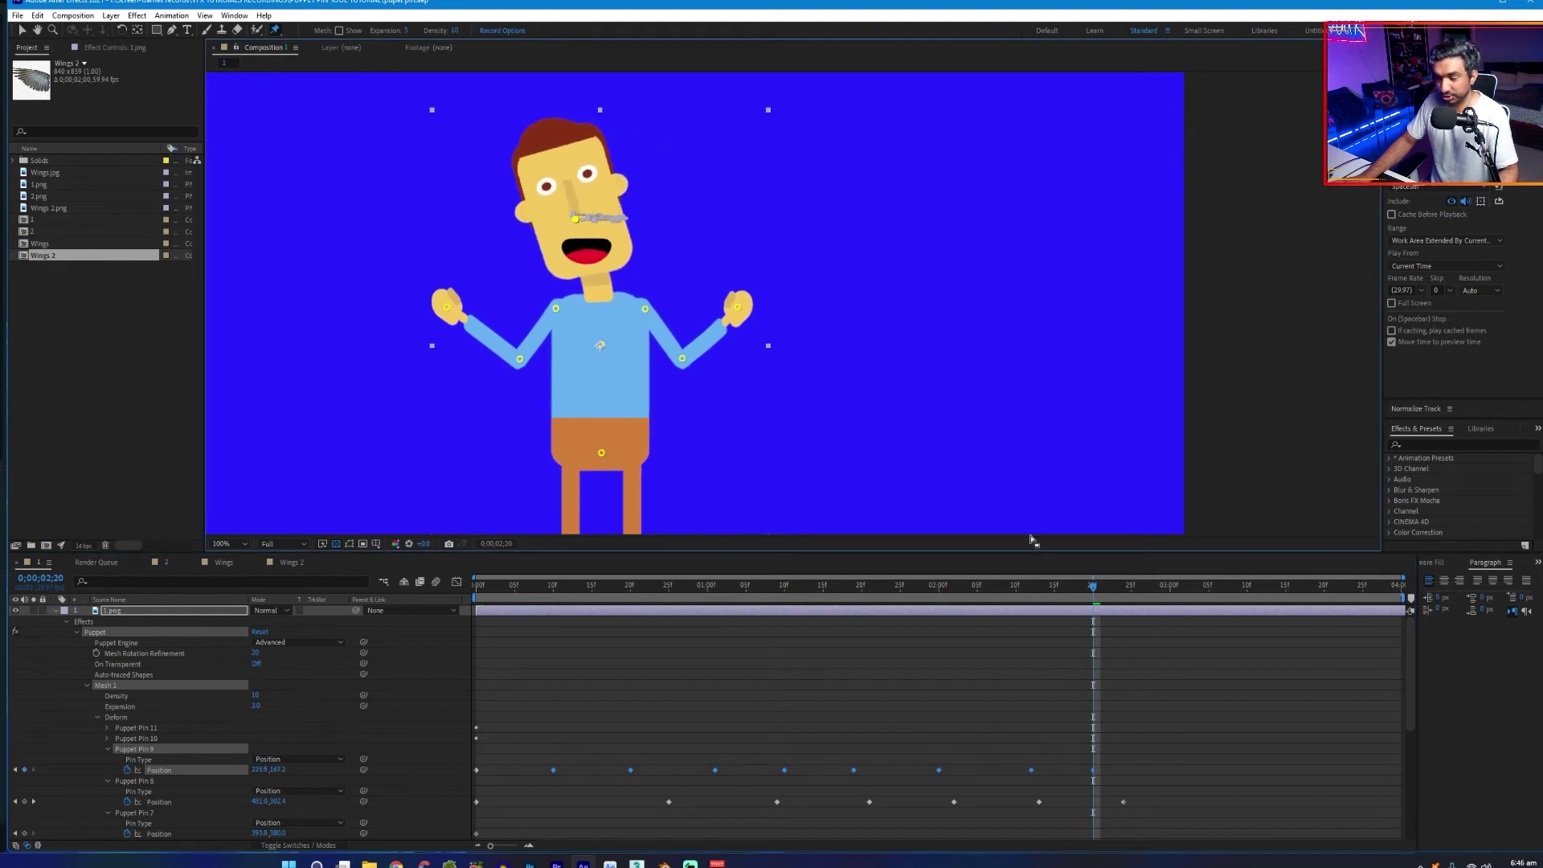
left_click_drag(1102, 600, 1155, 595)
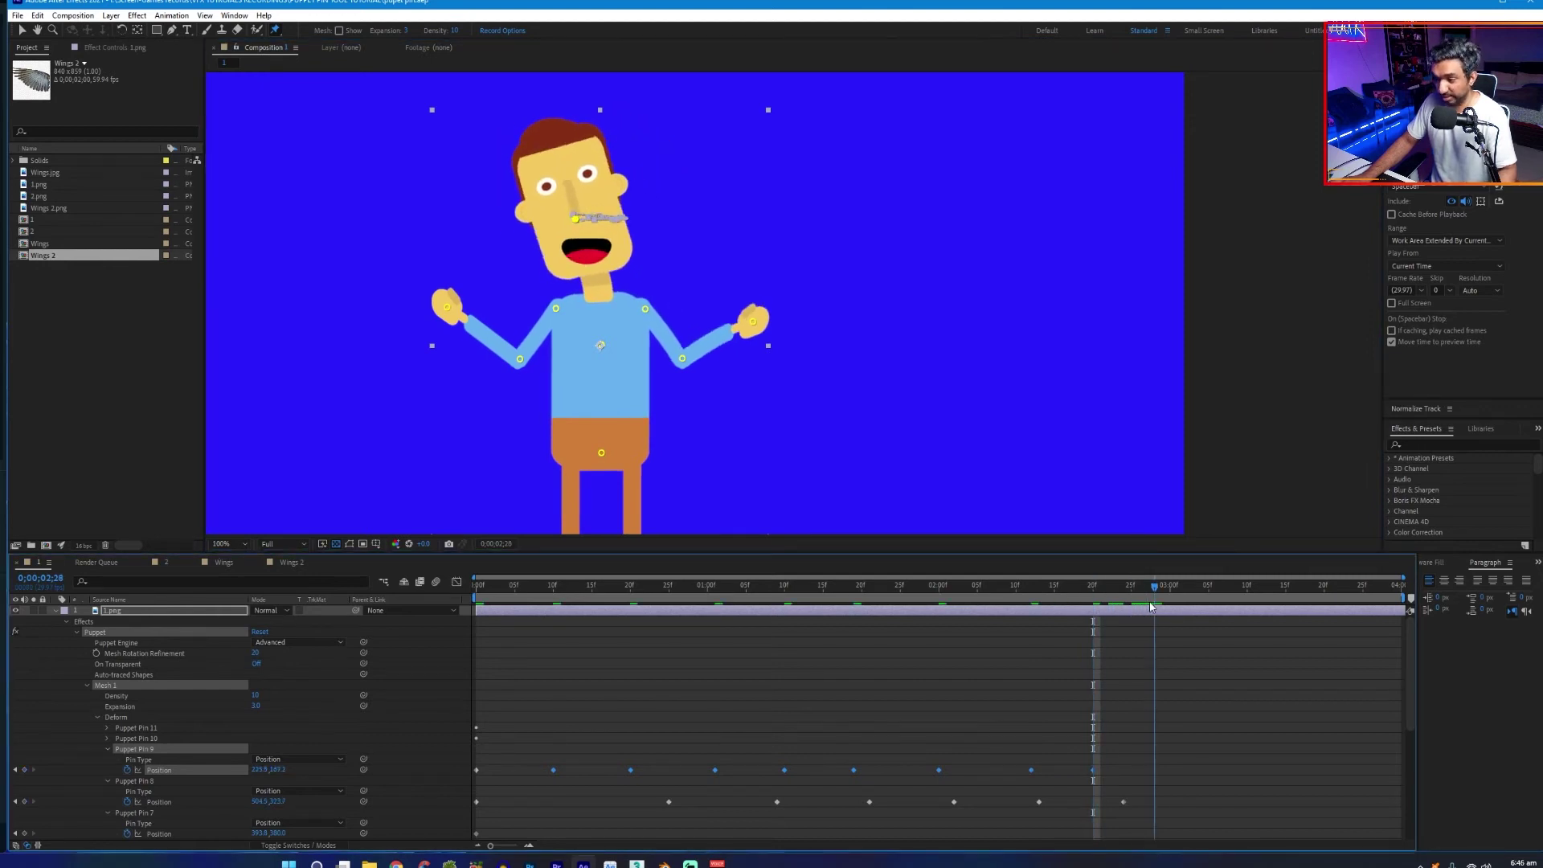
left_click_drag(579, 222, 619, 224)
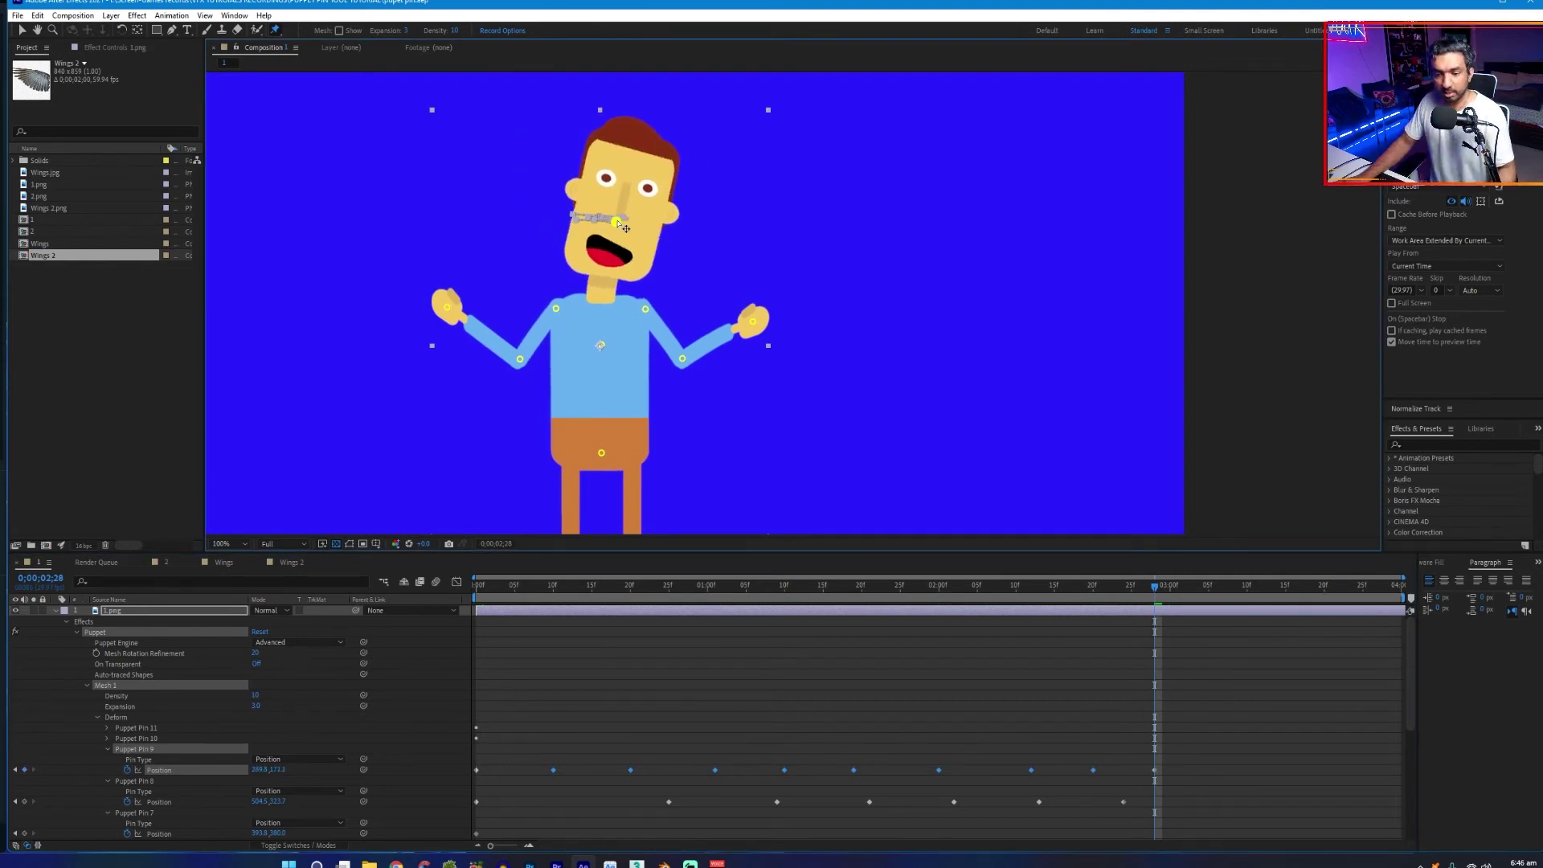
At 0;00;03;00, tilt the head left, lower the left-side hand slightly, and nudge the left-side elbow and shoulder pins
left_click_drag(1160, 590, 1170, 587)
left_click_drag(611, 218, 577, 217)
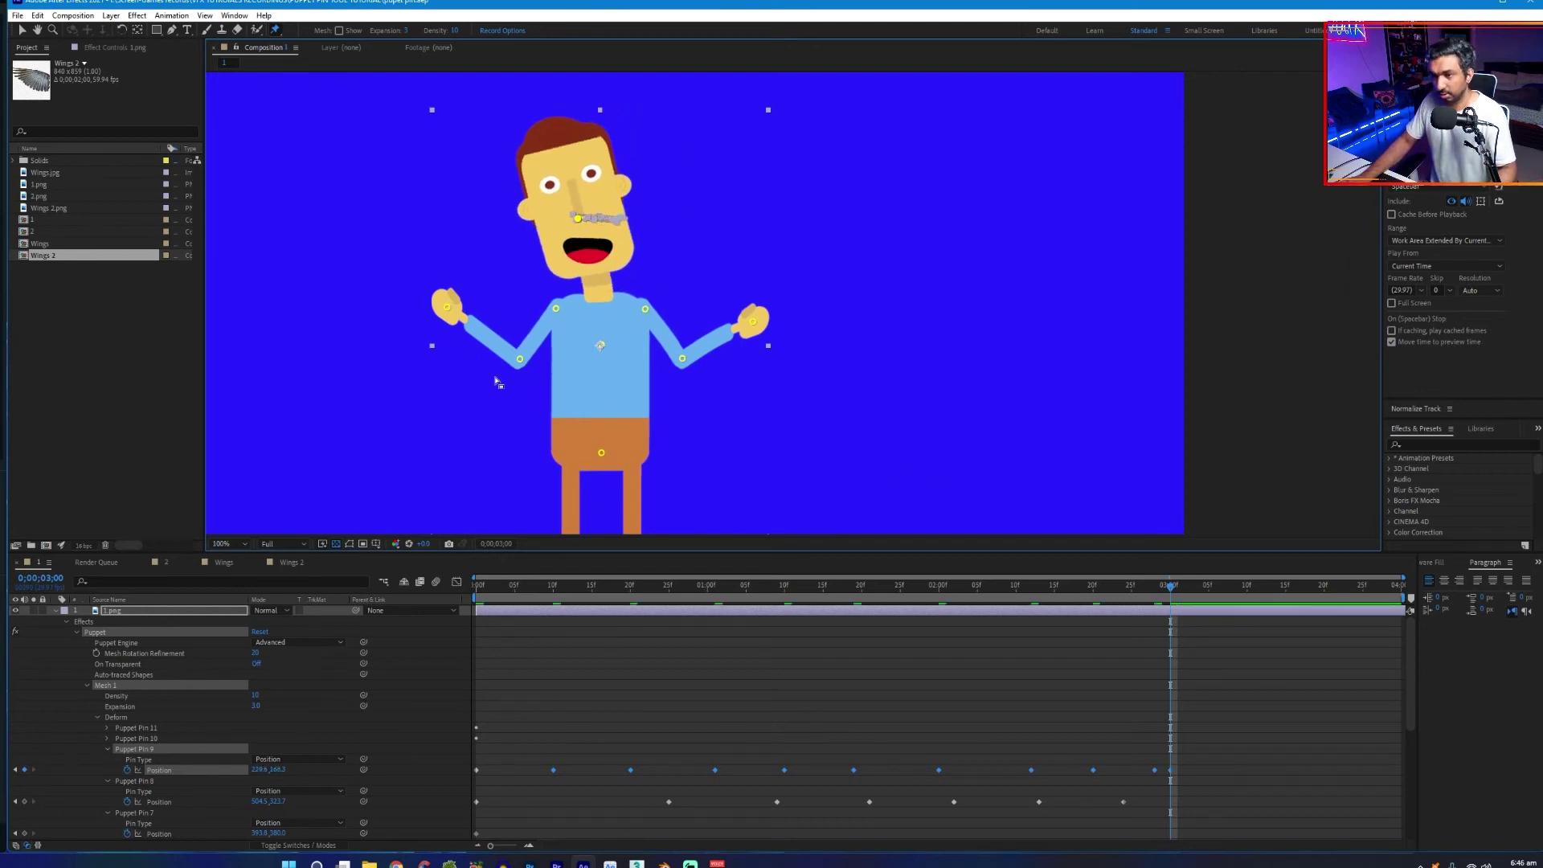
left_click_drag(450, 316, 524, 359)
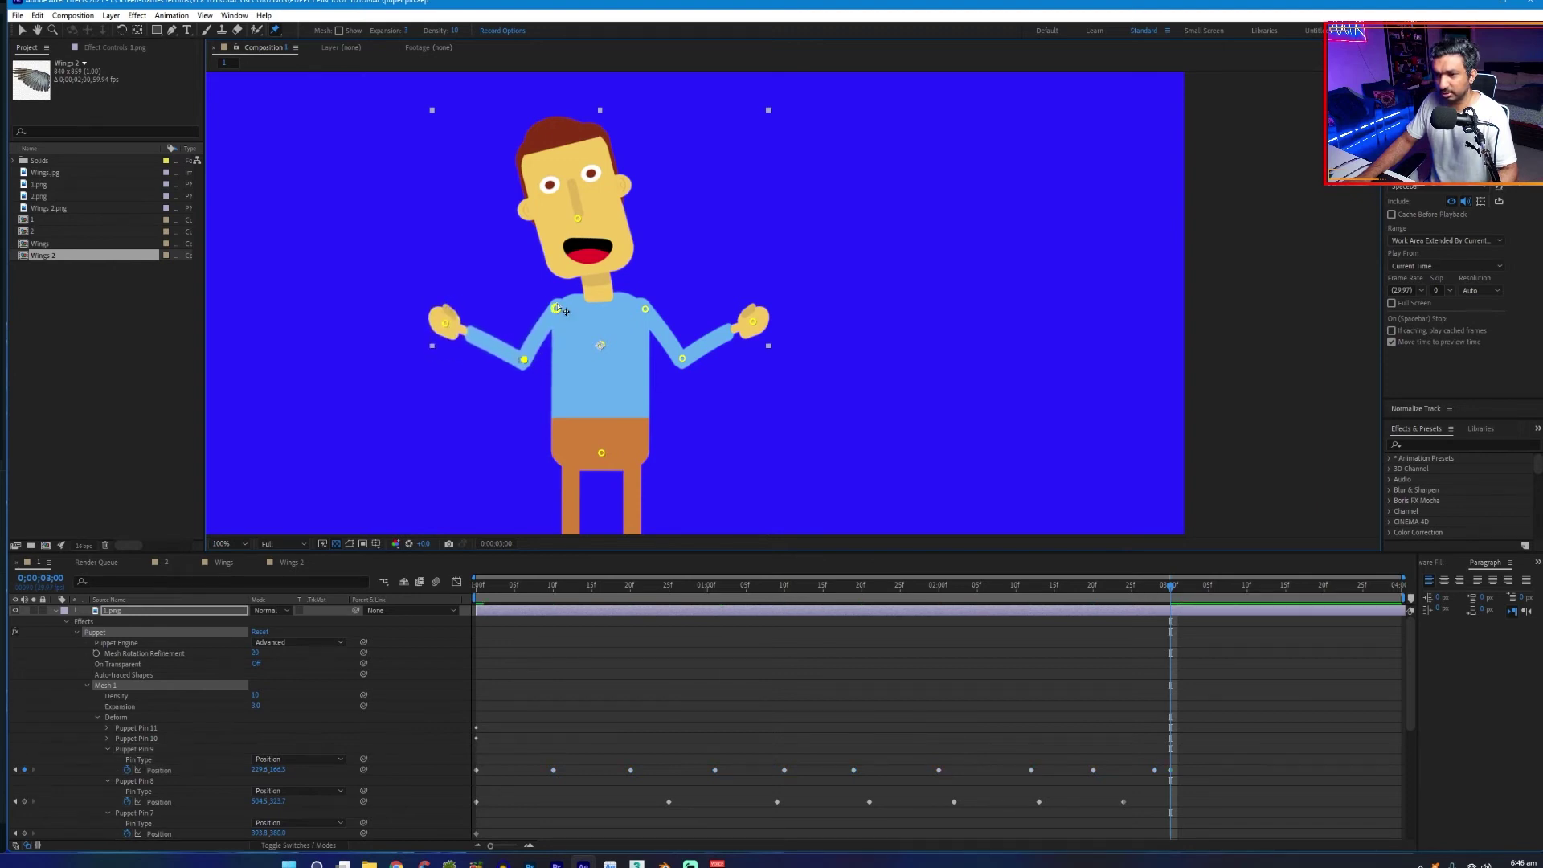
left_click_drag(561, 304, 553, 305)
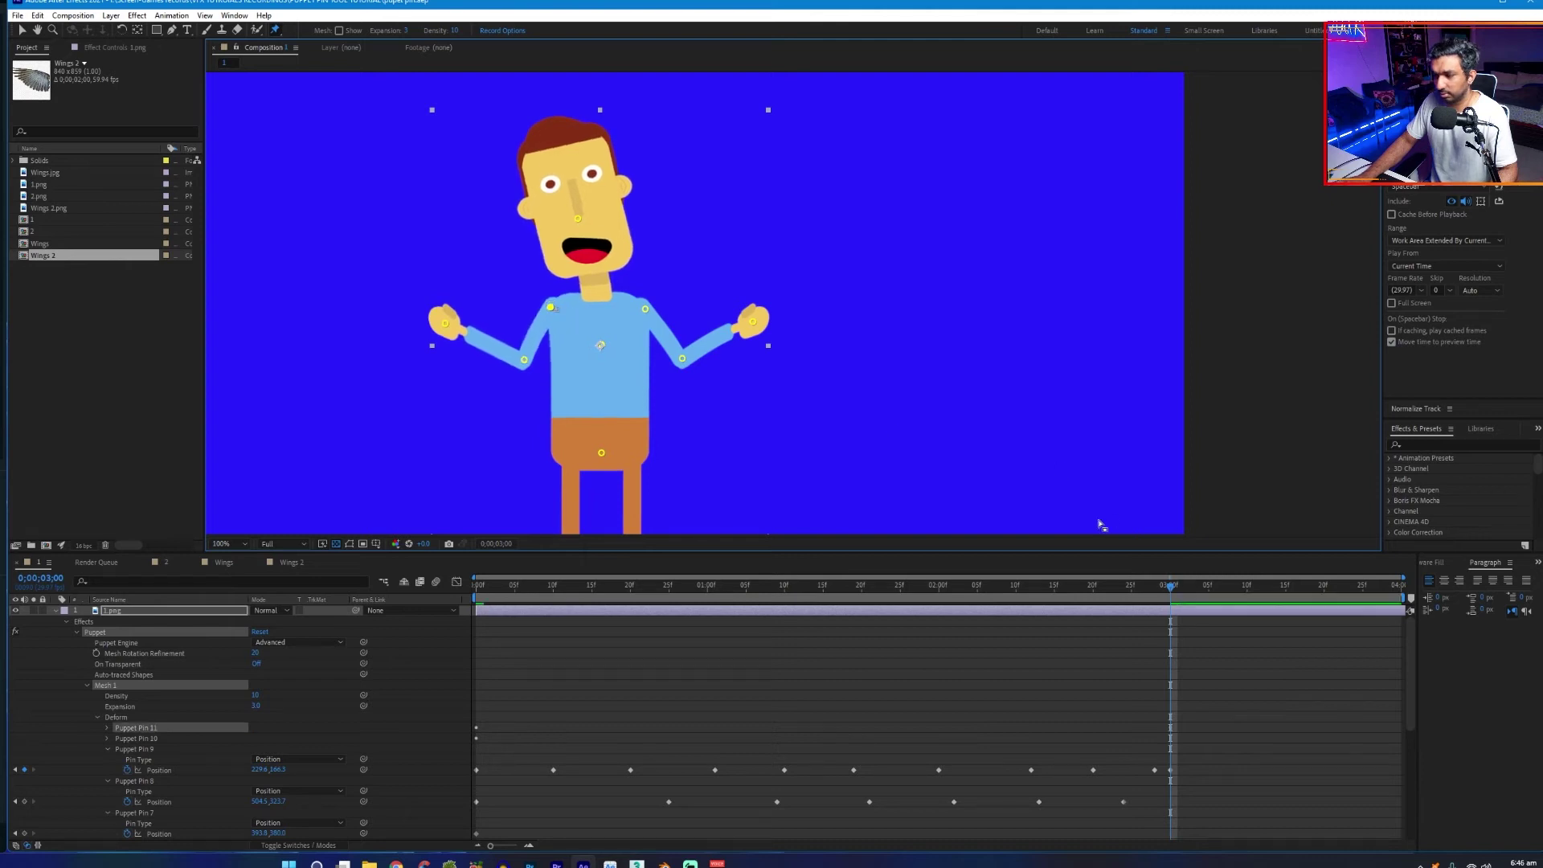
End the work area at 0;00;03;00 and preview the character animation from the first frame
key("n")
left_click_drag(1171, 589, 303, 607)
scroll(515, 396, "down", 1)
key("space")
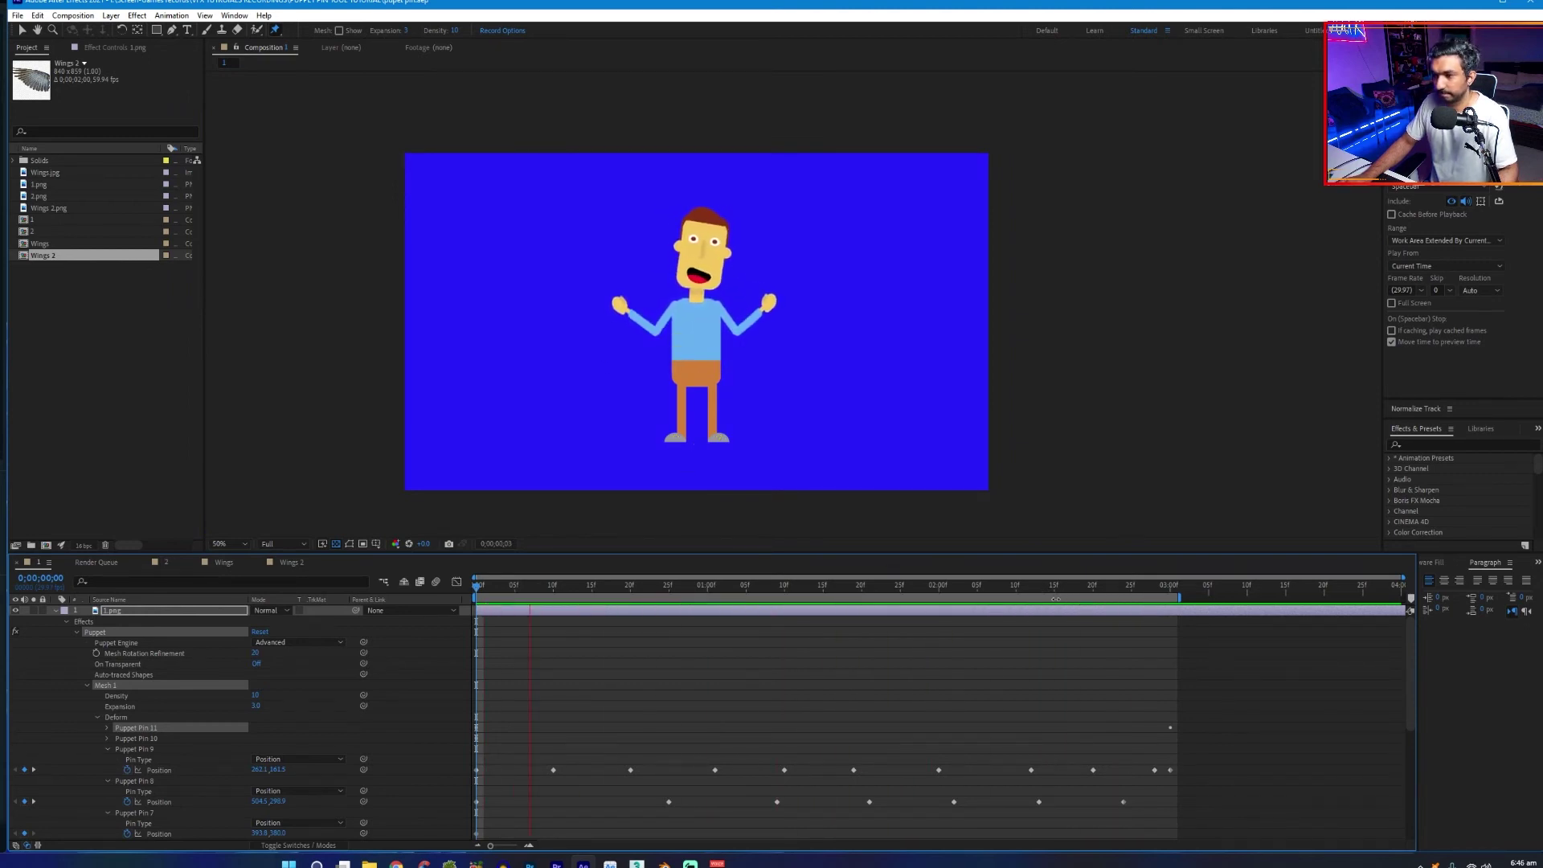
Delete the head pin's position keyframe at 0;00;02;28 and preview the animation again
left_click(1155, 770)
key("Delete")
key("space")
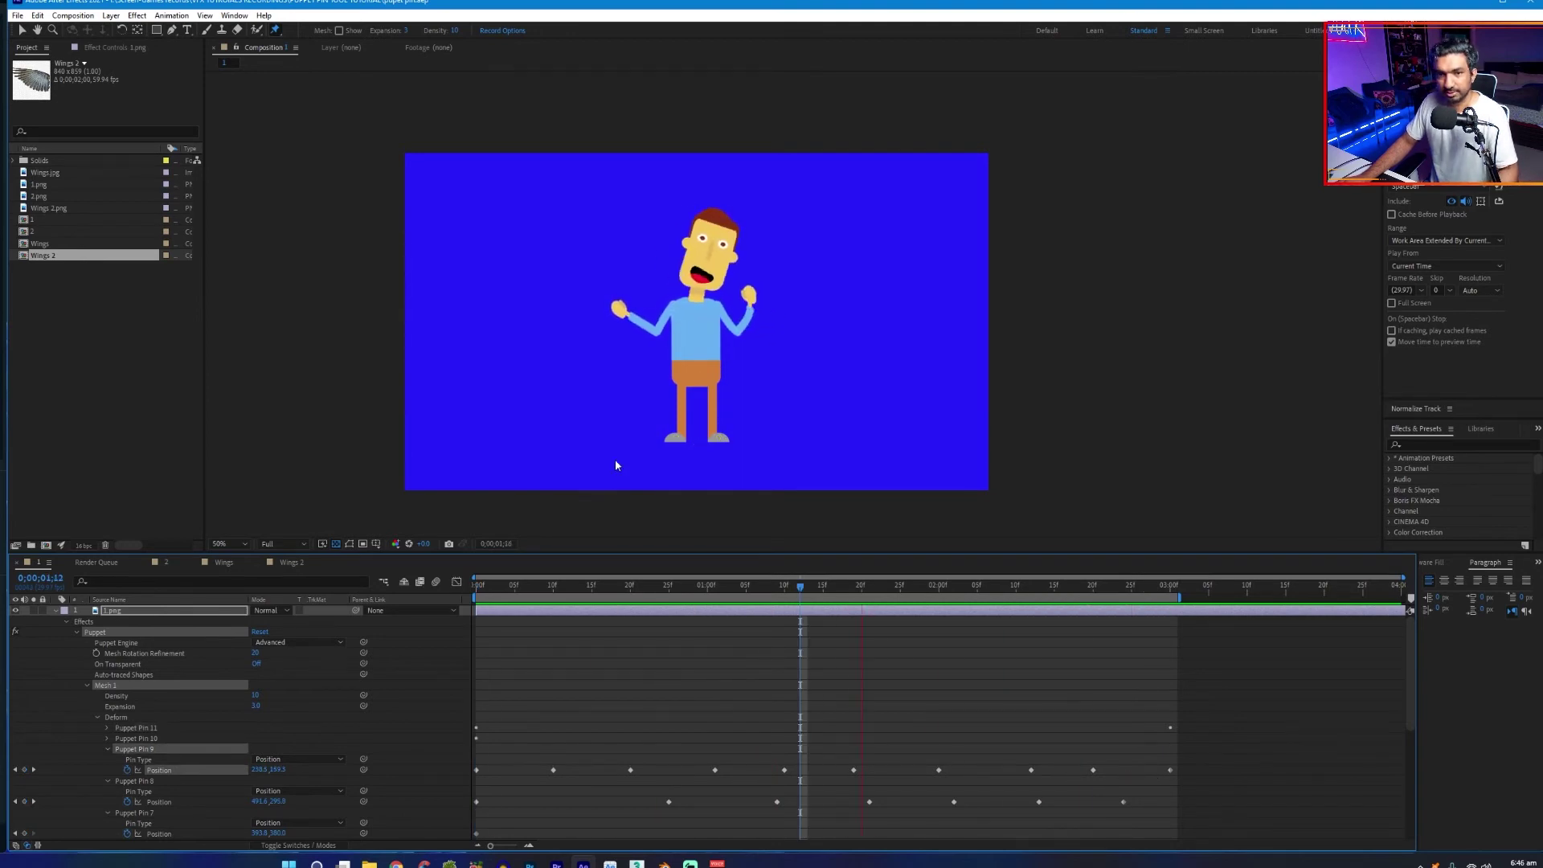
key("space")
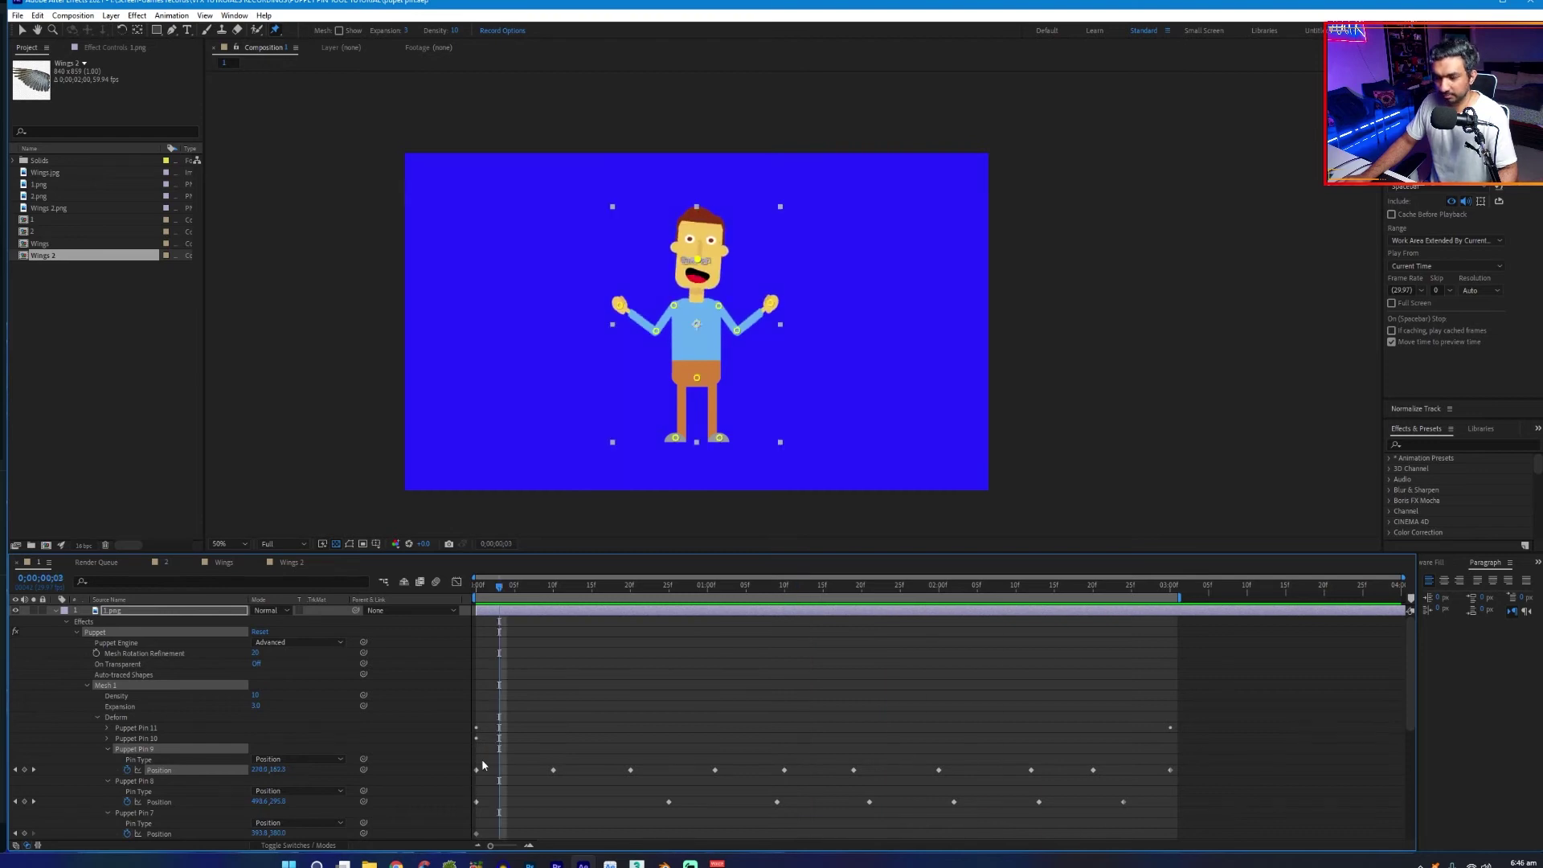
Delete the head pin's in-between position keyframes, keeping only those at the start, 0;00;01;10 and 0;00;03;00
left_click_drag(522, 761, 1094, 779)
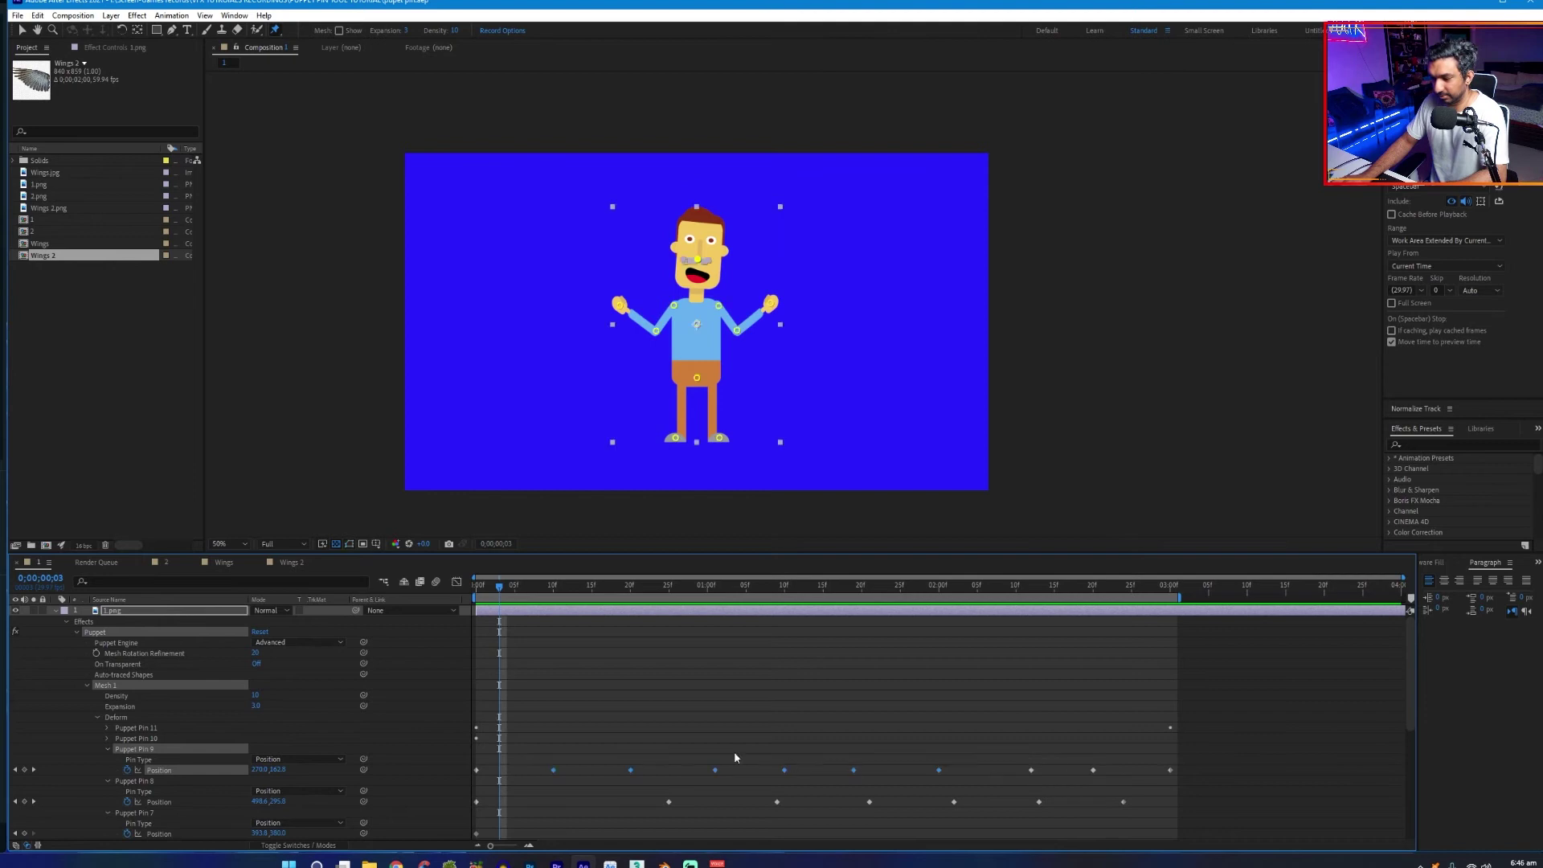
left_click_drag(798, 760, 585, 775)
key("Delete")
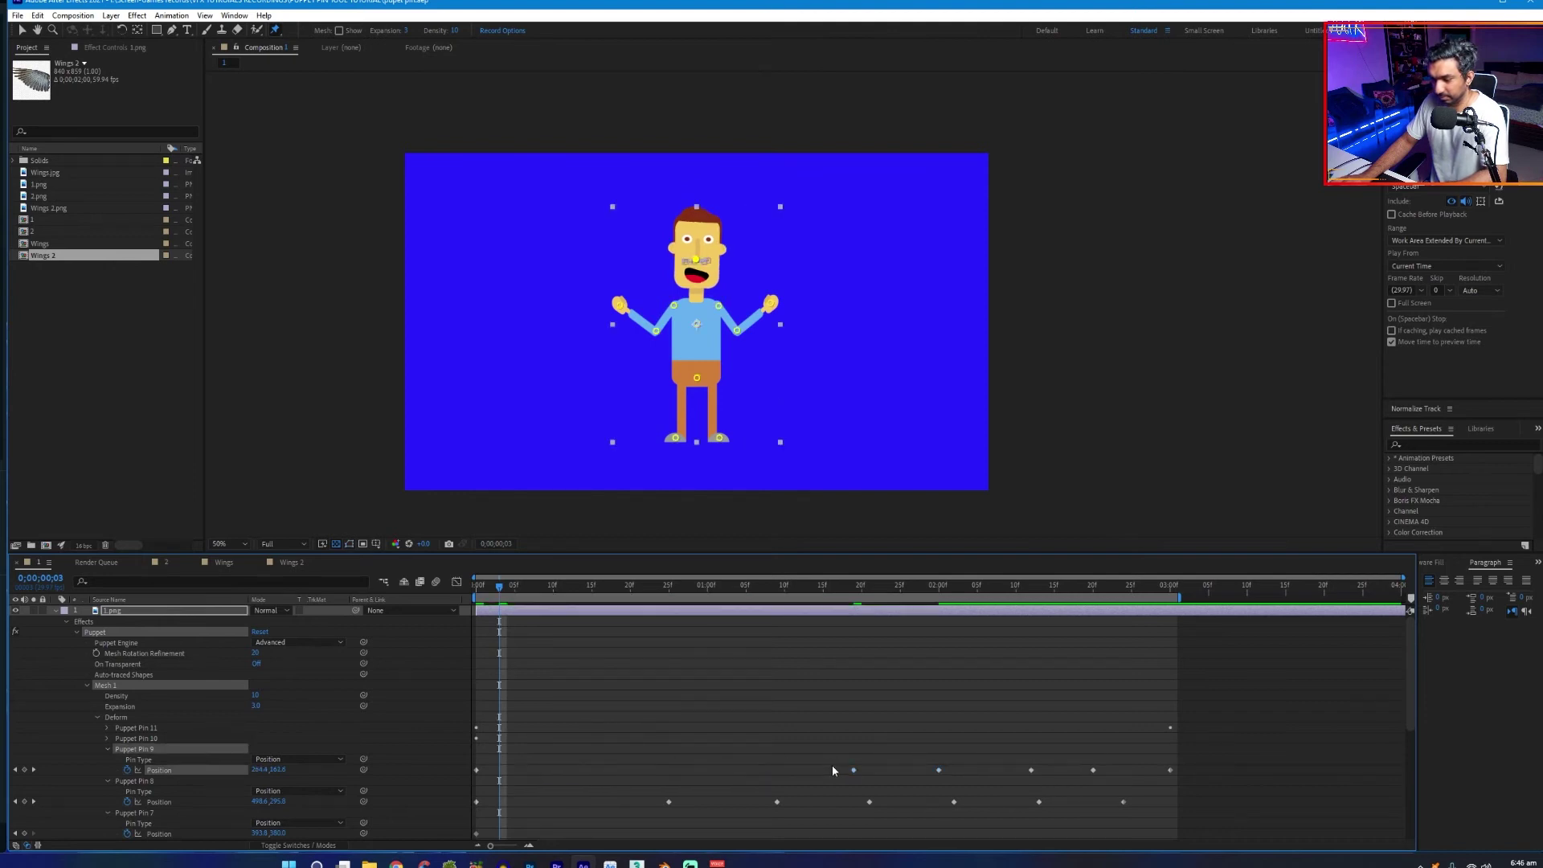
key("ctrl+z")
left_click_drag(753, 762, 538, 778)
key("Delete")
left_click(846, 770)
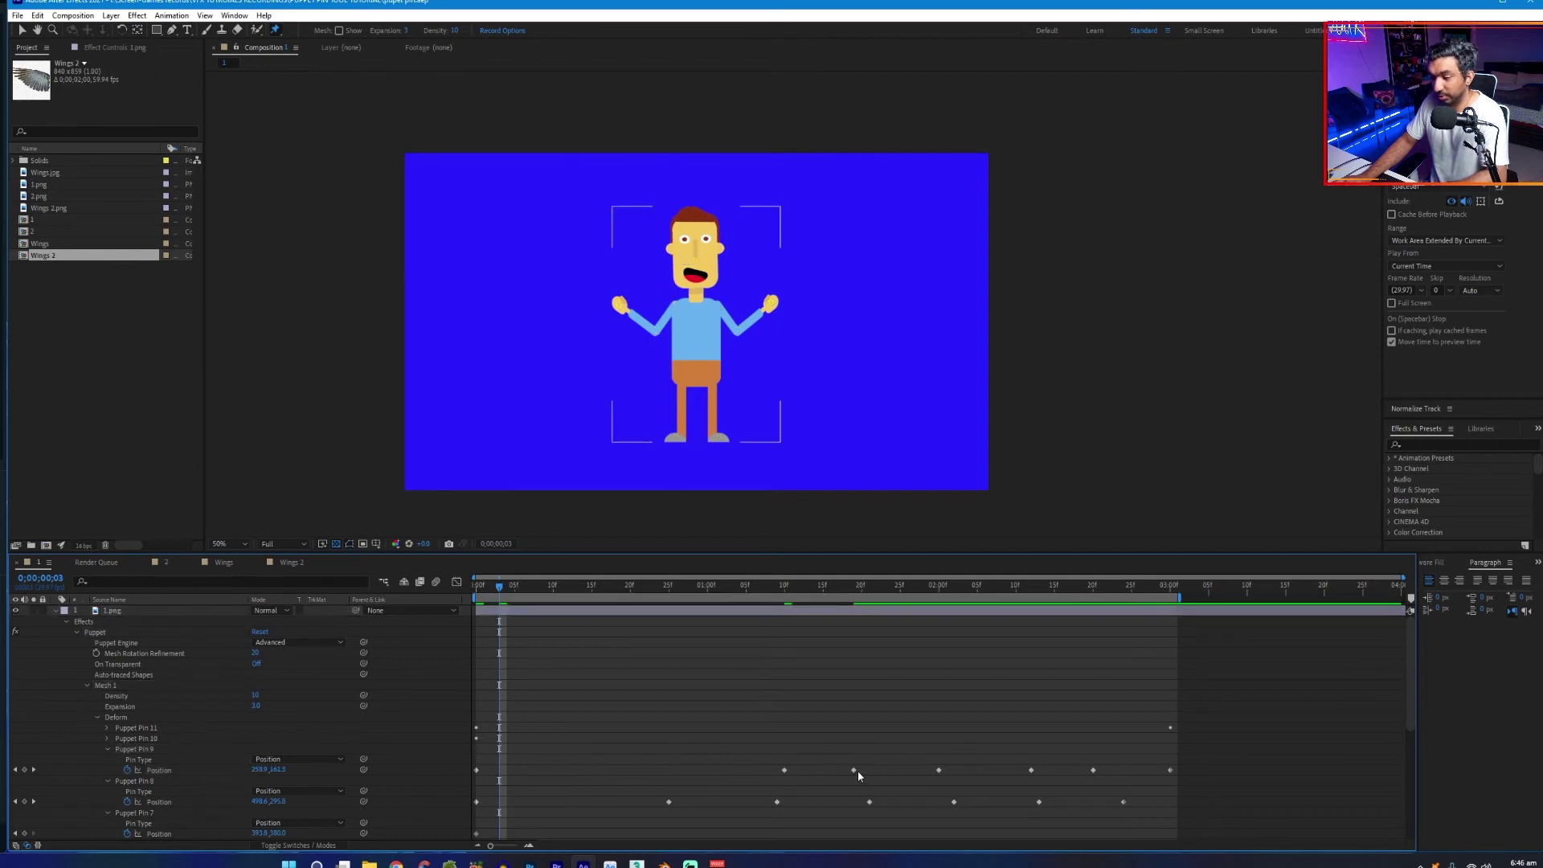
left_click_drag(839, 753, 1093, 784)
key("Delete")
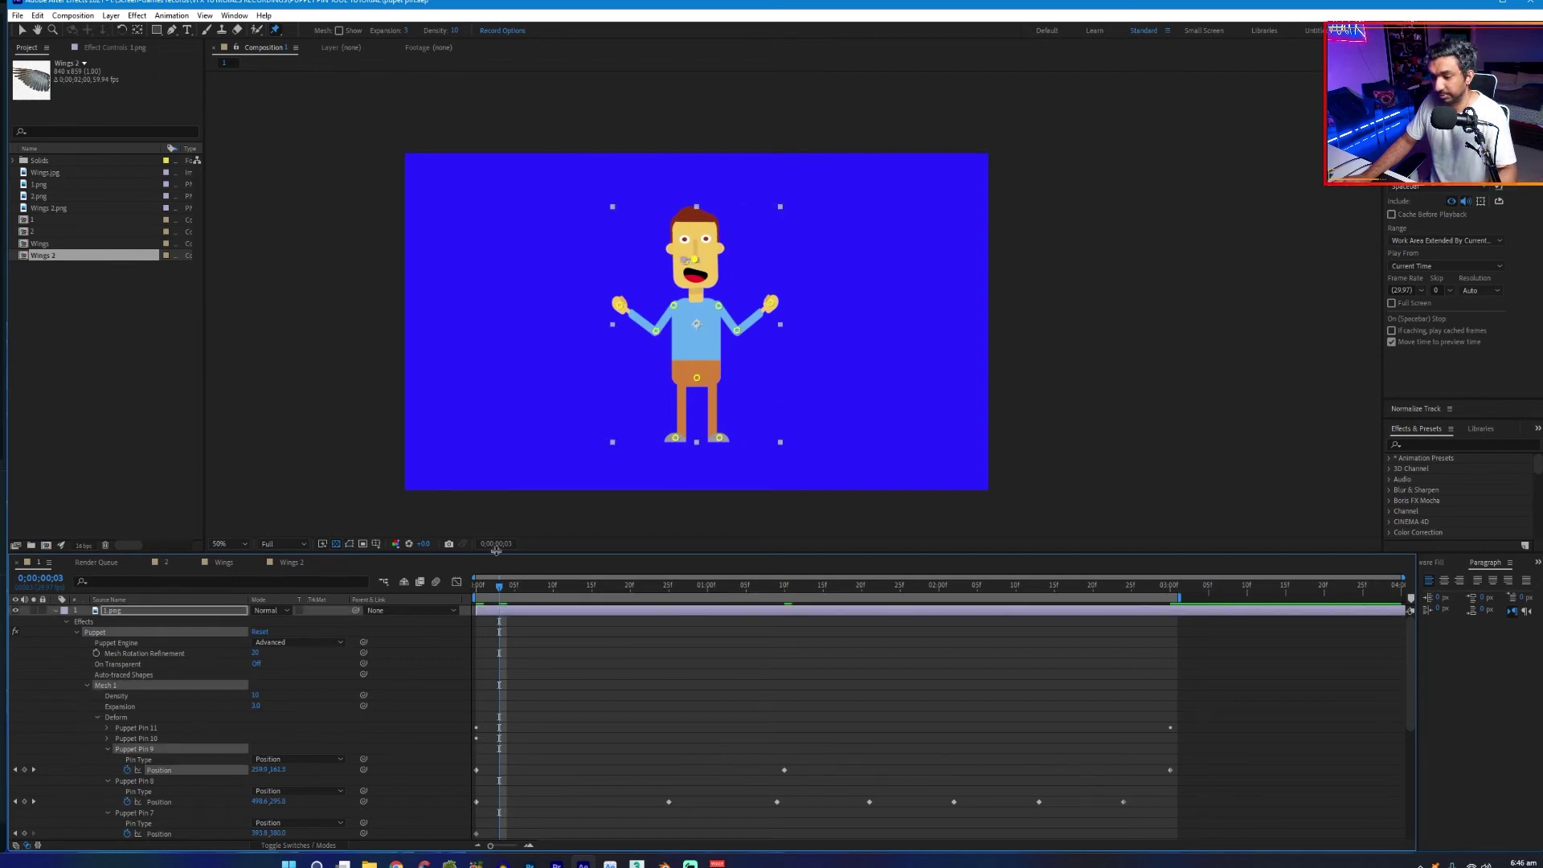
Play back the slower head tilt from the start and review the keyframes of all animated pins
left_click_drag(499, 589, 477, 589)
key("space")
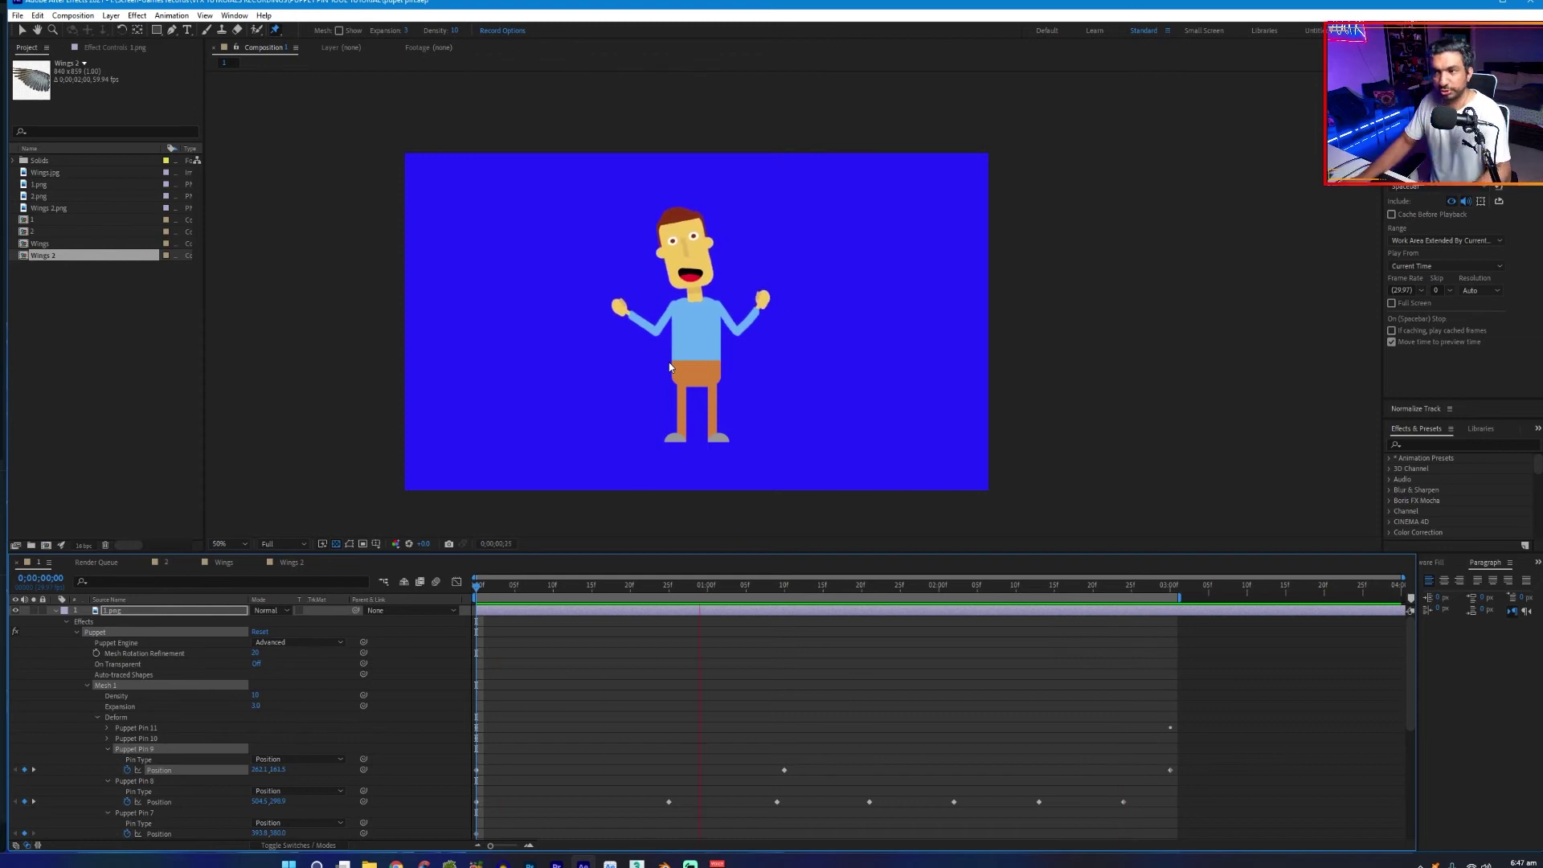
key("space")
key("period")
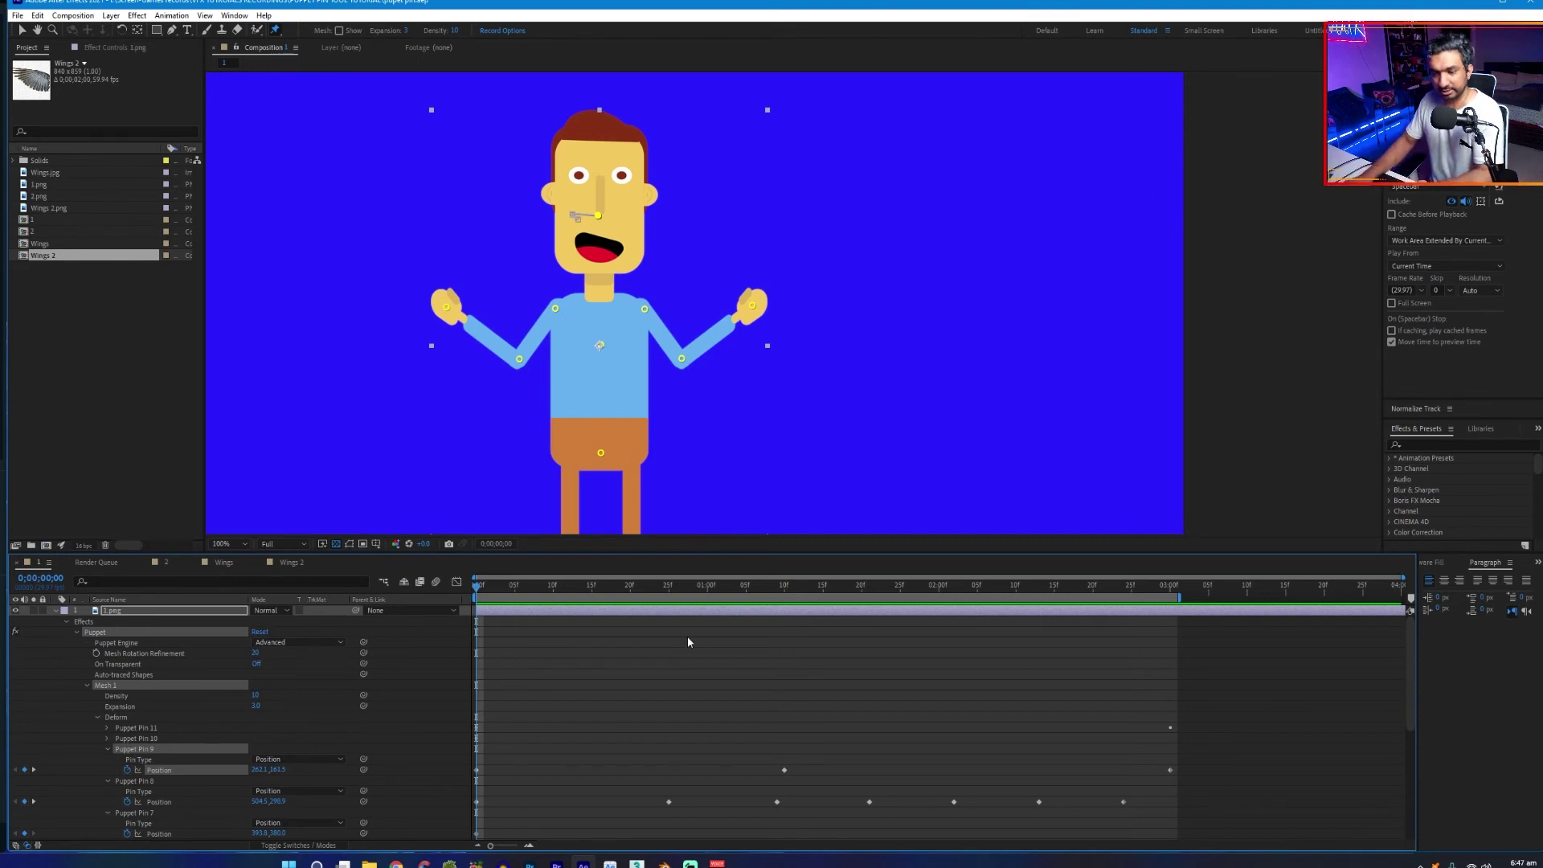
scroll(688, 642, "down", 4)
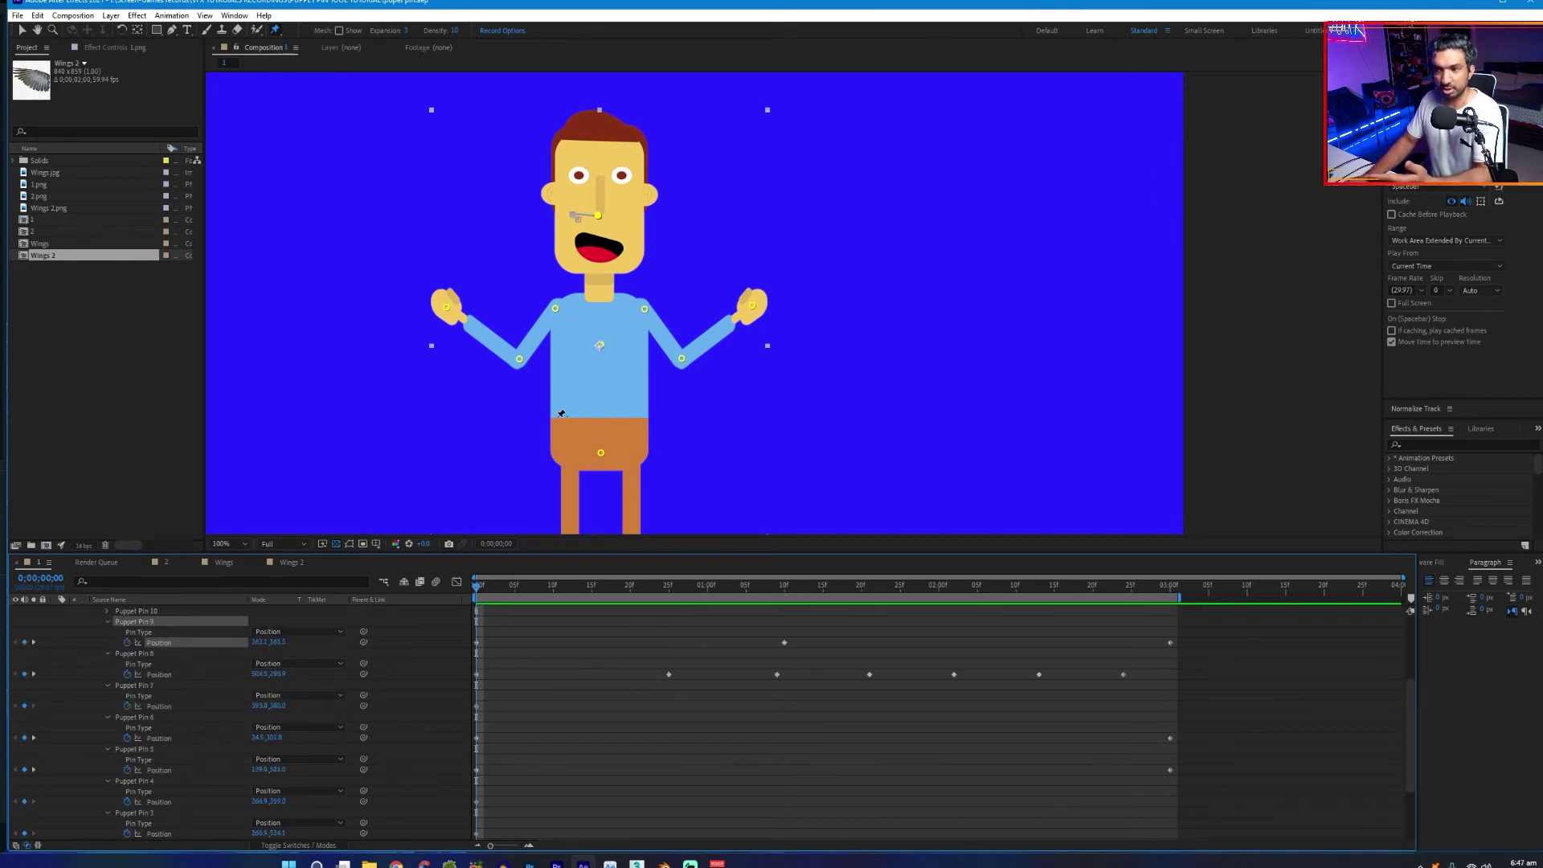
key("space")
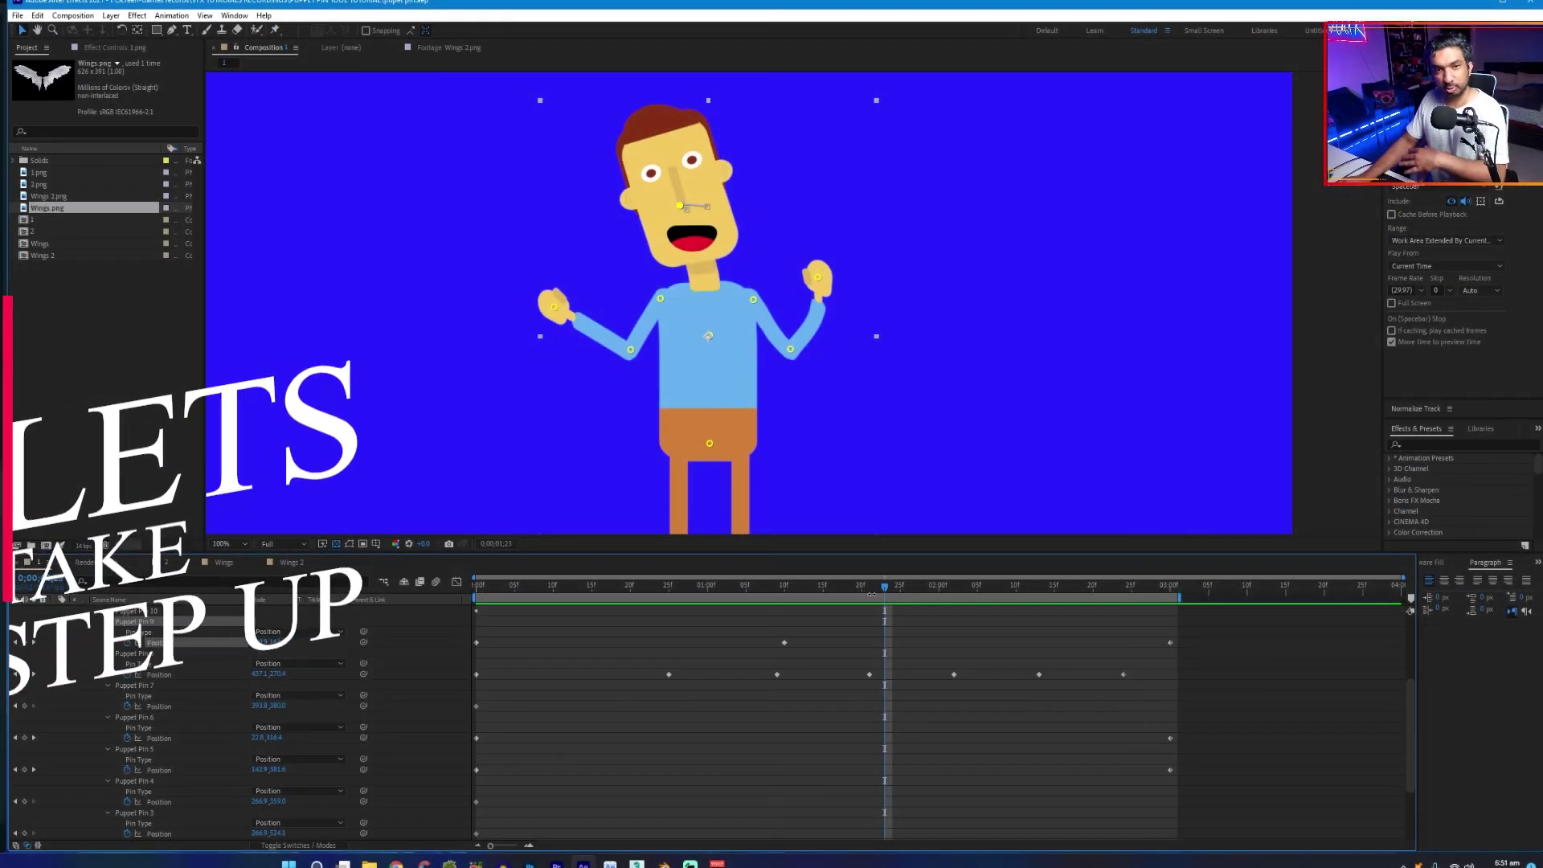
Look at the wing images in the Wings and Wings 2 compositions
left_click(223, 563)
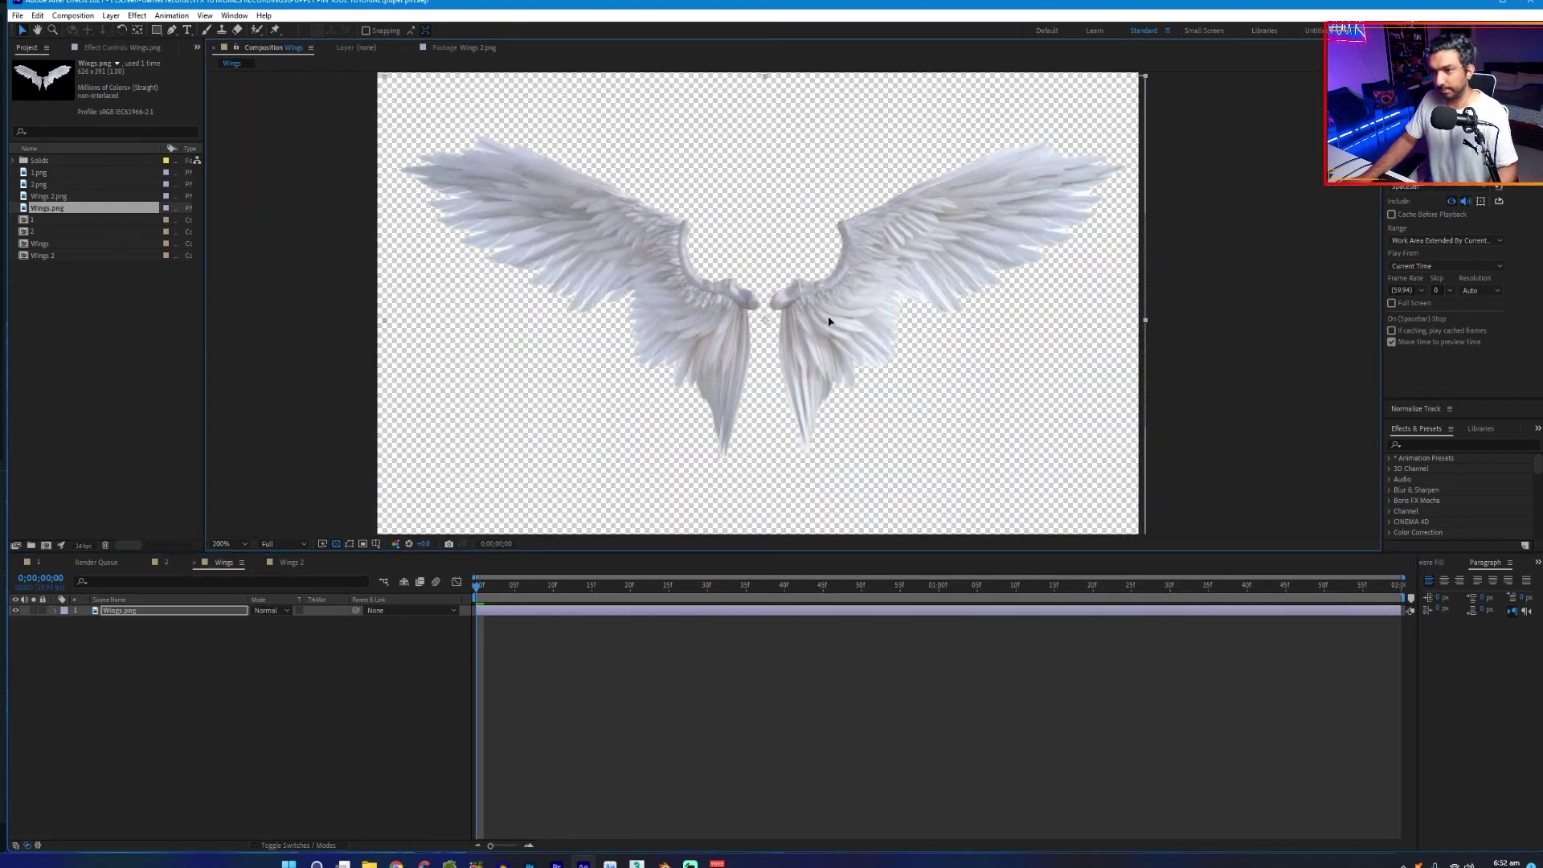
left_click(290, 563)
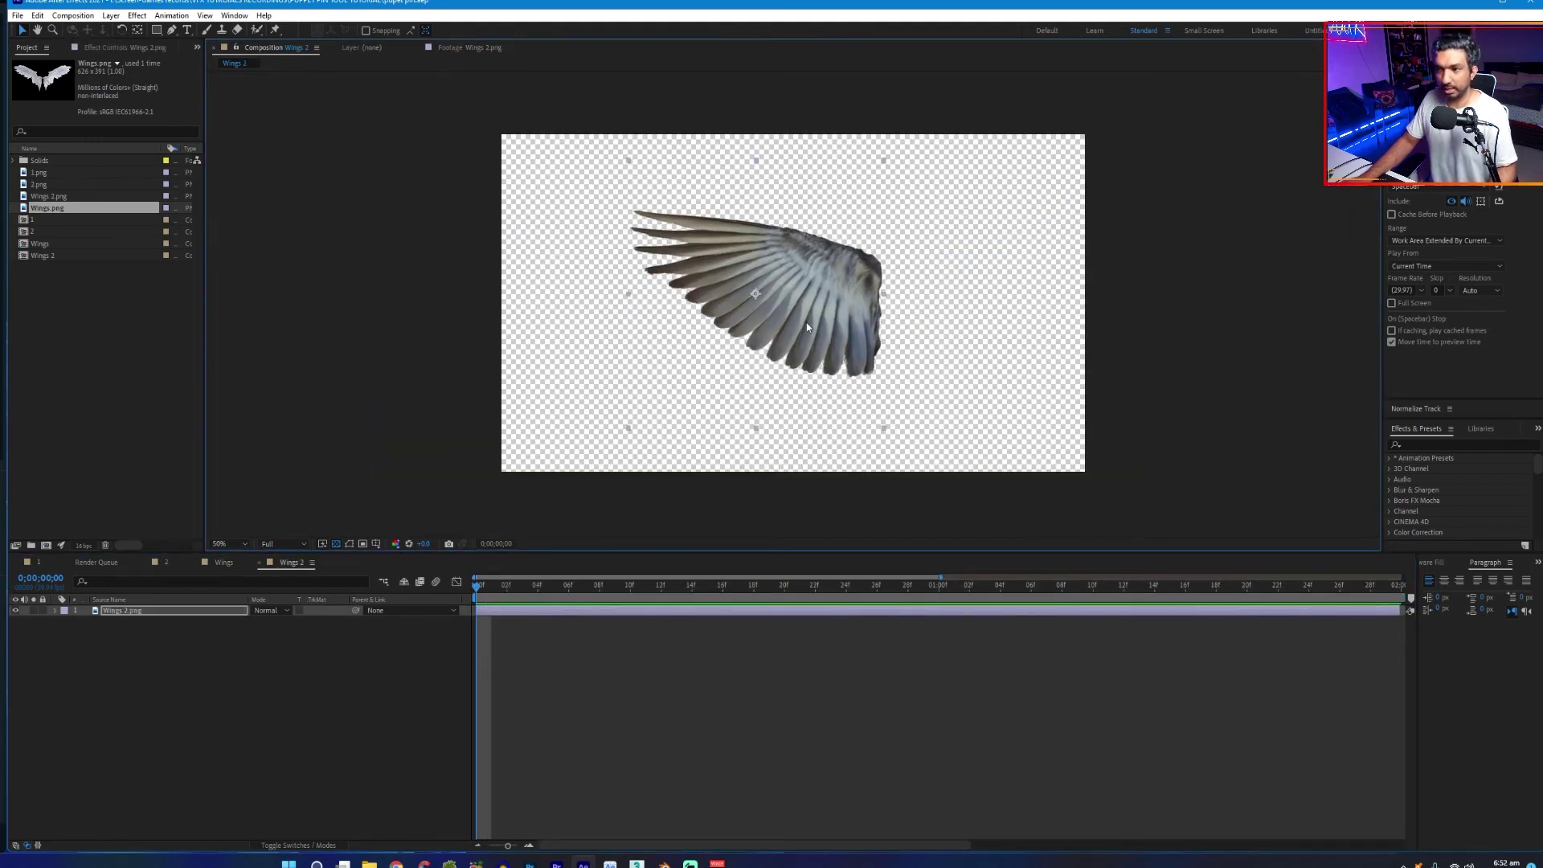
Examine the wing image up close in the Wings 2 composition
key("period")
key("period")
key("comma")
scroll(764, 345, "up", 1)
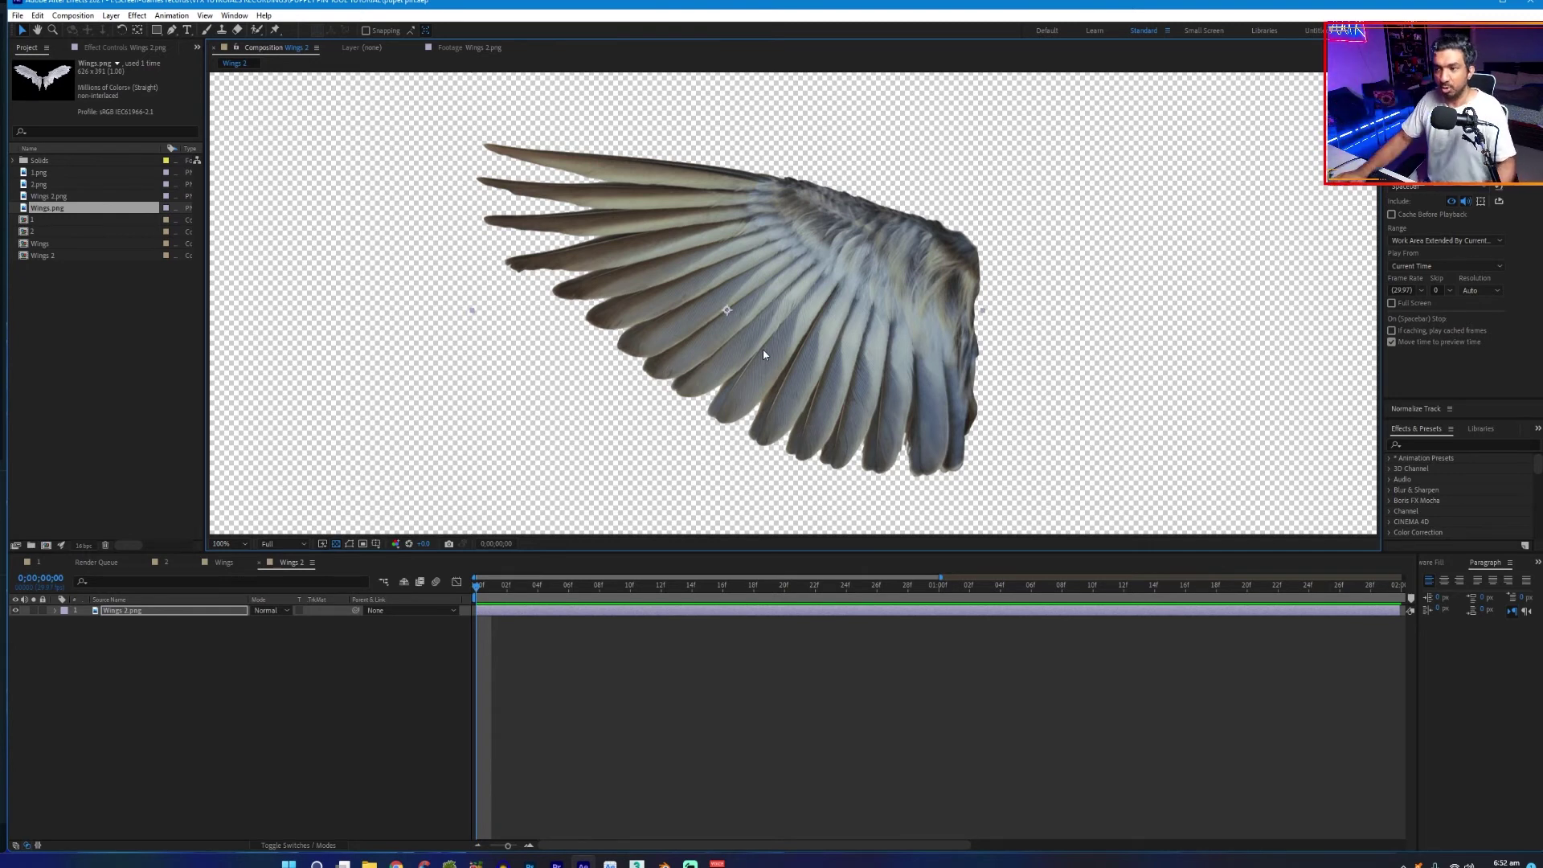
left_click_drag(780, 351, 770, 356)
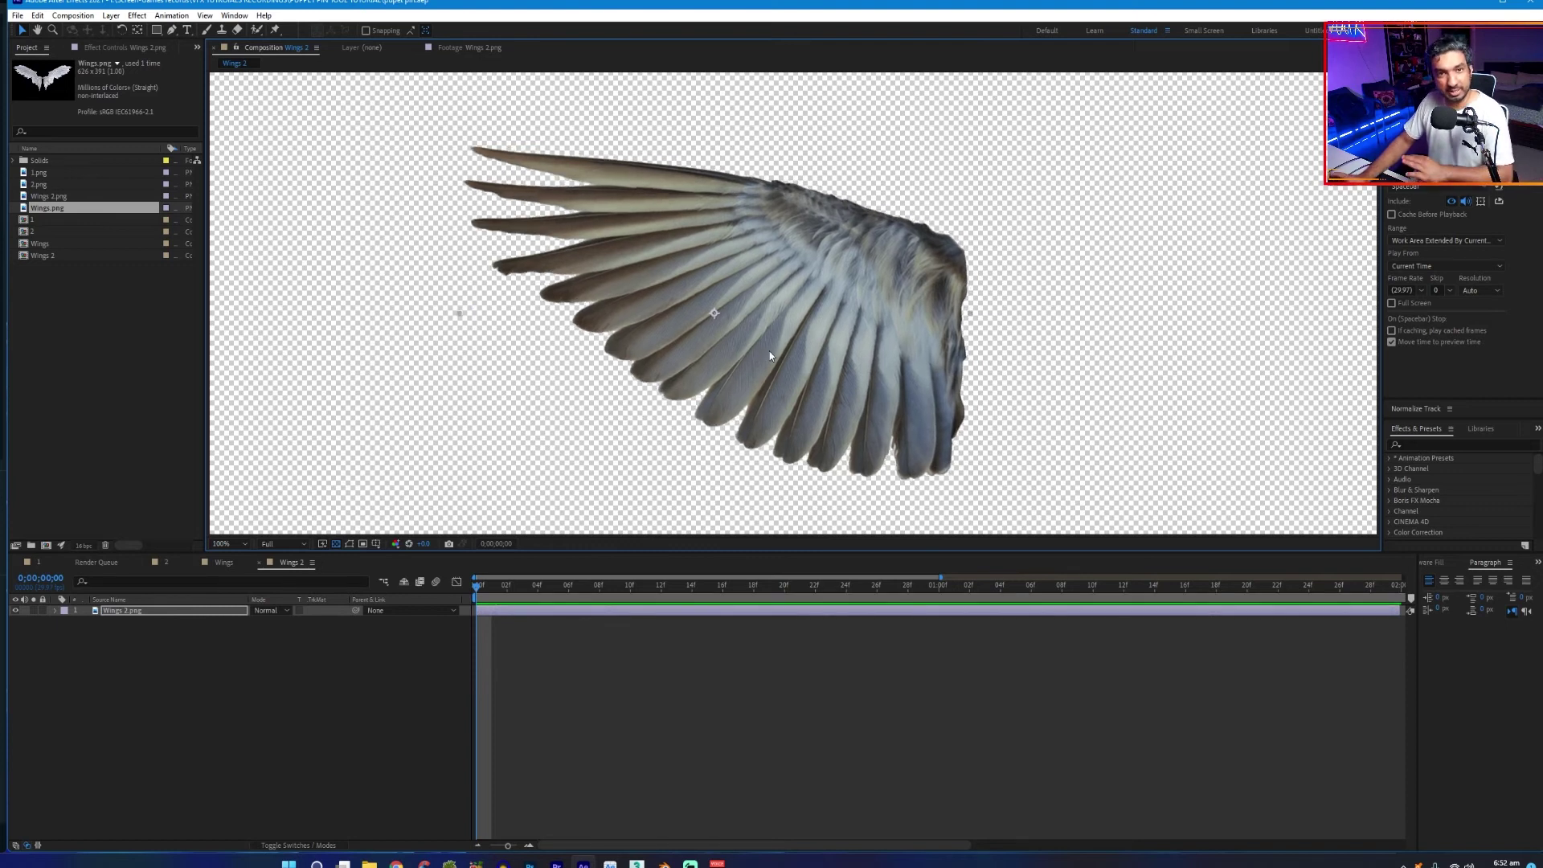
scroll(761, 352, "down", 2)
scroll(762, 354, "up", 2)
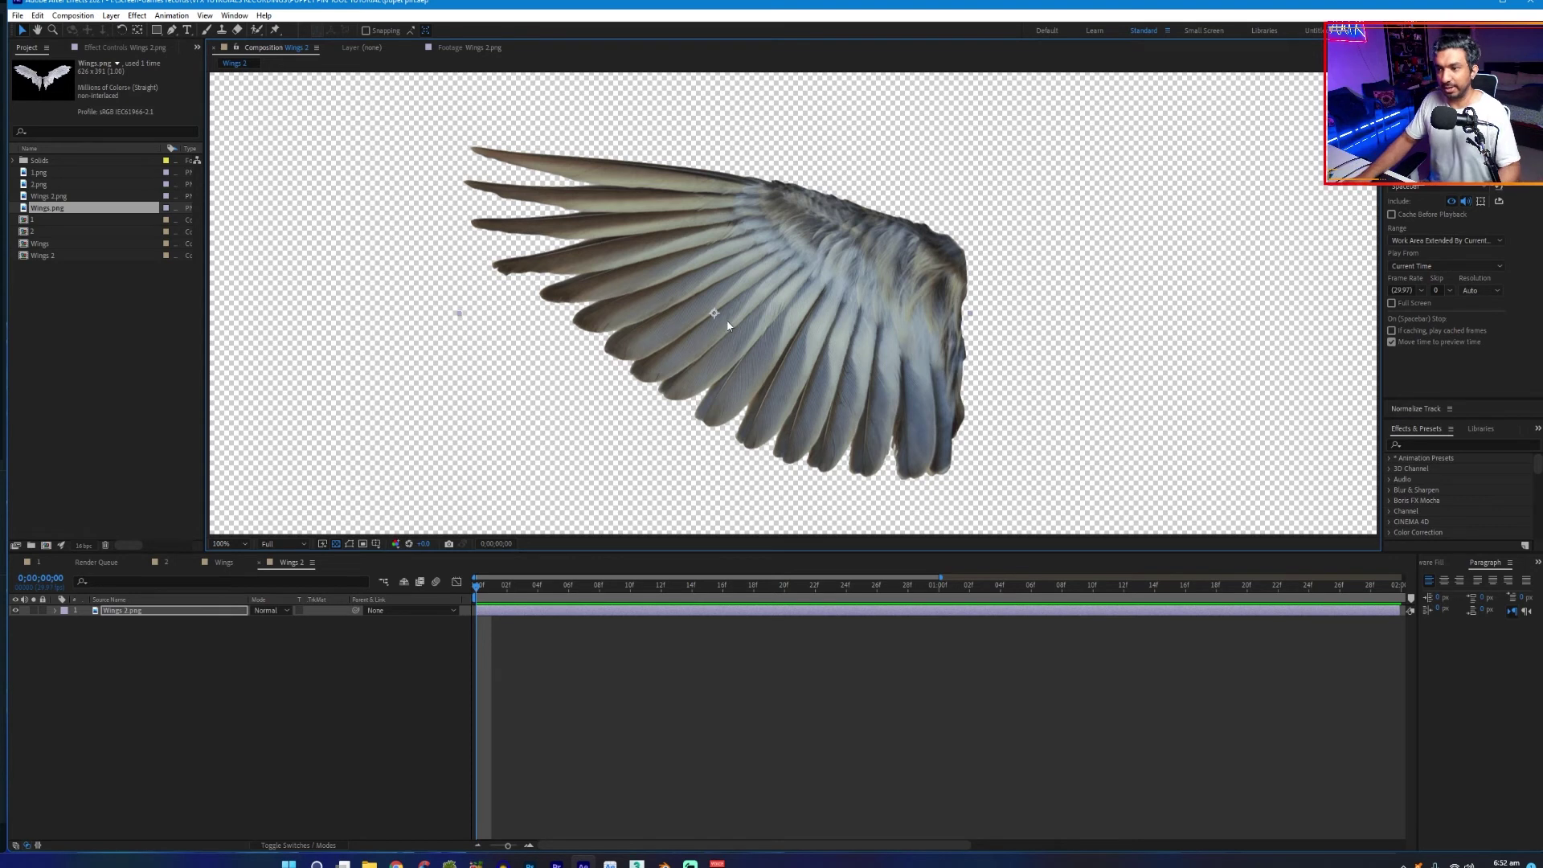
scroll(741, 346, "down", 2)
Try rotating the whole Wings 2.png layer, then undo the rotation and return to the Selection tool
key("w")
mouse_move(738, 352)
left_mouse_down()
mouse_move(720, 320)
mouse_move(736, 350)
left_mouse_up()
left_click_drag(679, 235, 722, 252)
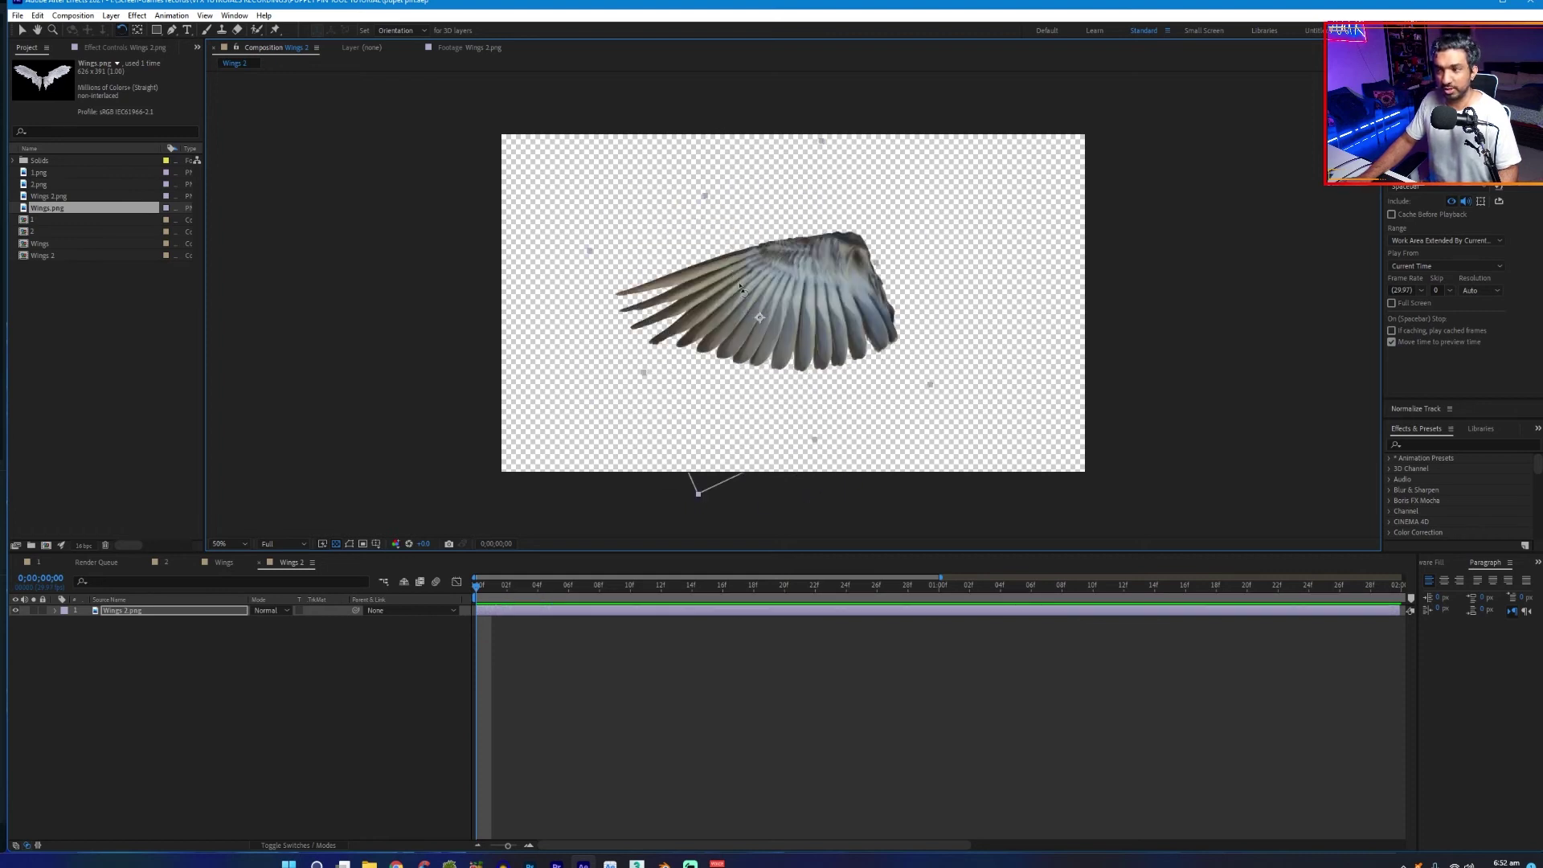
key("ctrl+z")
key("v")
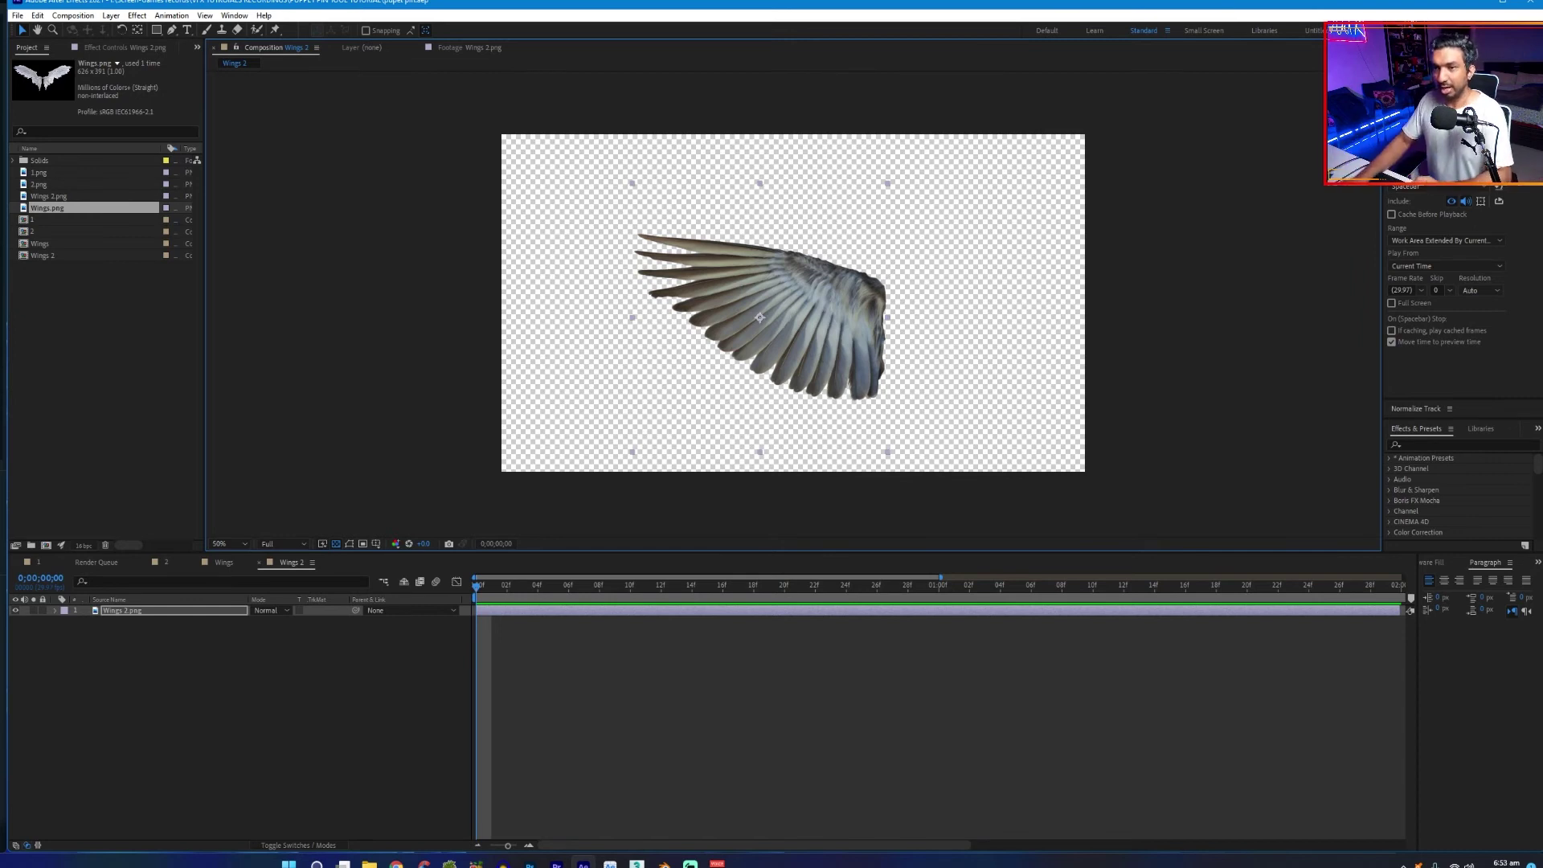
Place three puppet pins on the wing: at the shoulder joint, the topmost feather's tip and the lower feather edge
left_click(276, 31)
key("period")
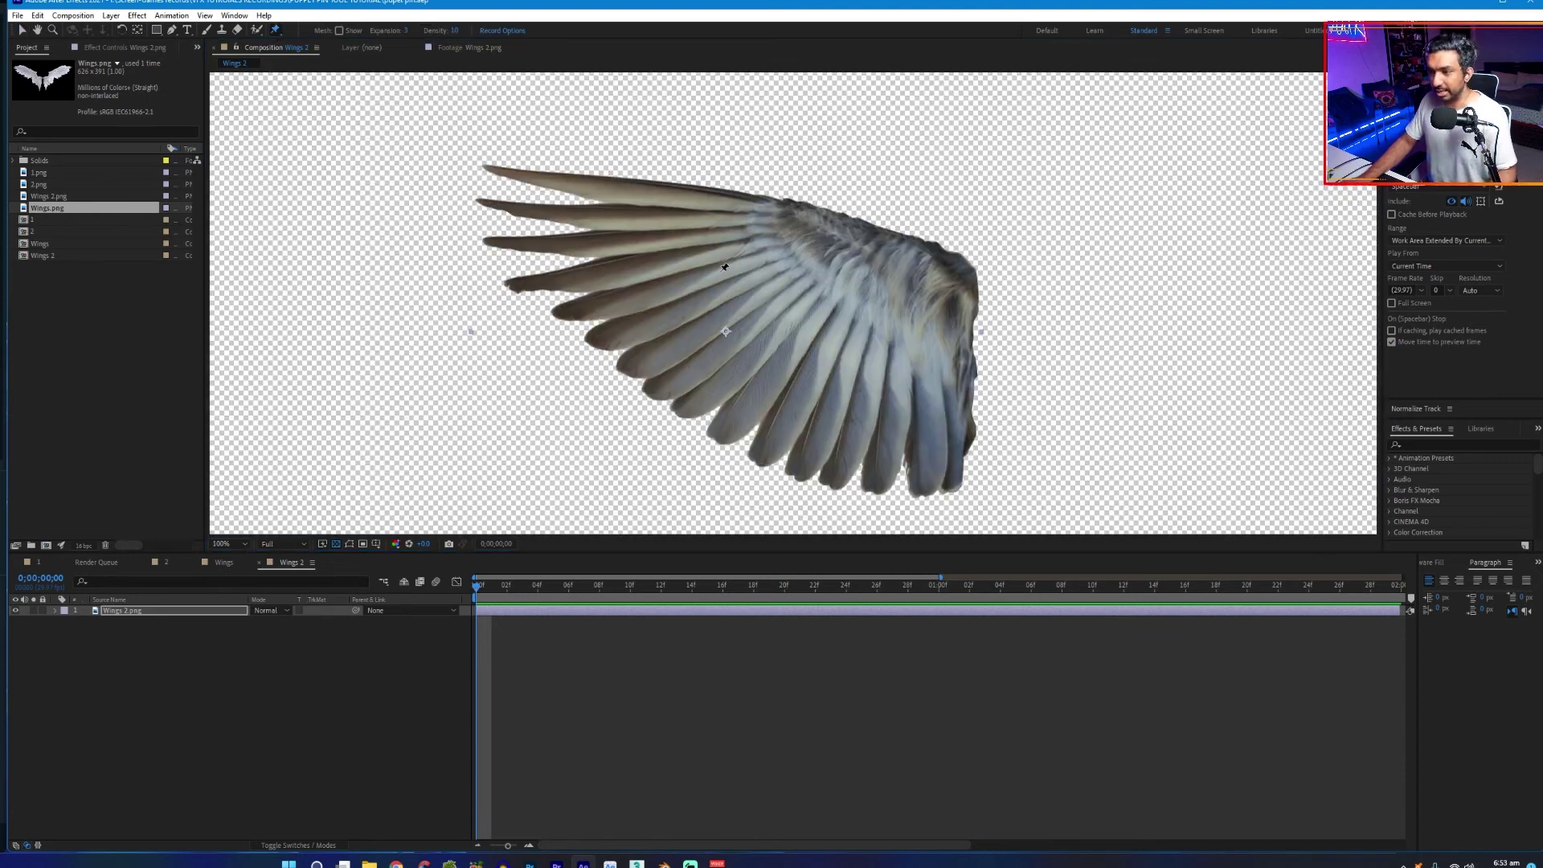
left_click(958, 268)
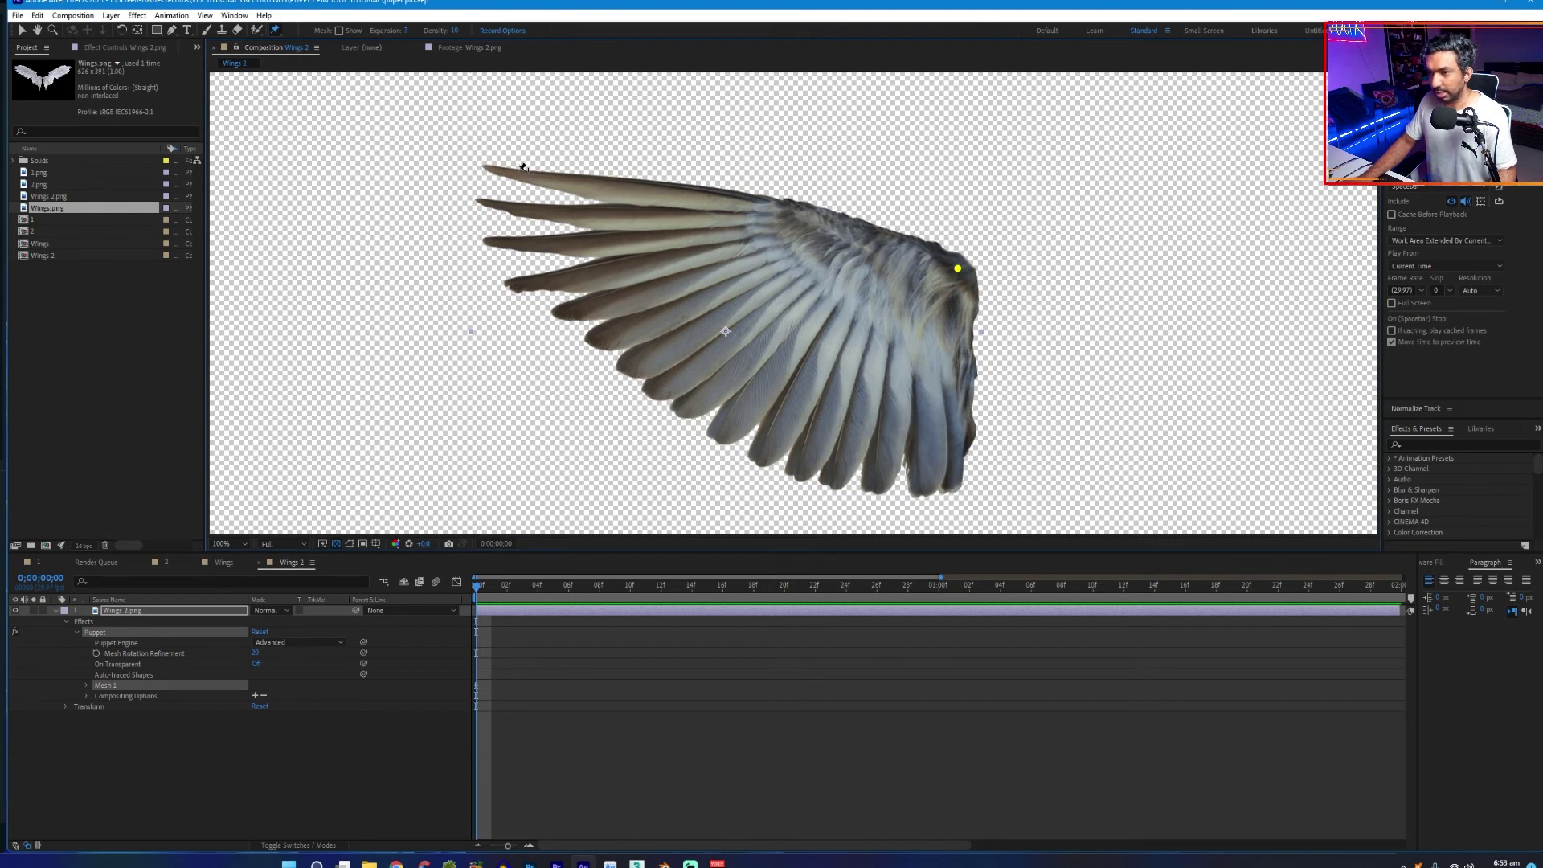
left_click(517, 170)
left_click(712, 404)
Test how the wing bends by moving the feather-tip and shoulder pins, and undo the test moves
mouse_move(518, 170)
left_mouse_down()
mouse_move(550, 275)
mouse_move(499, 170)
mouse_move(586, 312)
mouse_move(488, 174)
left_mouse_up()
left_click_drag(527, 224, 654, 75)
key("comma")
left_click_drag(874, 284, 840, 277)
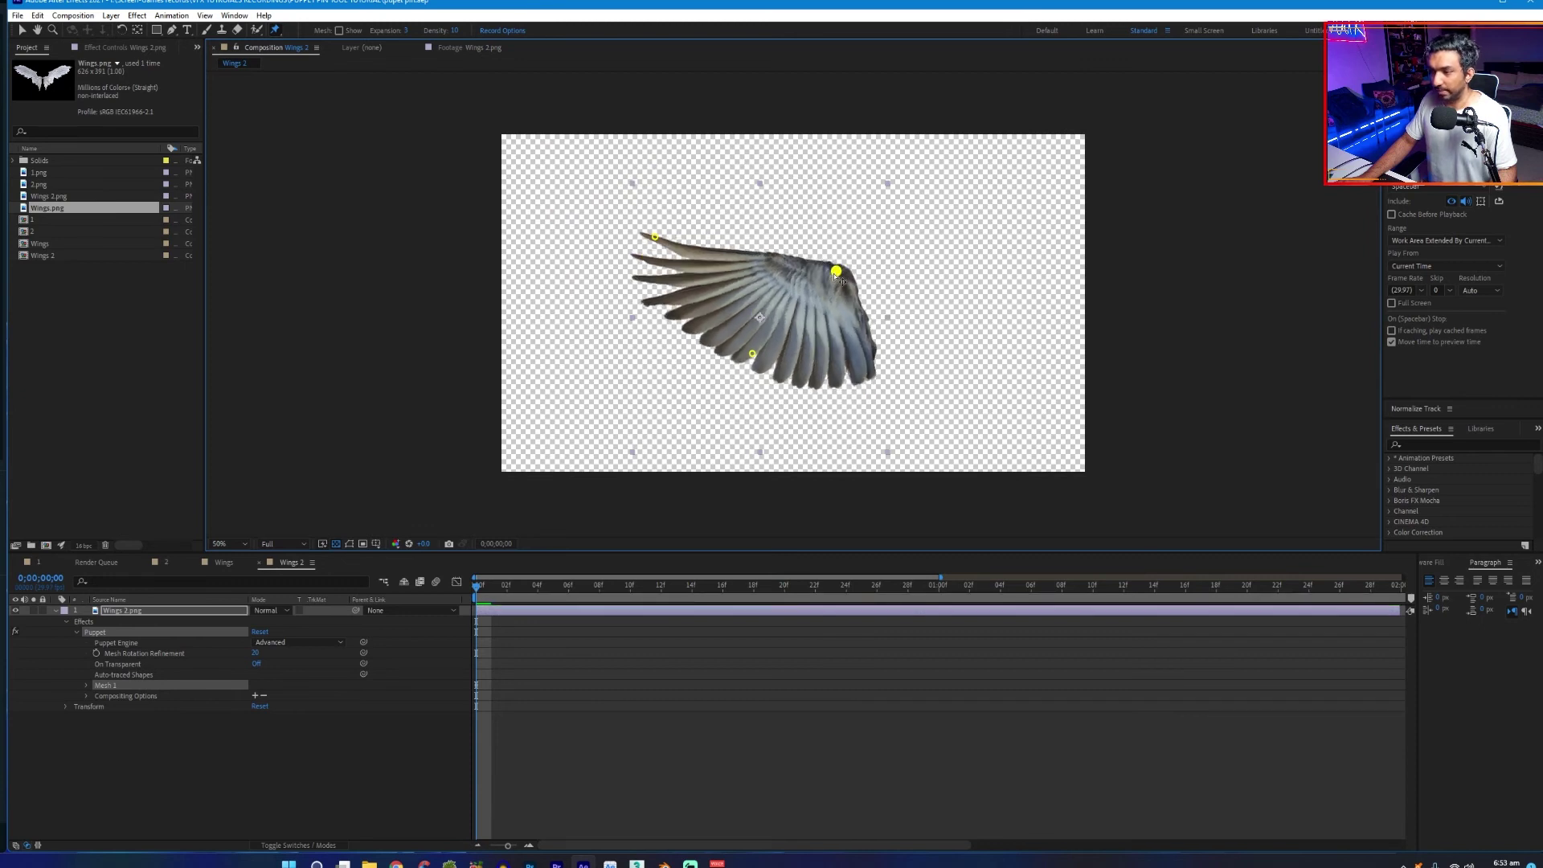
key("ctrl+z")
left_click_drag(773, 339, 767, 357)
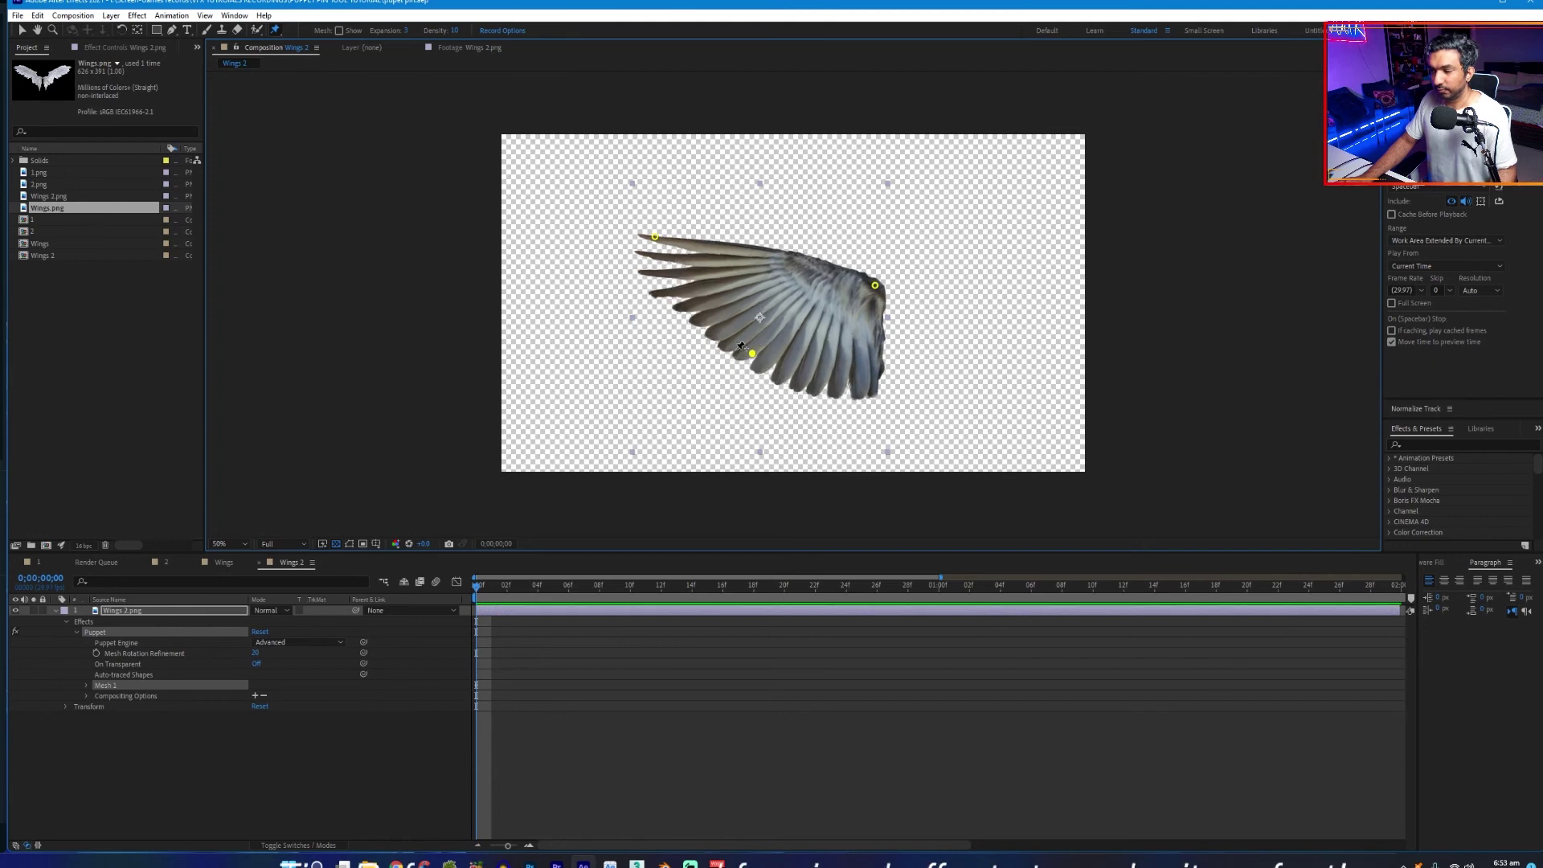
left_click_drag(655, 236, 797, 186)
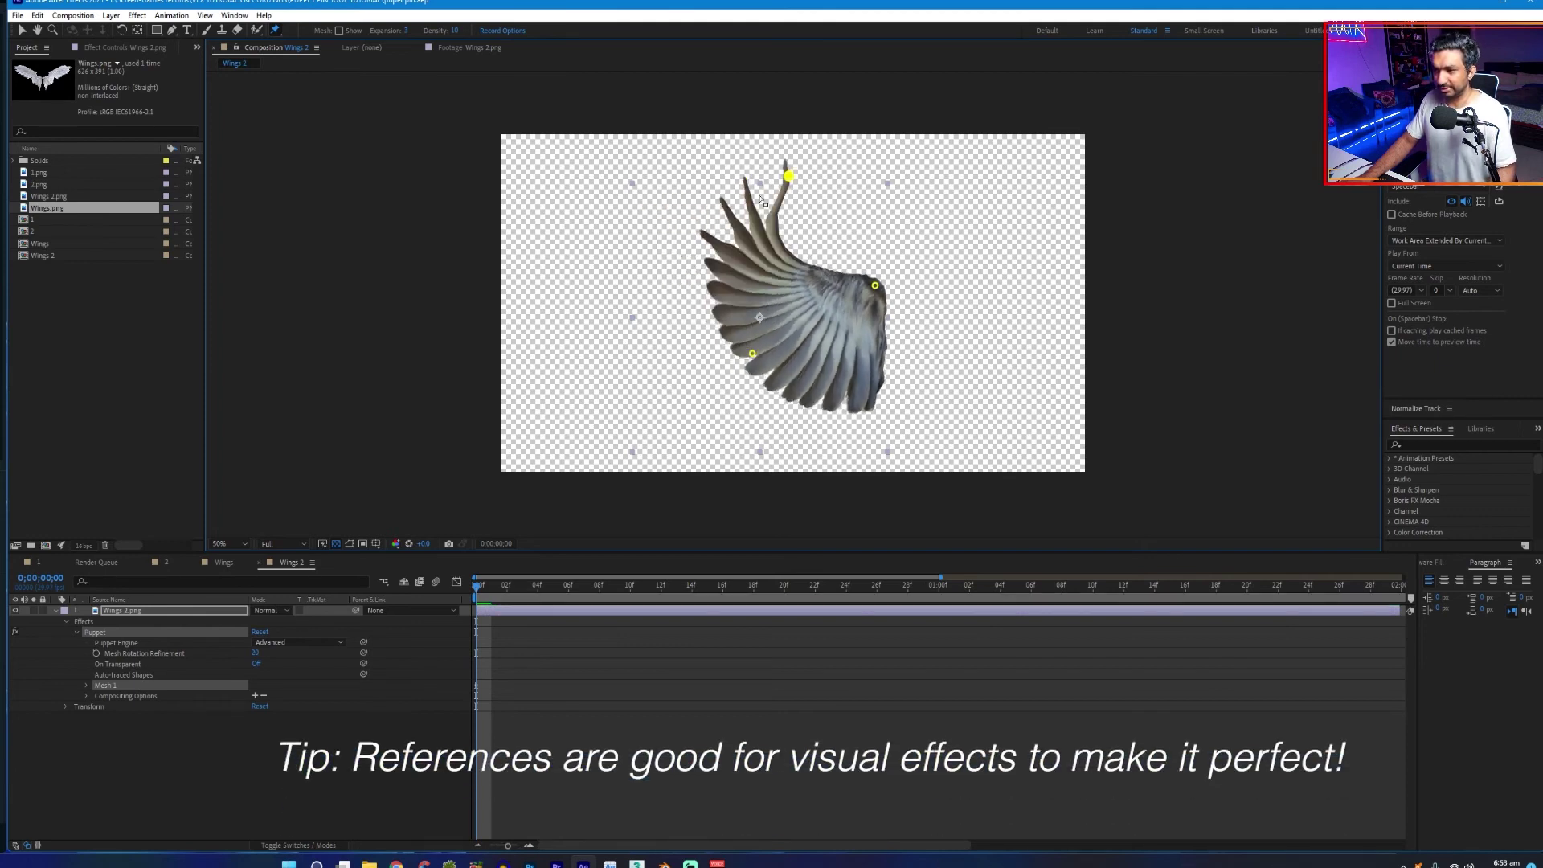
key("ctrl+z")
At 0;00;00;11, raise the feather-tip and lower-edge pins inward so the wing swings upward, and preview the motion
left_click_drag(479, 588, 646, 588)
left_click_drag(656, 237, 738, 202)
left_click_drag(752, 355, 764, 323)
left_click_drag(735, 194, 779, 187)
mouse_move(764, 324)
left_mouse_down()
mouse_move(778, 311)
mouse_move(765, 319)
left_mouse_up()
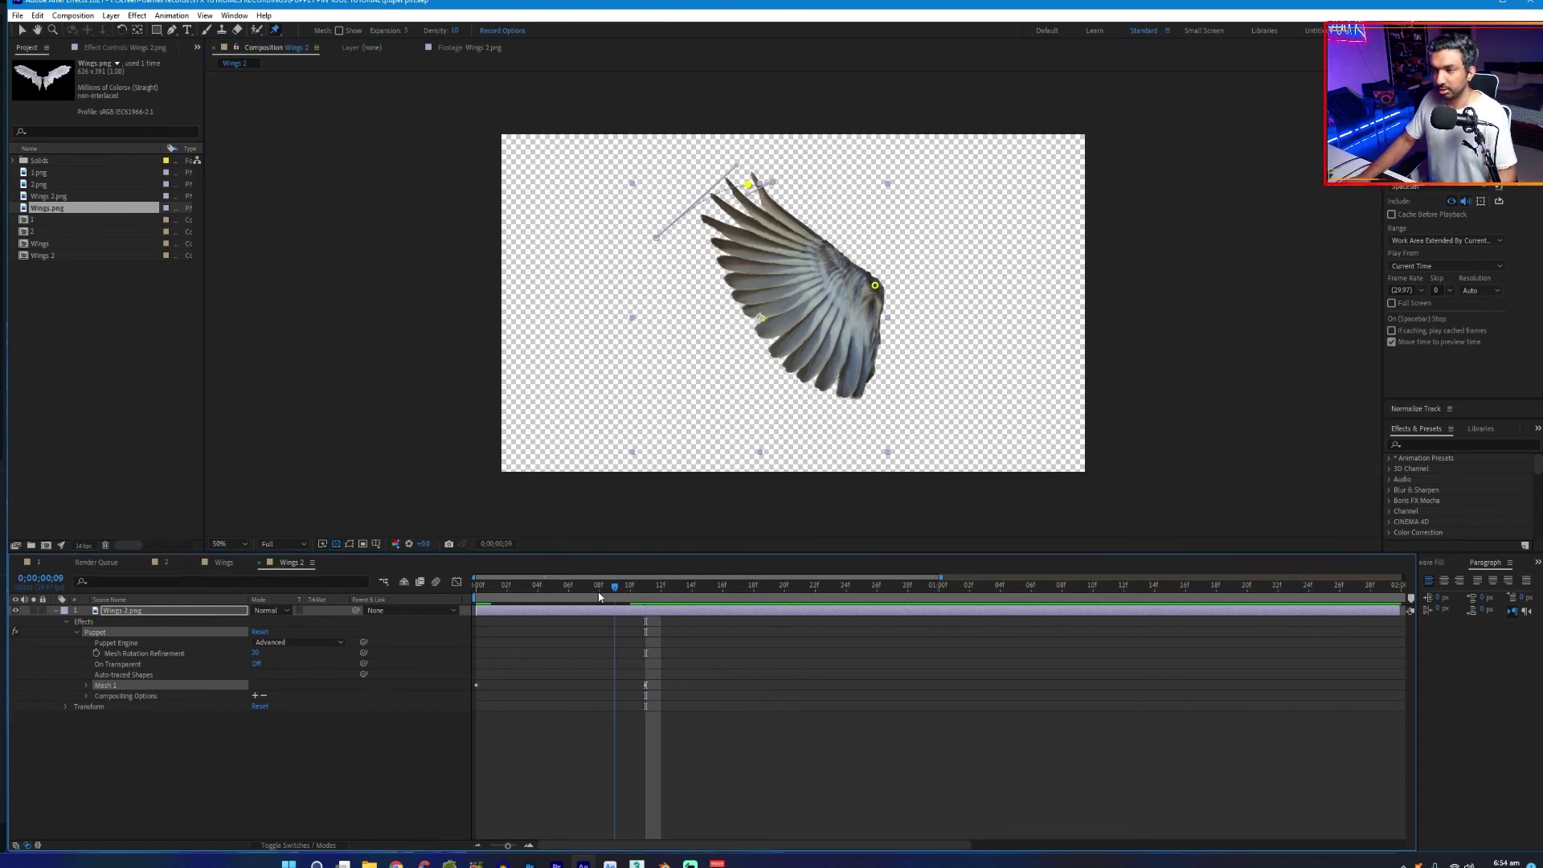
key("Home")
key("space")
Reset the Puppet effect at 0;00;00;20 to bring the wing back to its rest pose, and preview the flap
left_click_drag(566, 603, 785, 604)
key("ctrl+x")
key("ctrl+v")
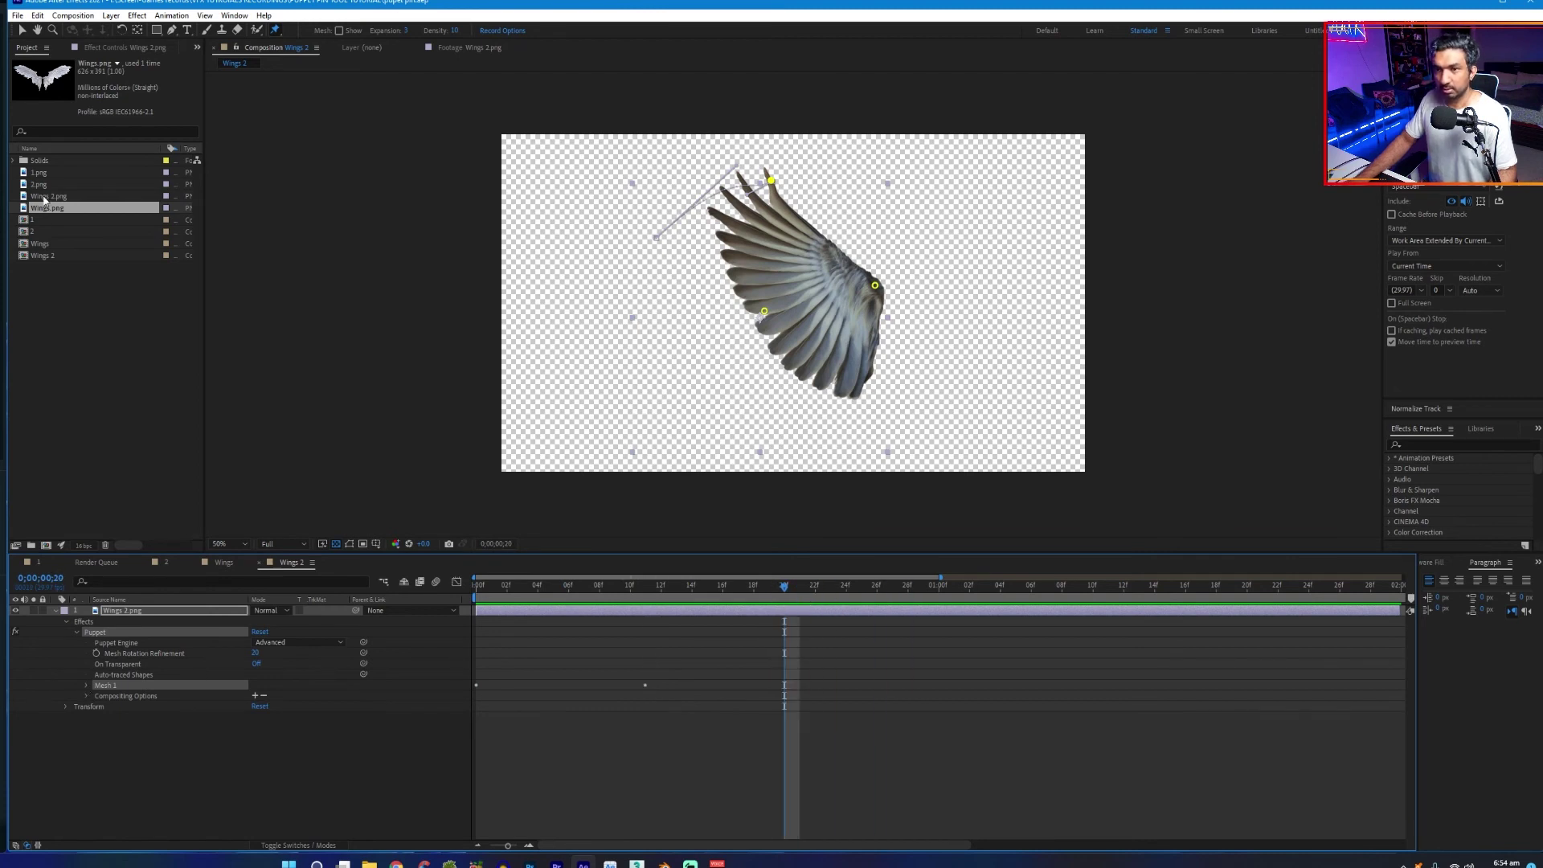
left_click(105, 49)
left_click(123, 76)
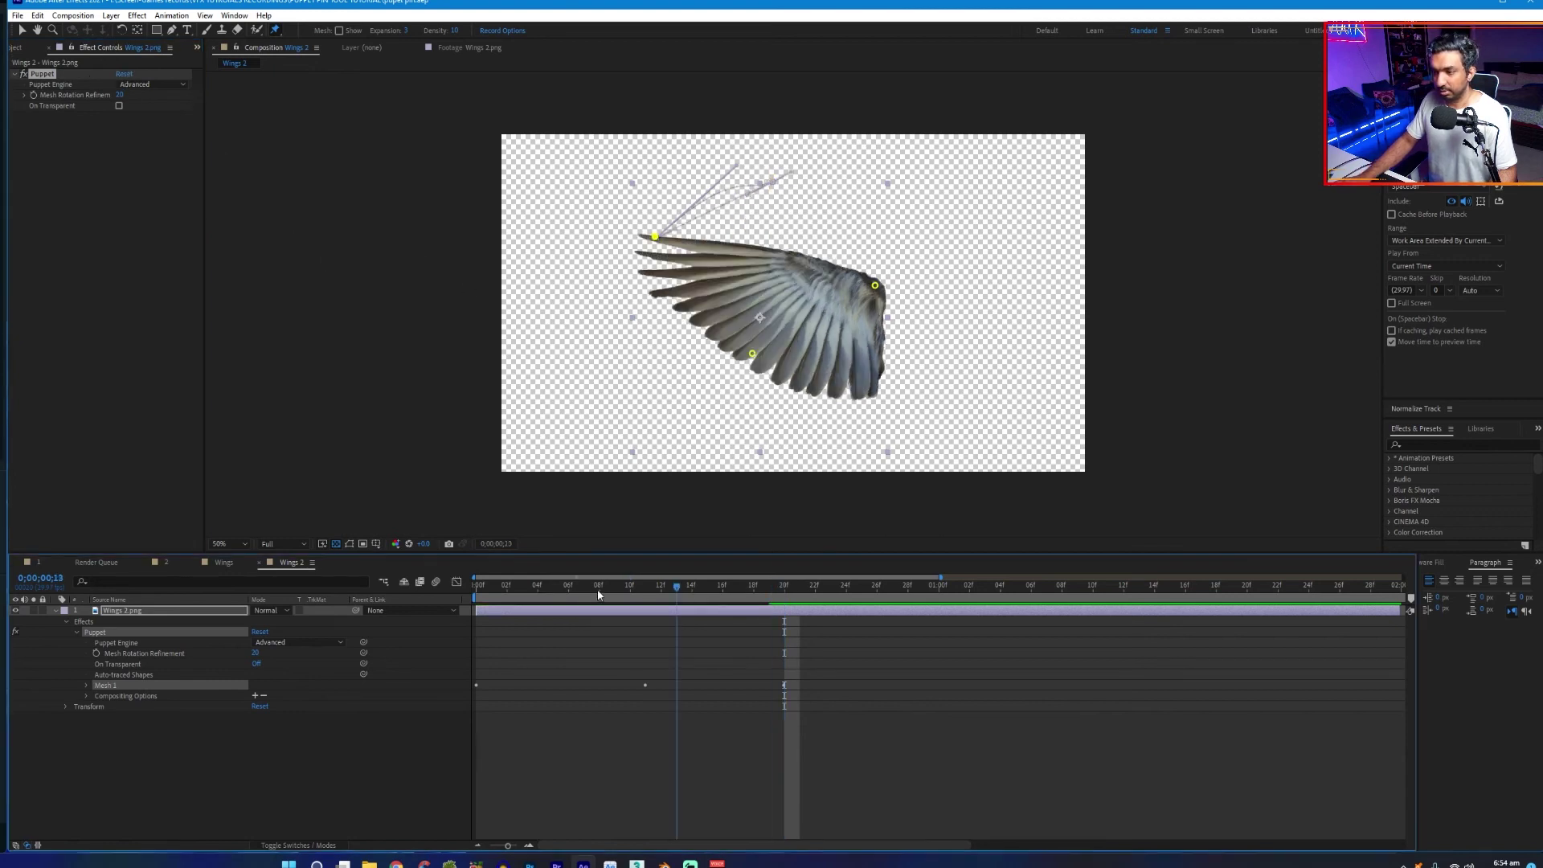
key("space")
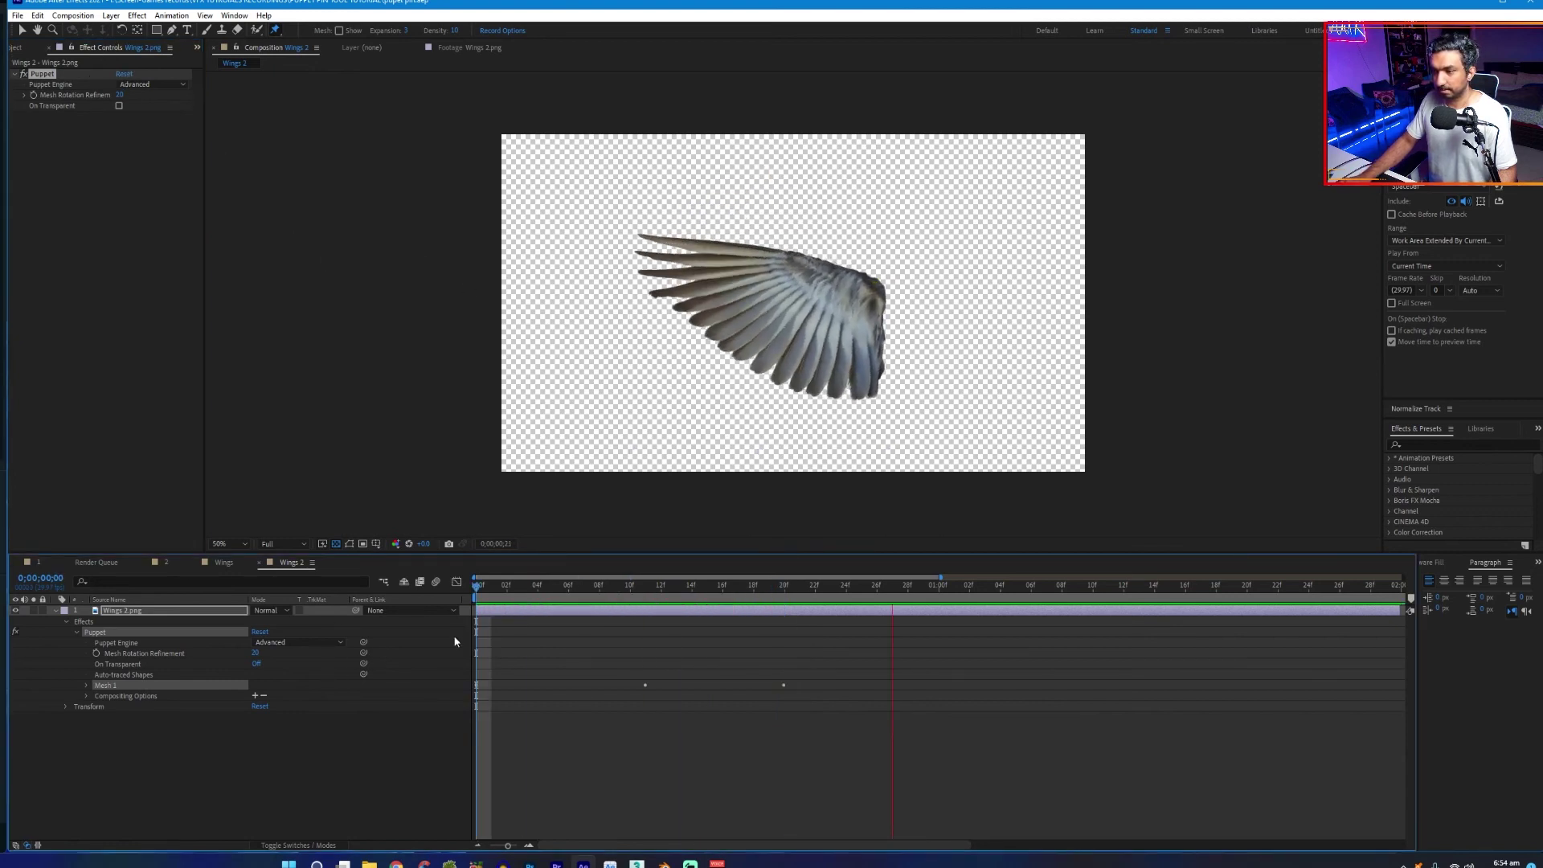
key("space")
key("Home")
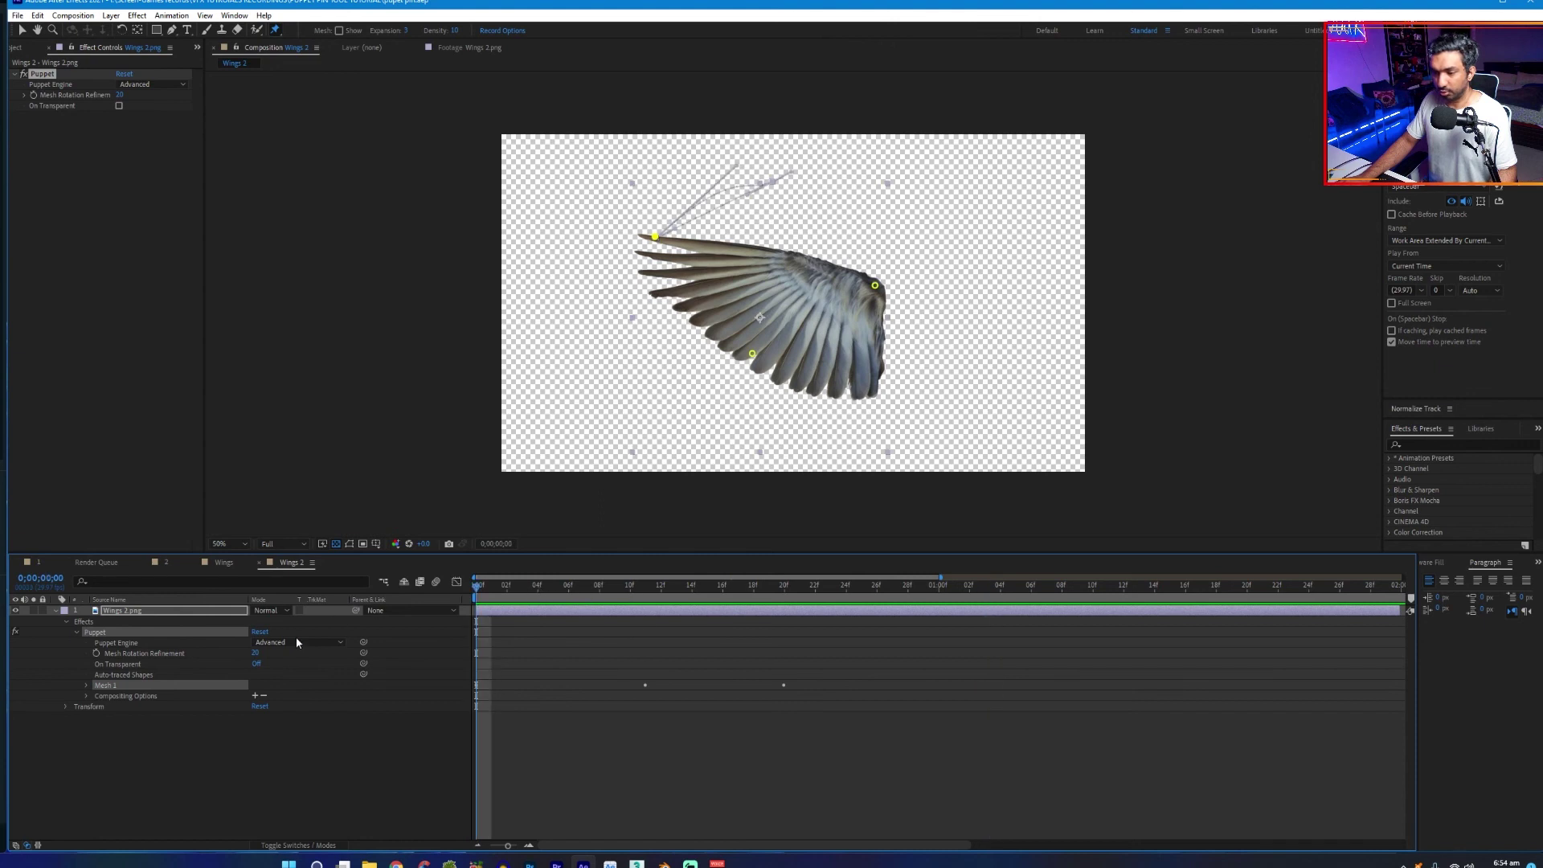
Apply Easy Ease to all position keyframes of the three puppet pins and play back the flap
left_click(86, 686)
left_click(96, 718)
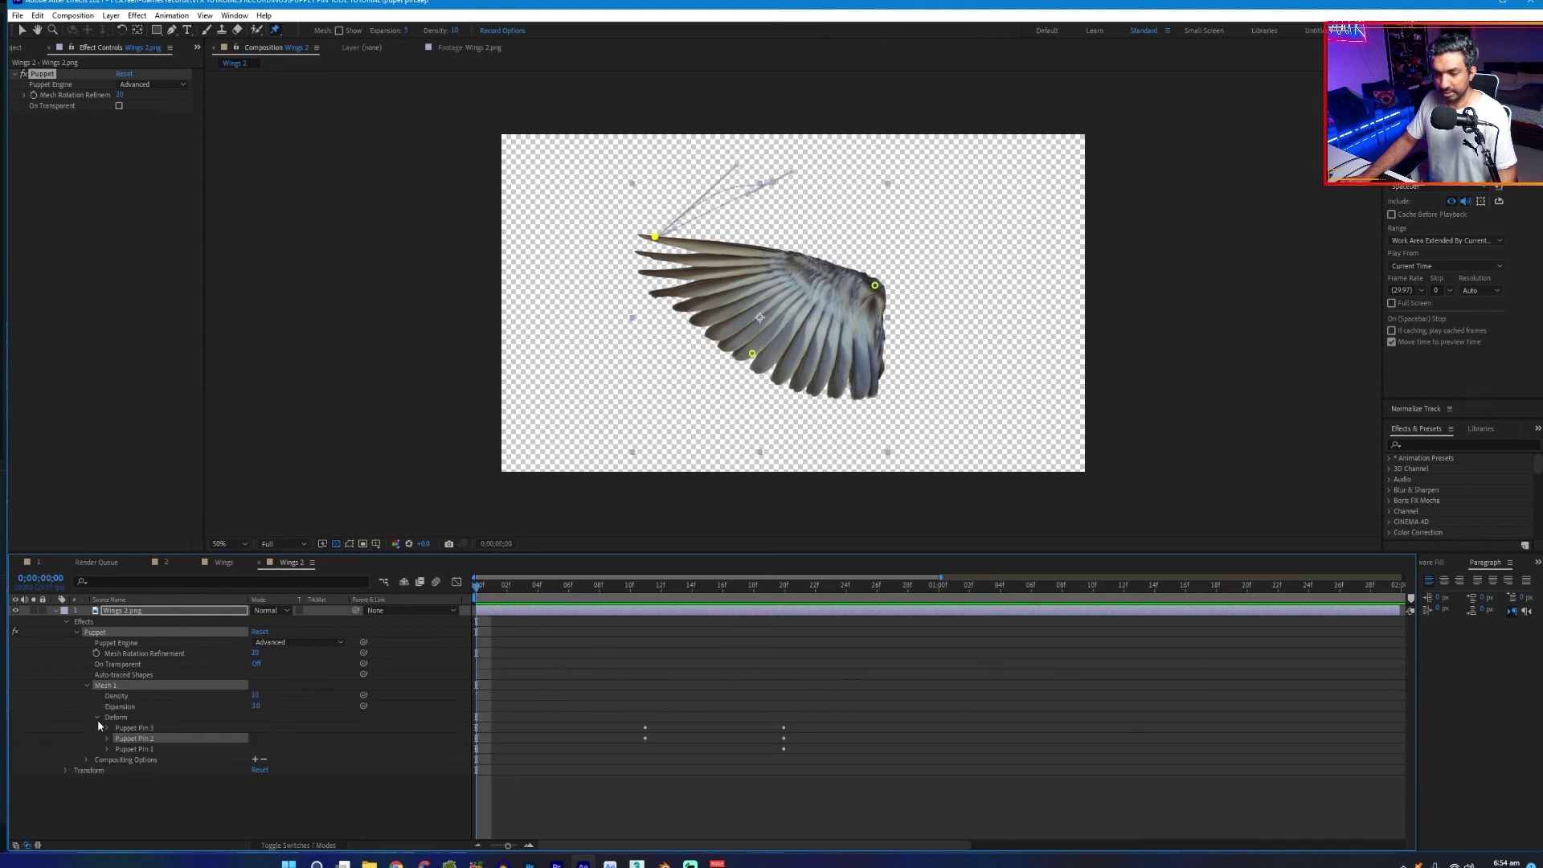
left_click(125, 728)
left_click(126, 750, "shift")
left_click(107, 728)
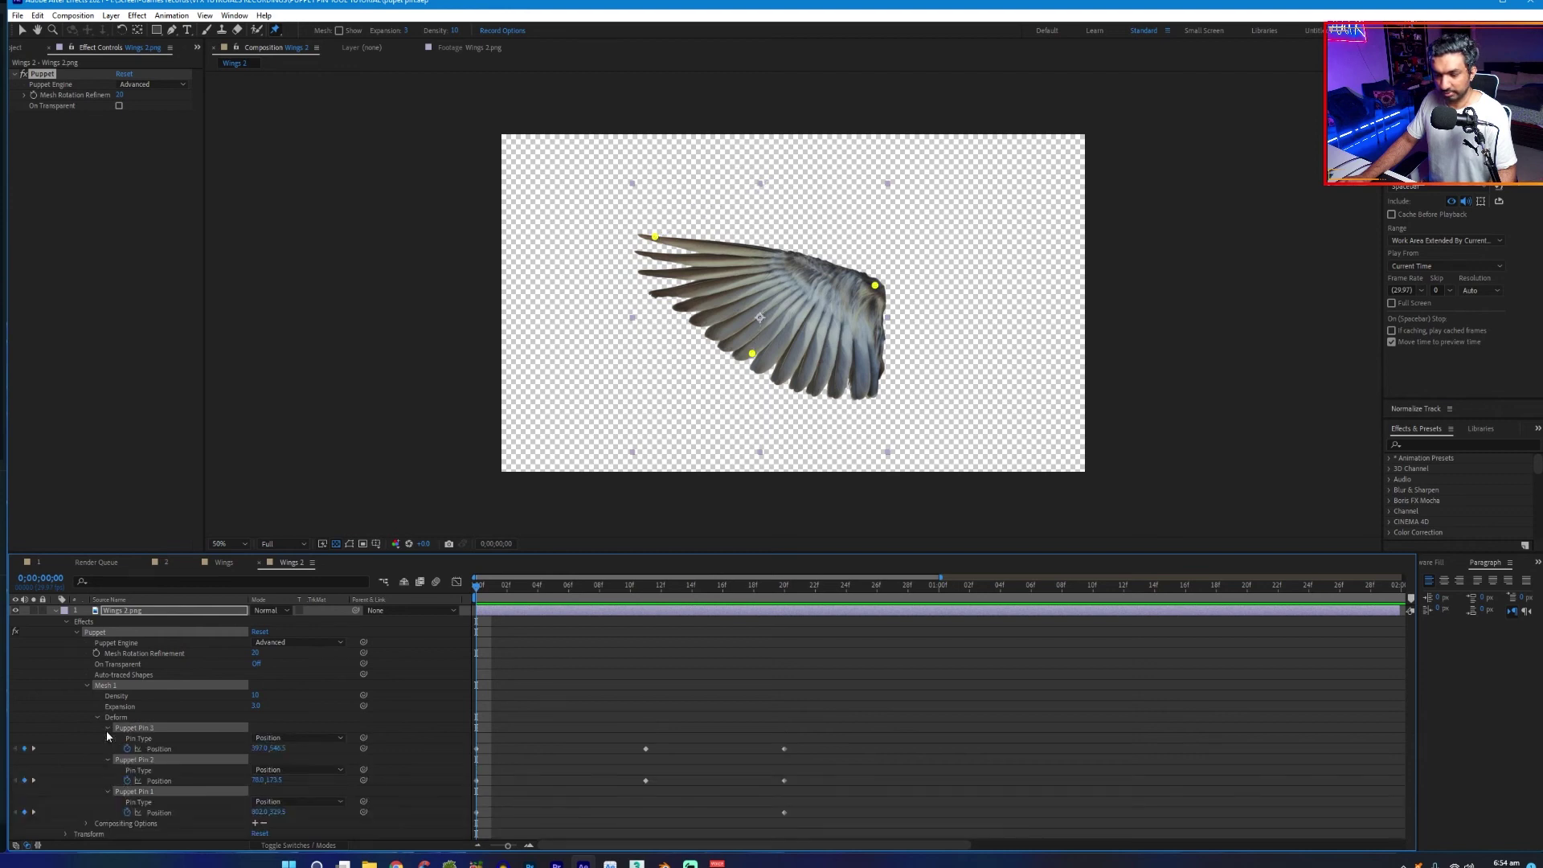
left_click(784, 723)
left_click_drag(867, 716, 452, 828)
right_click(478, 754)
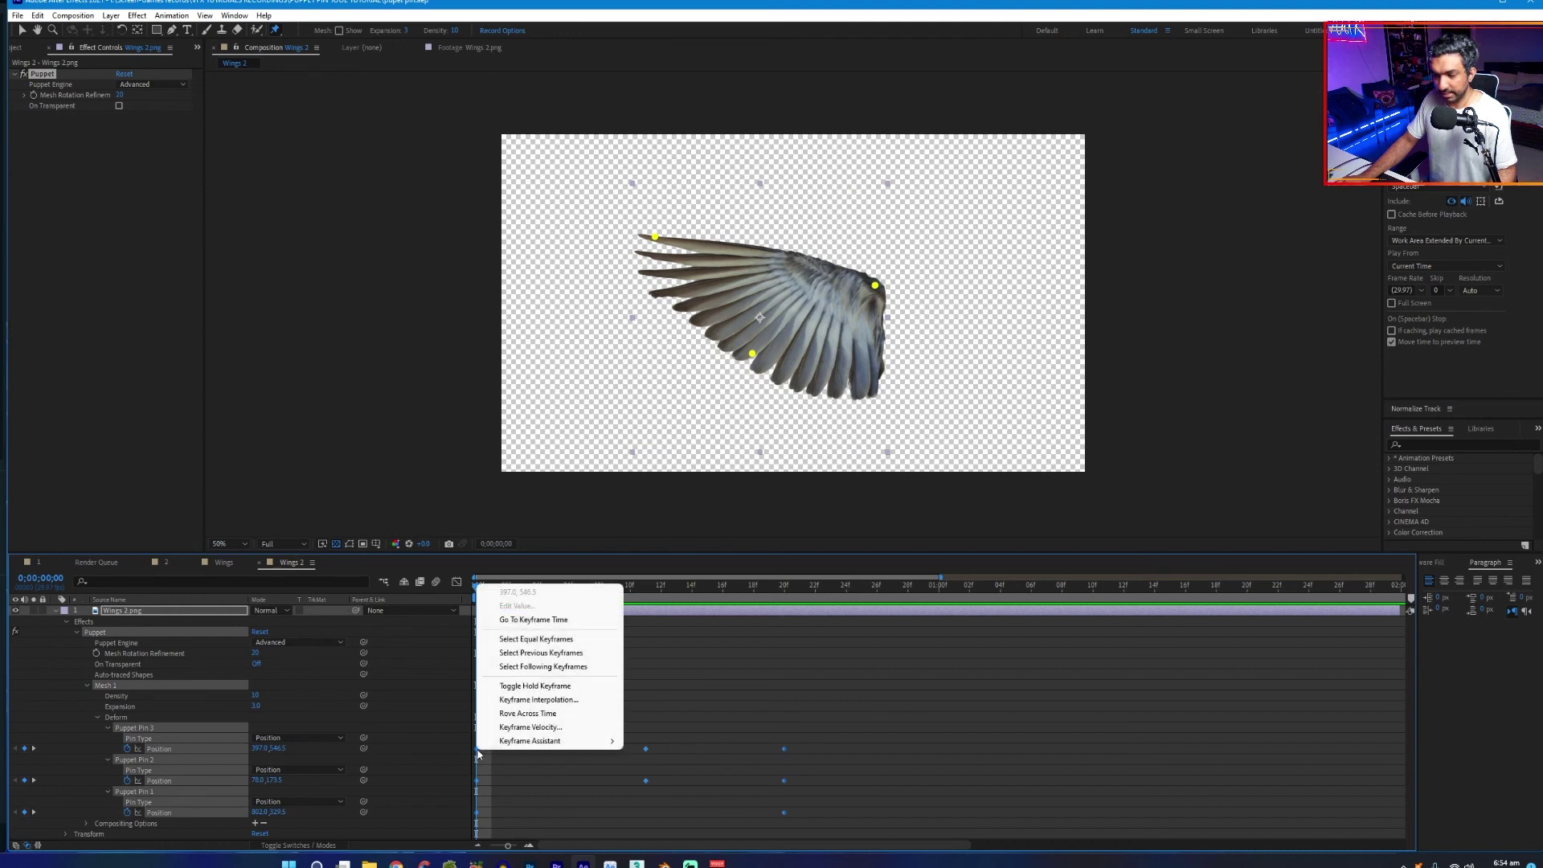
mouse_move(501, 741)
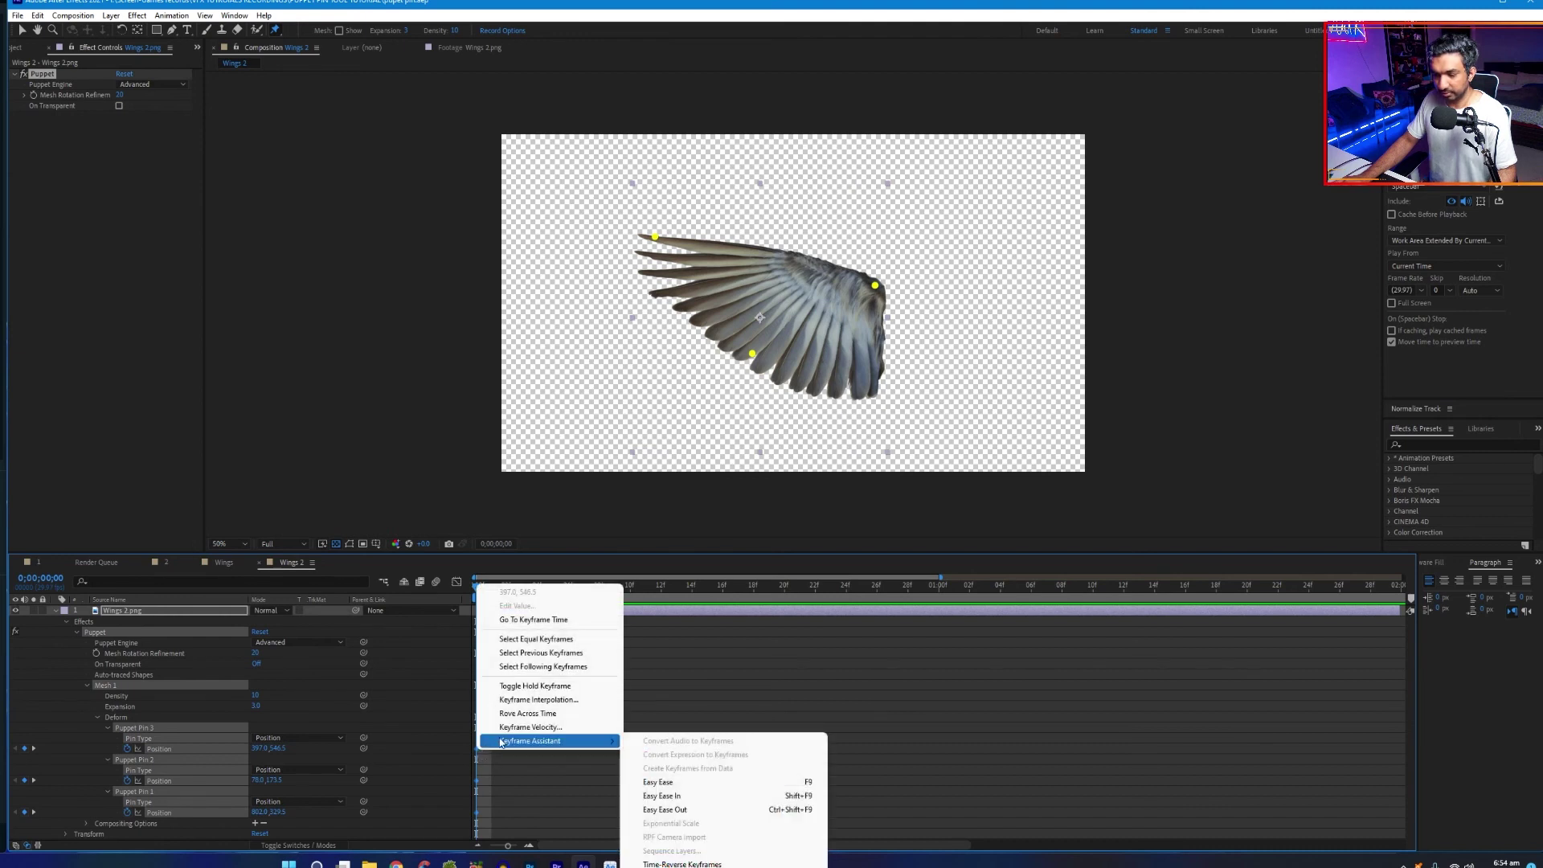
left_click(683, 783)
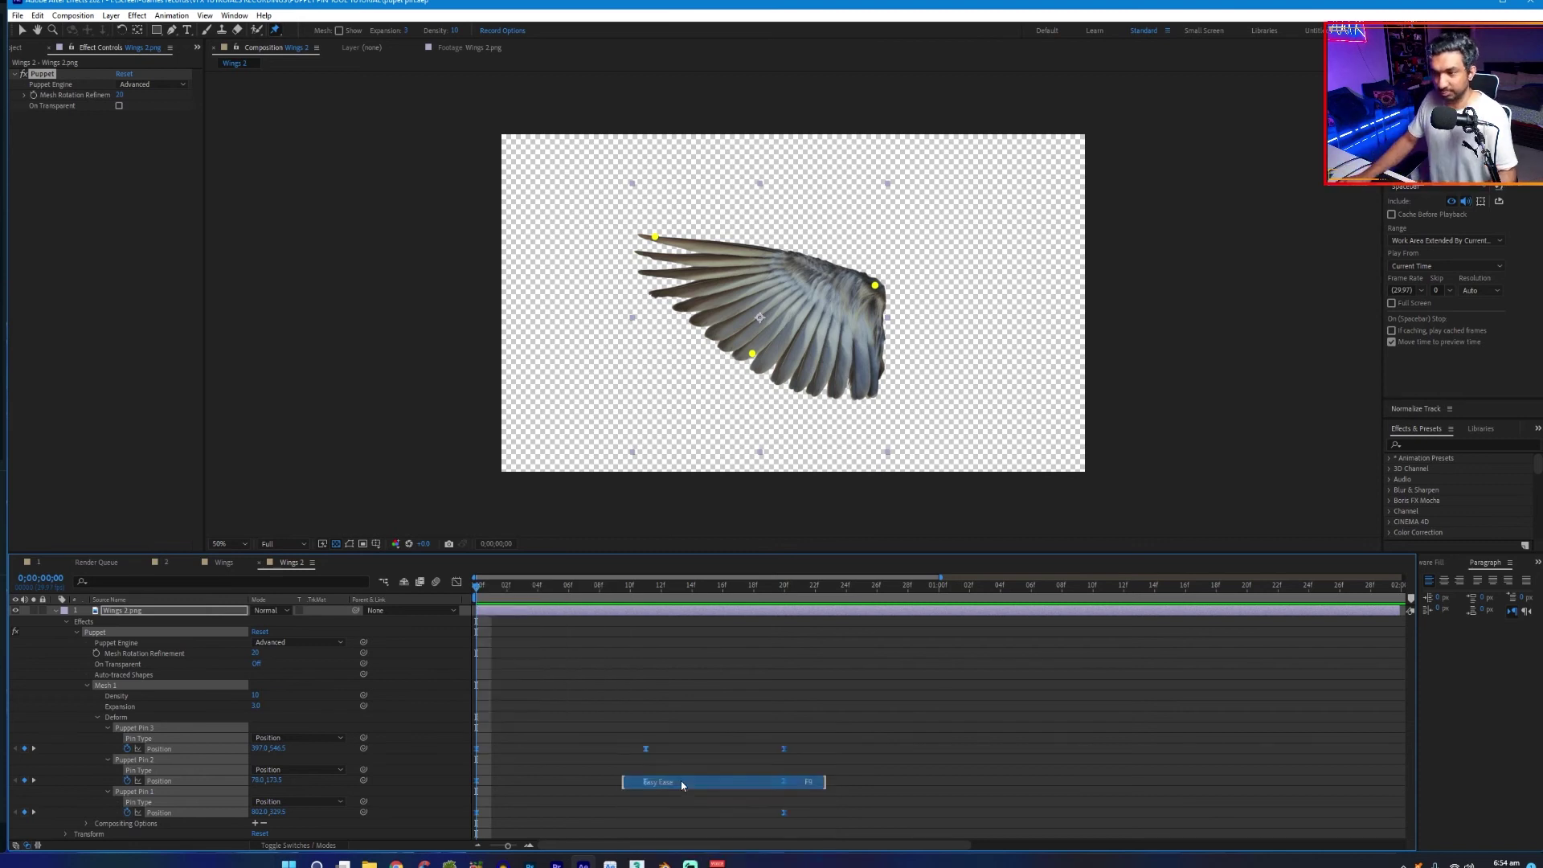
left_click(619, 720)
key("space")
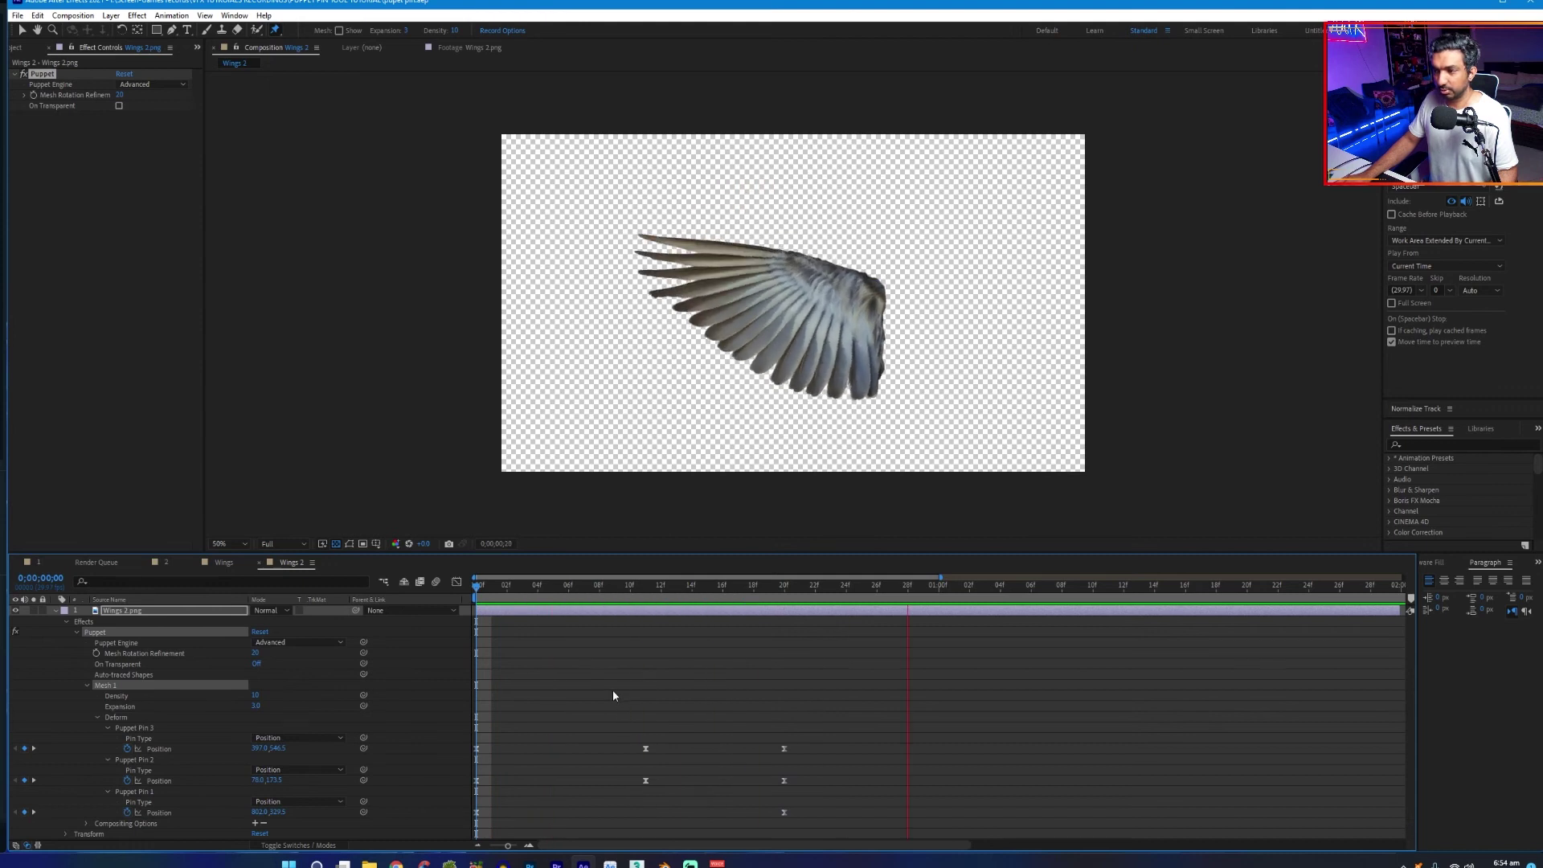
key("space")
Copy all pin position keyframes, paste them at 0;00;01;00 to repeat the flap, and preview from the start
left_click_drag(840, 709, 407, 817)
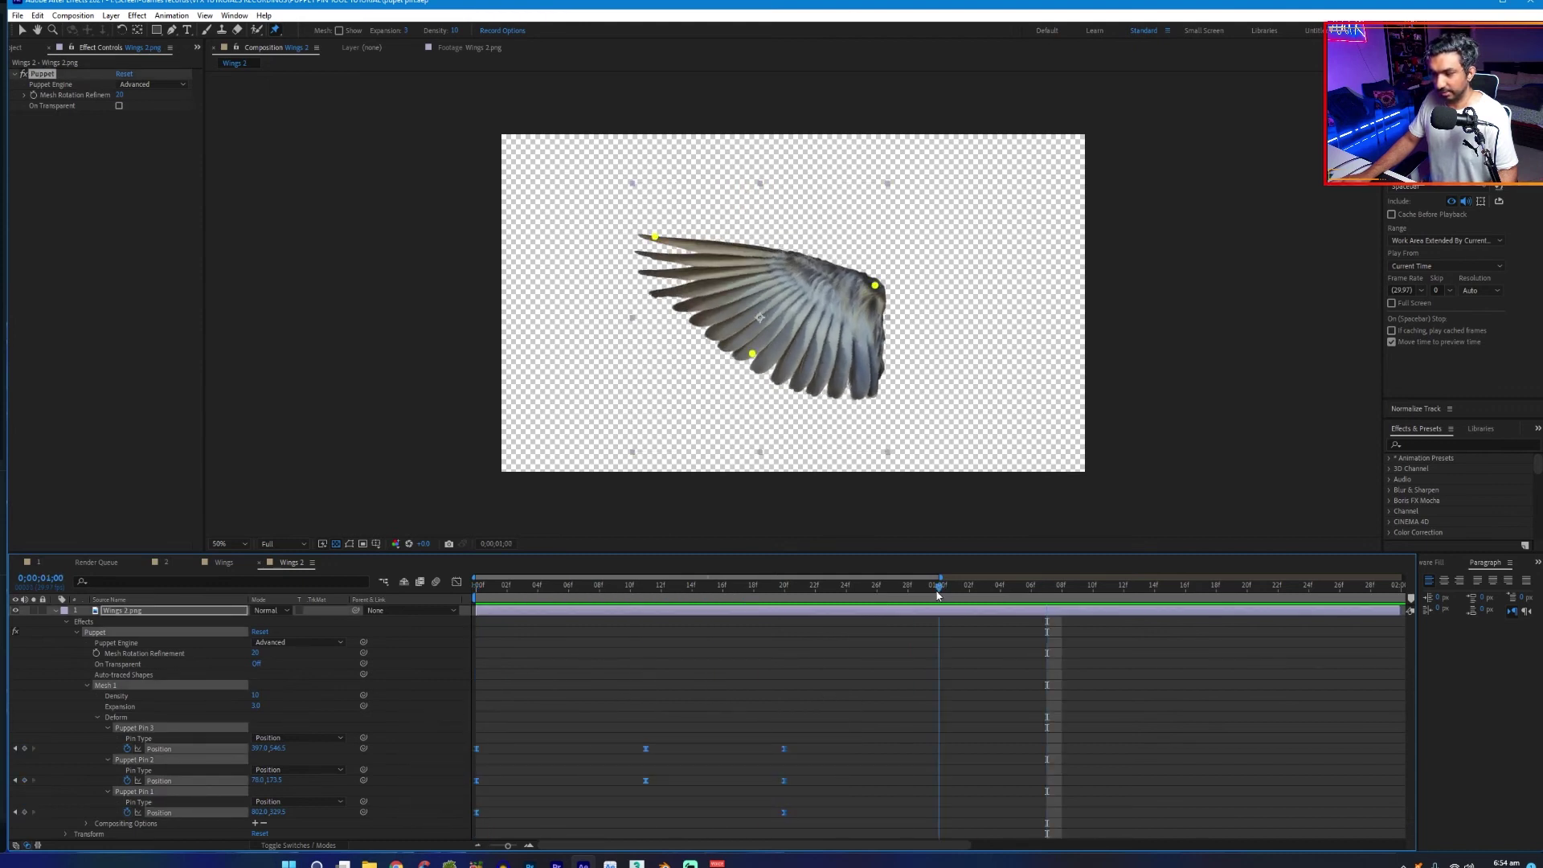
left_click_drag(839, 721, 477, 810)
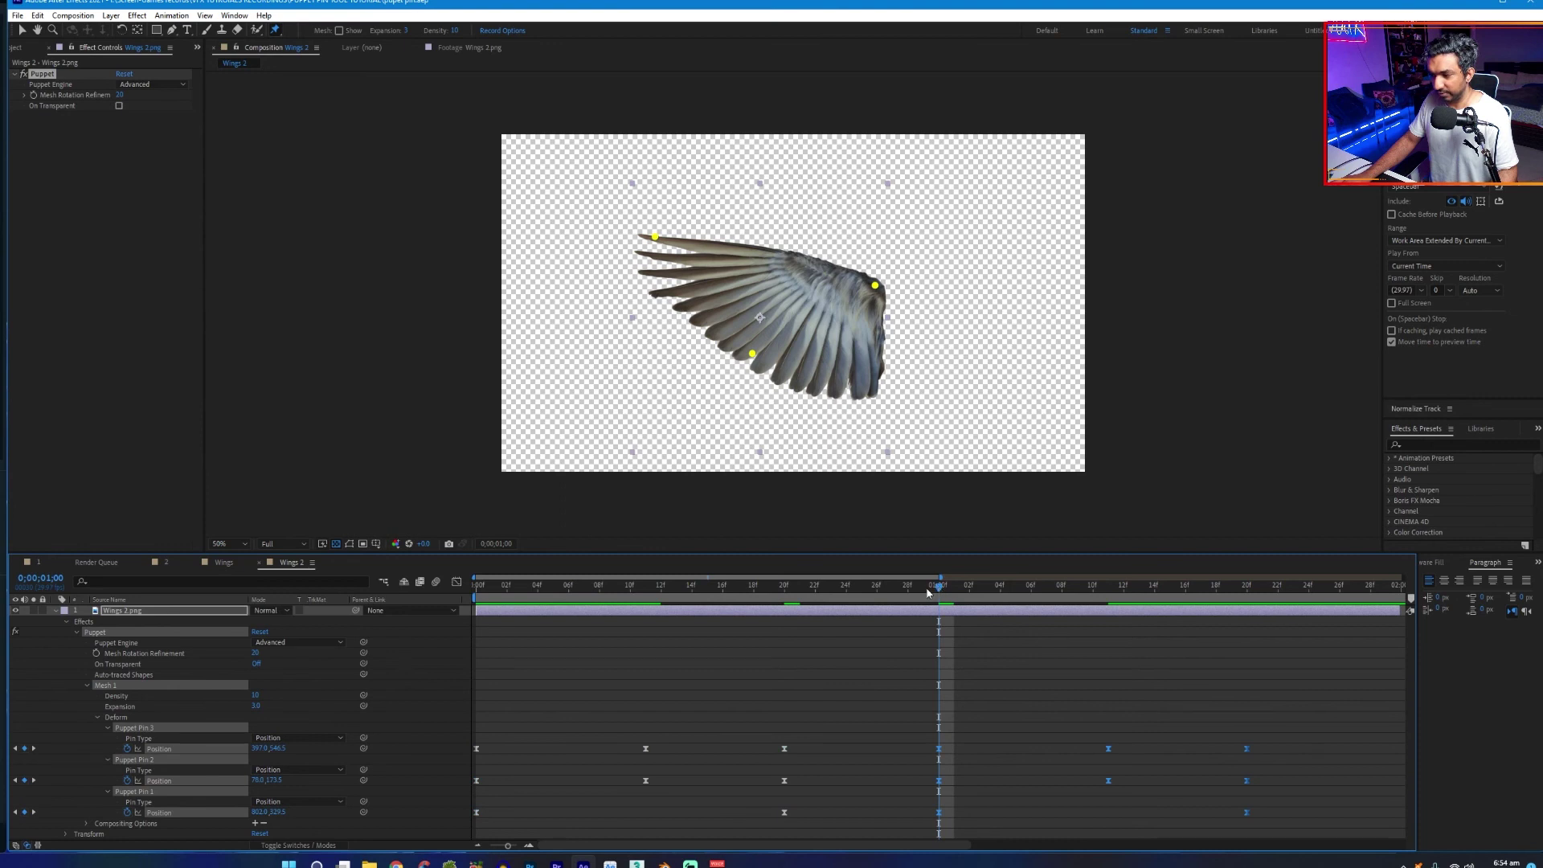
key("Home")
key("space")
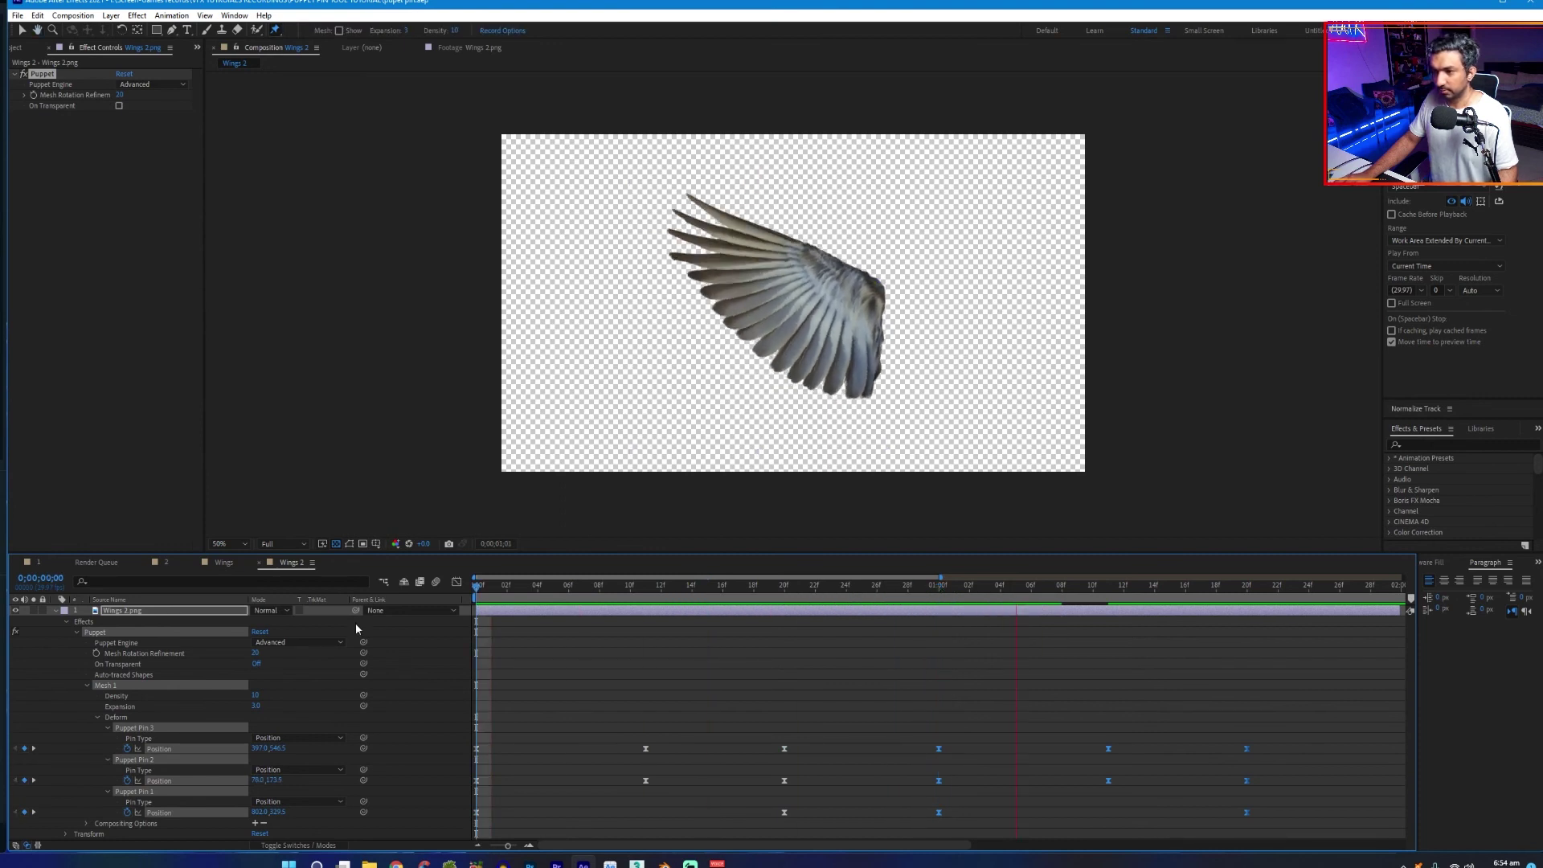
key("space")
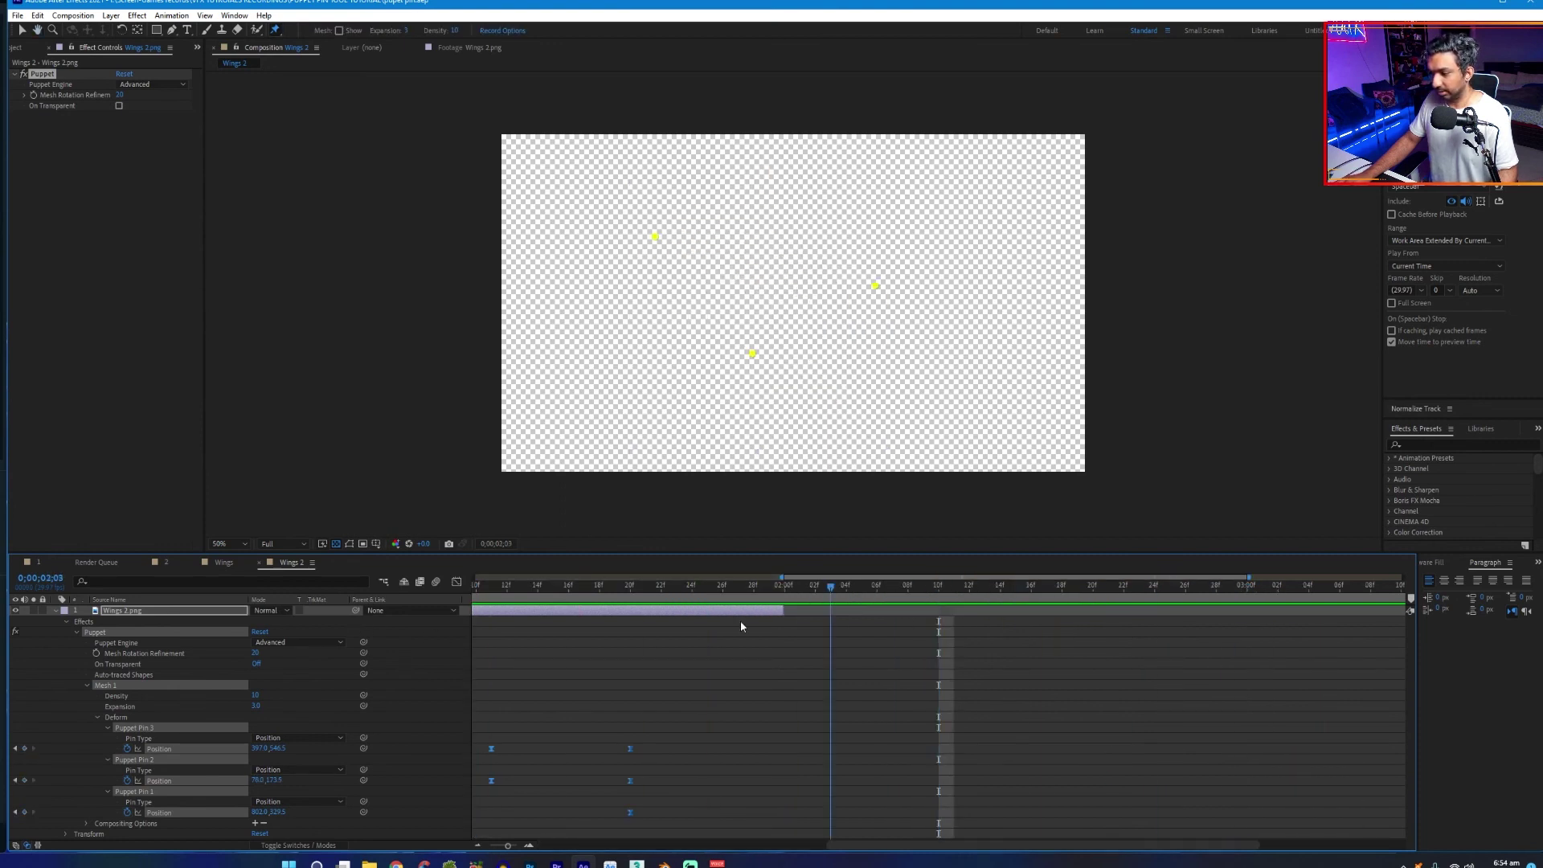
End the work area at the last keyframes, 0;00;01;20, and play back the looping flaps
left_click(676, 586)
key("Page_Up")
key("alt+]")
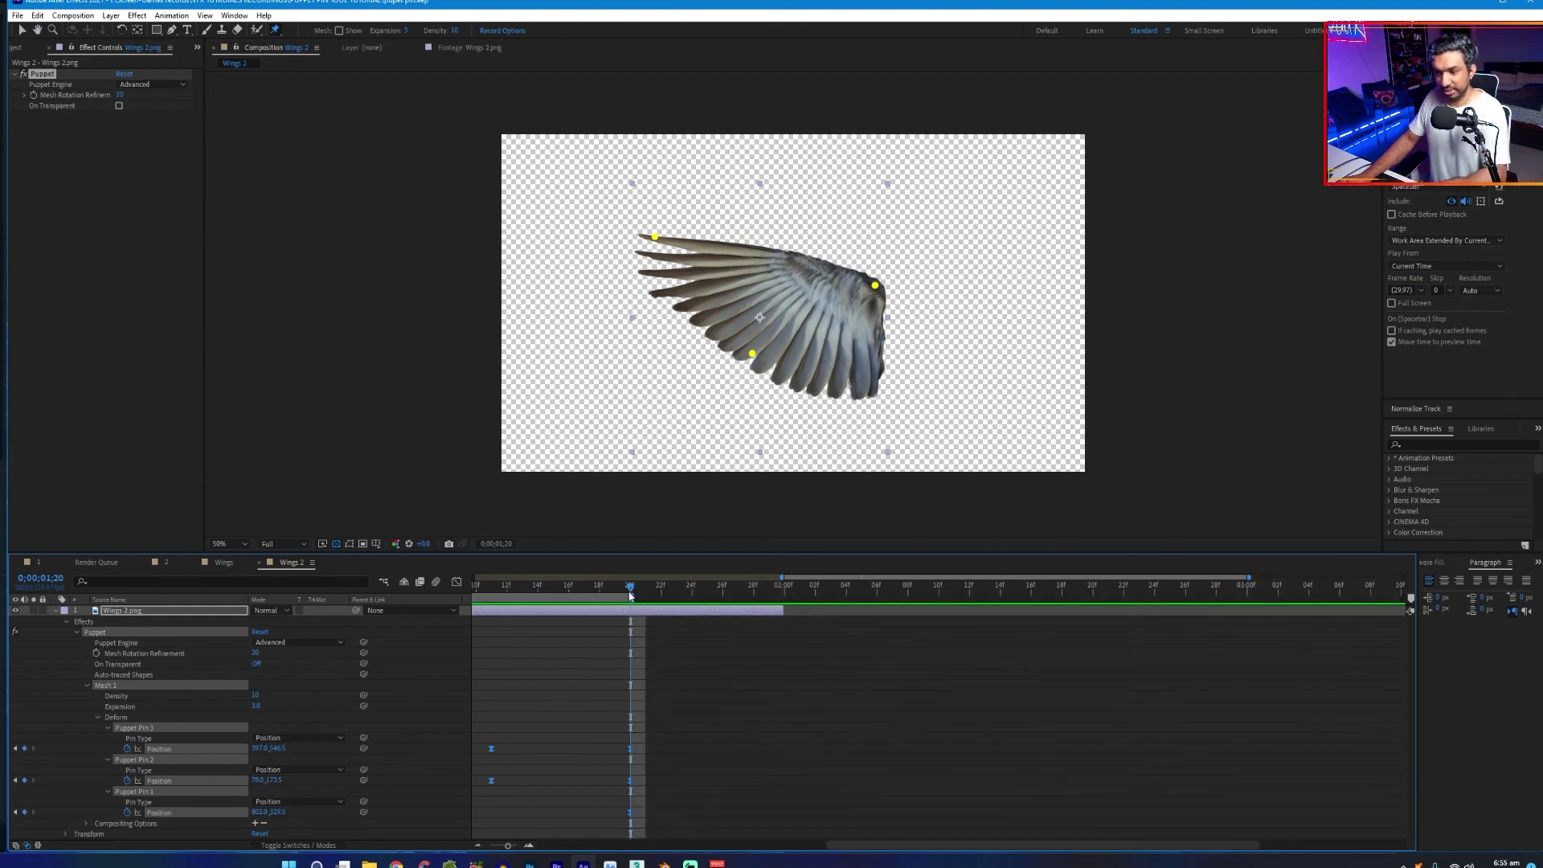
key("Home")
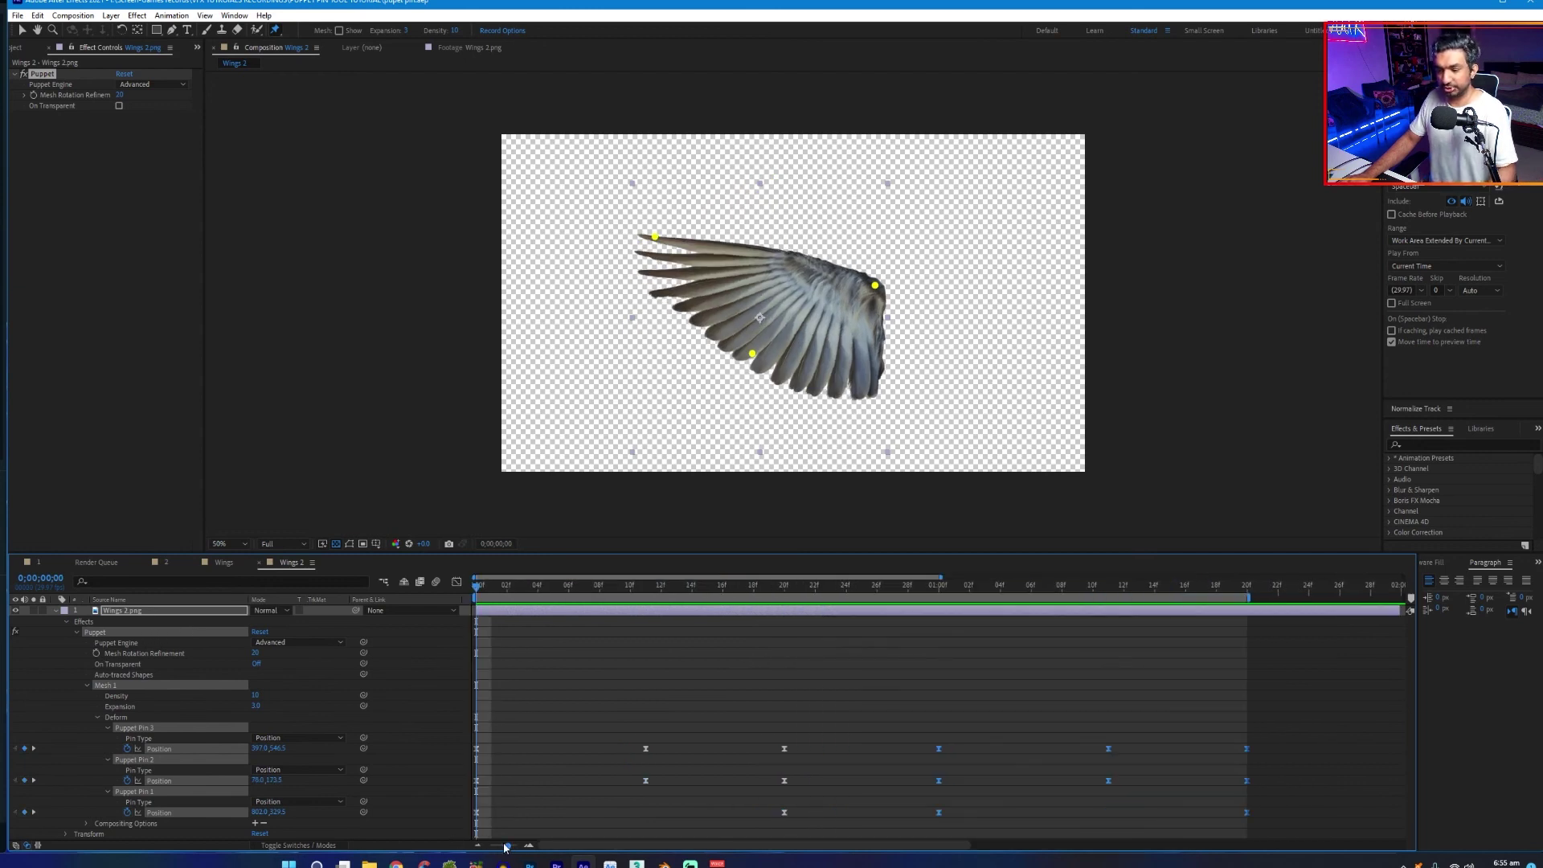
left_click_drag(507, 847, 490, 847)
key("space")
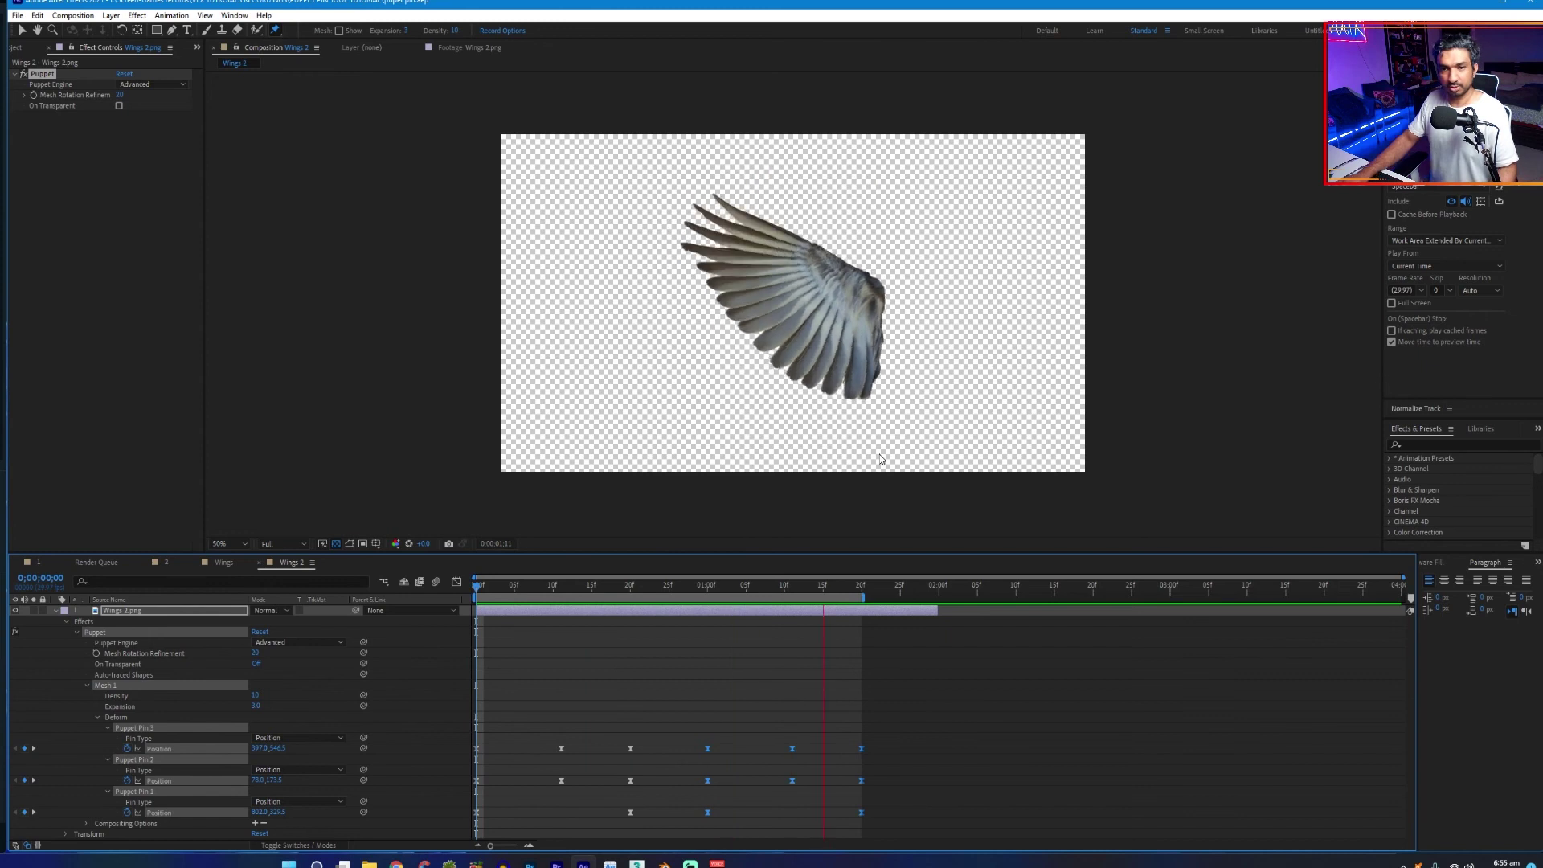
key("space")
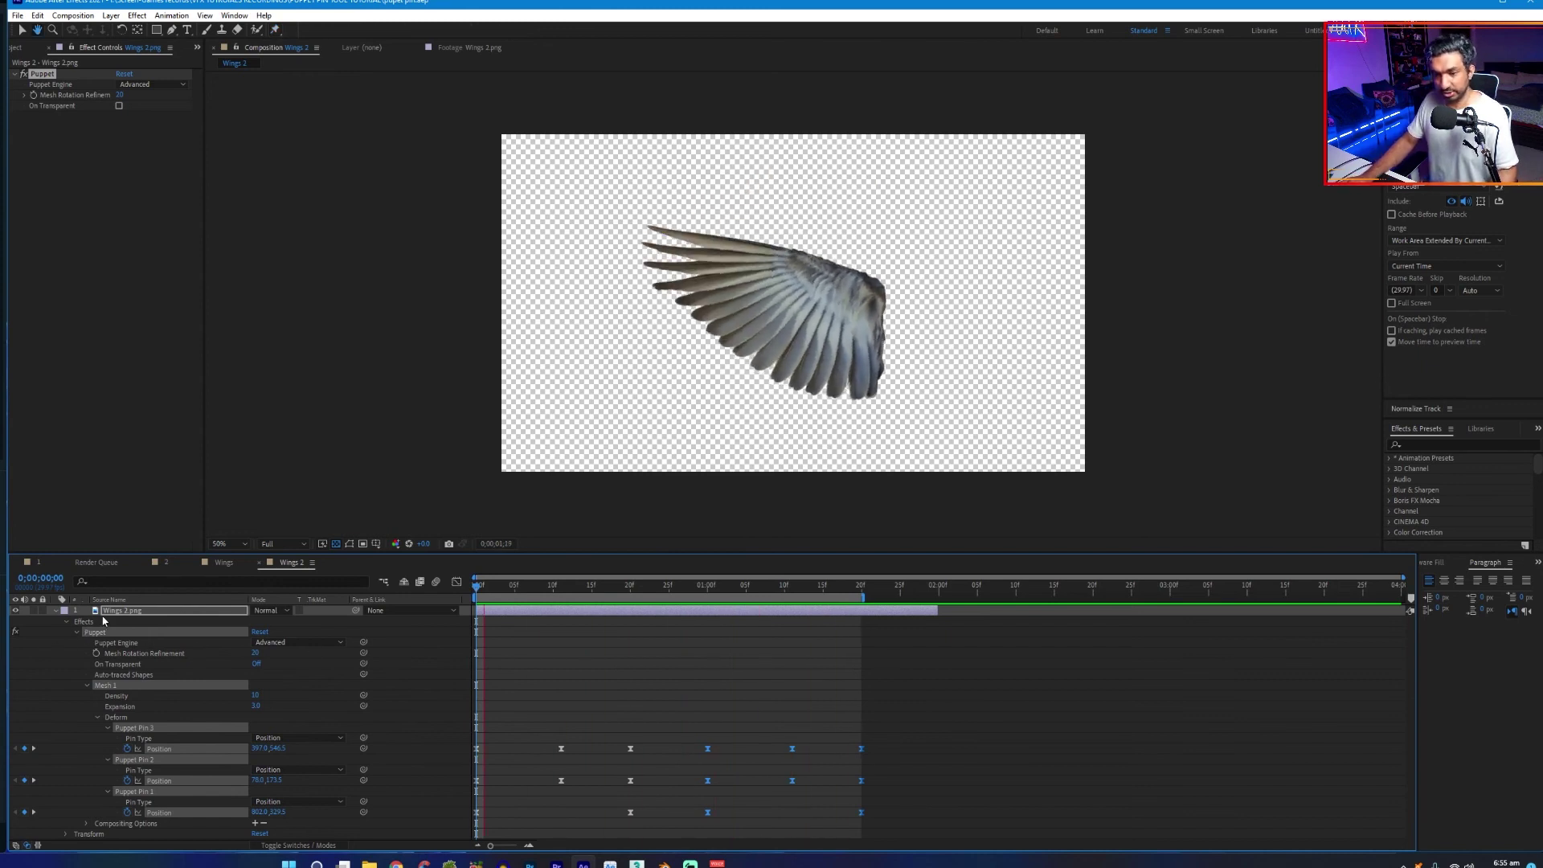
Collapse the Wings 2.png layer's properties and duplicate the layer
left_click(72, 613)
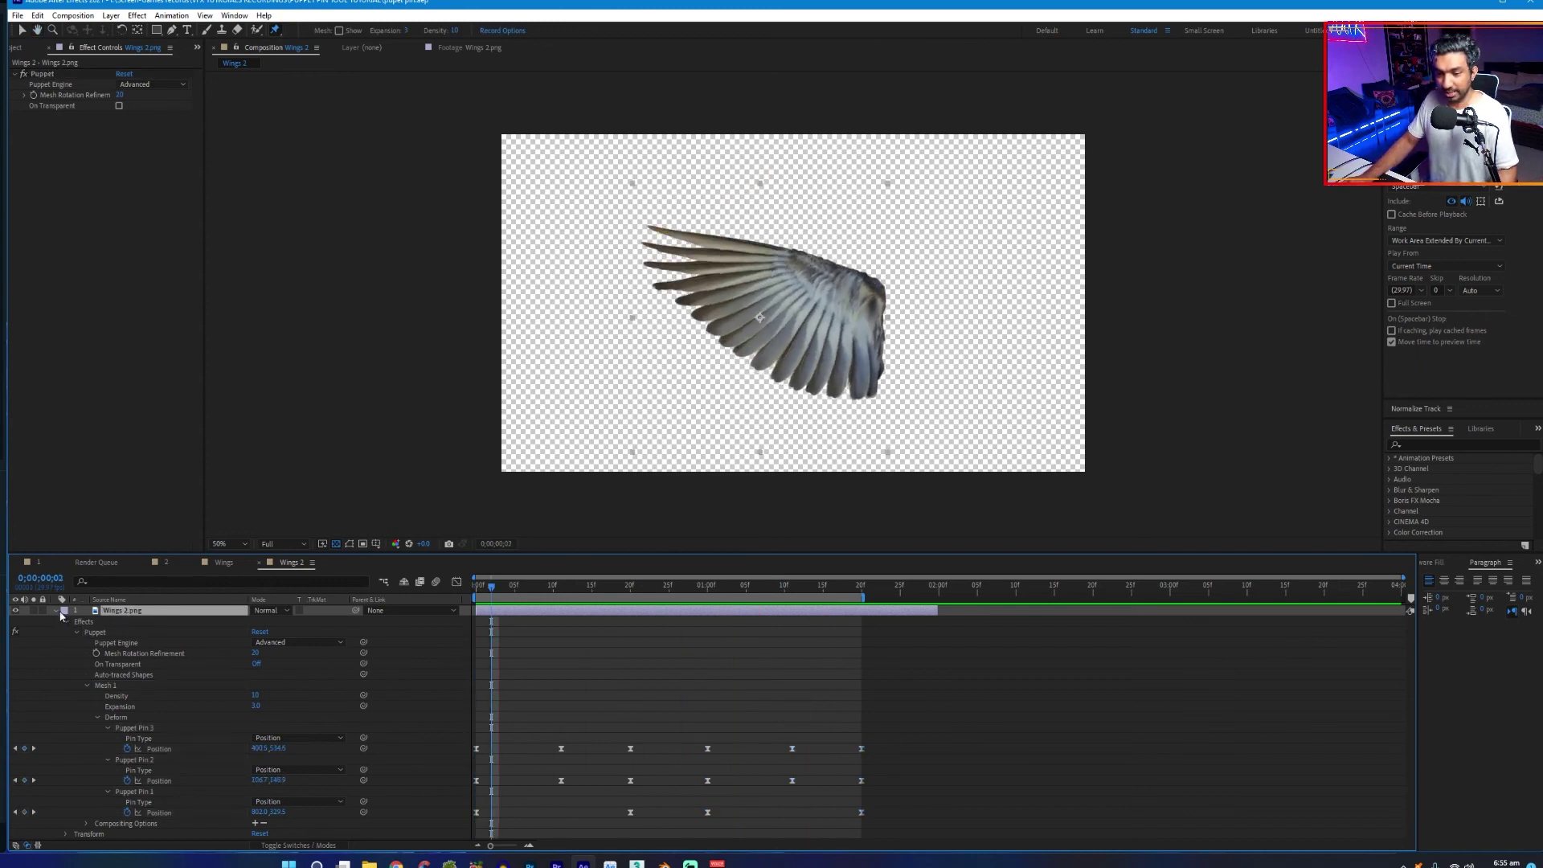
left_click(56, 612)
right_click(107, 610)
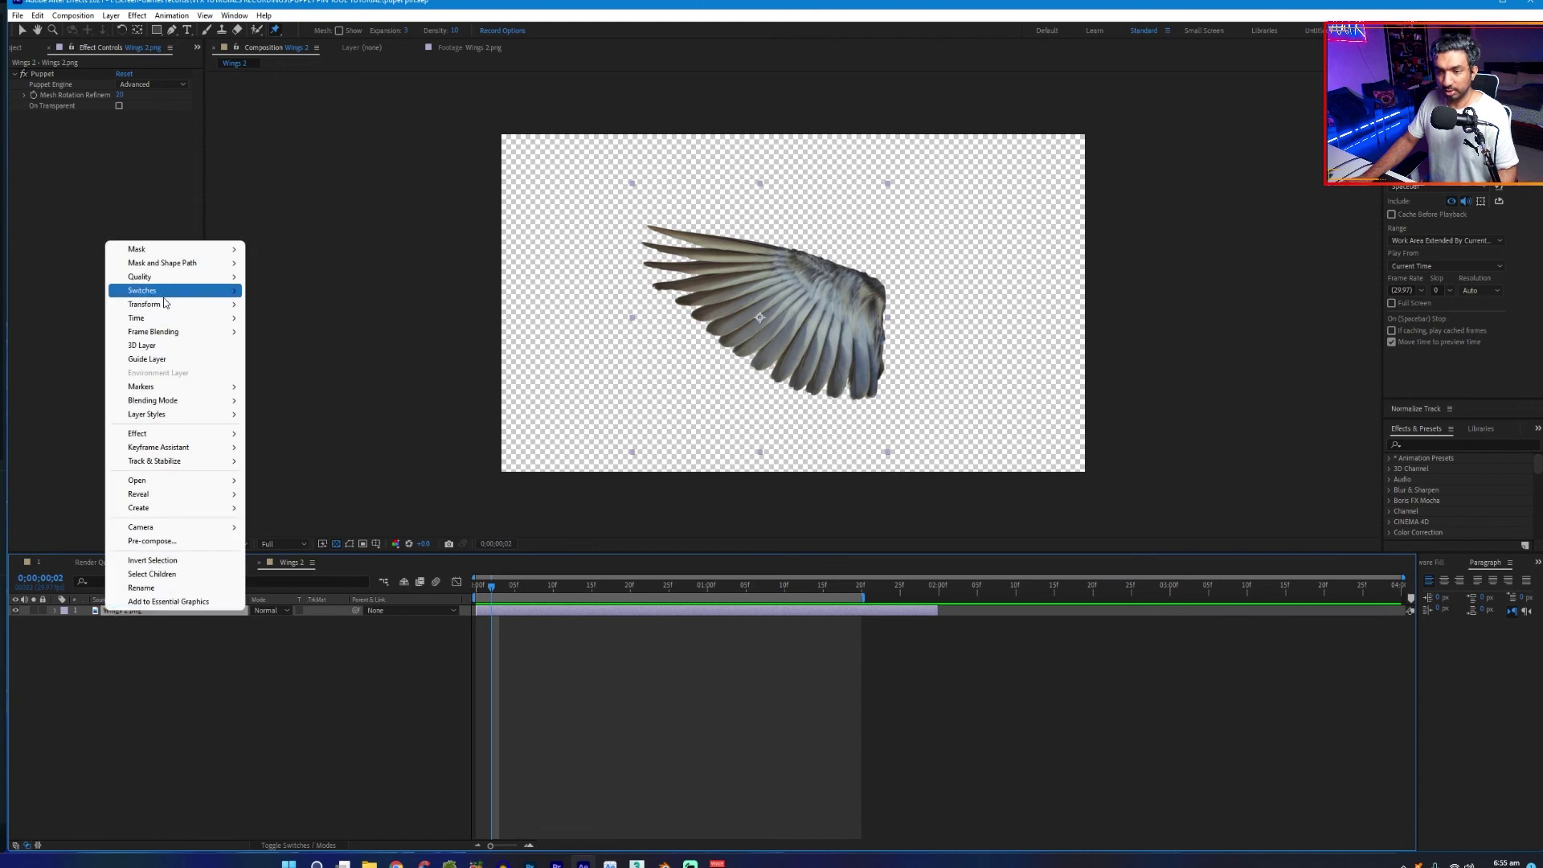
left_click(157, 664)
left_click(129, 611)
key("ctrl+d")
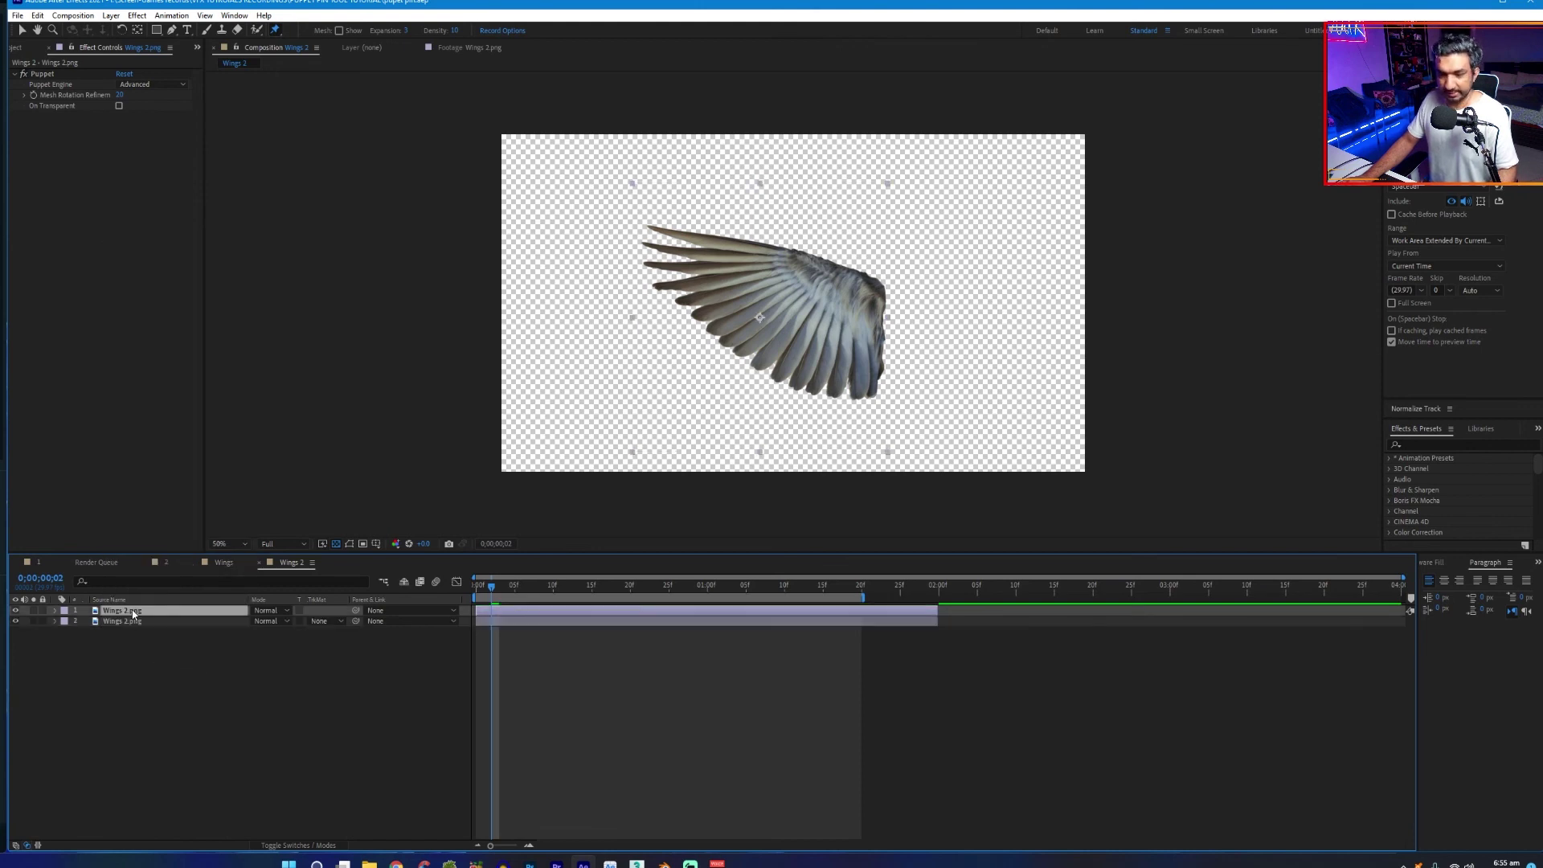
Flip the duplicated wing horizontally and move it beside the original so the two shoulders meet
right_click(134, 614)
mouse_move(197, 306)
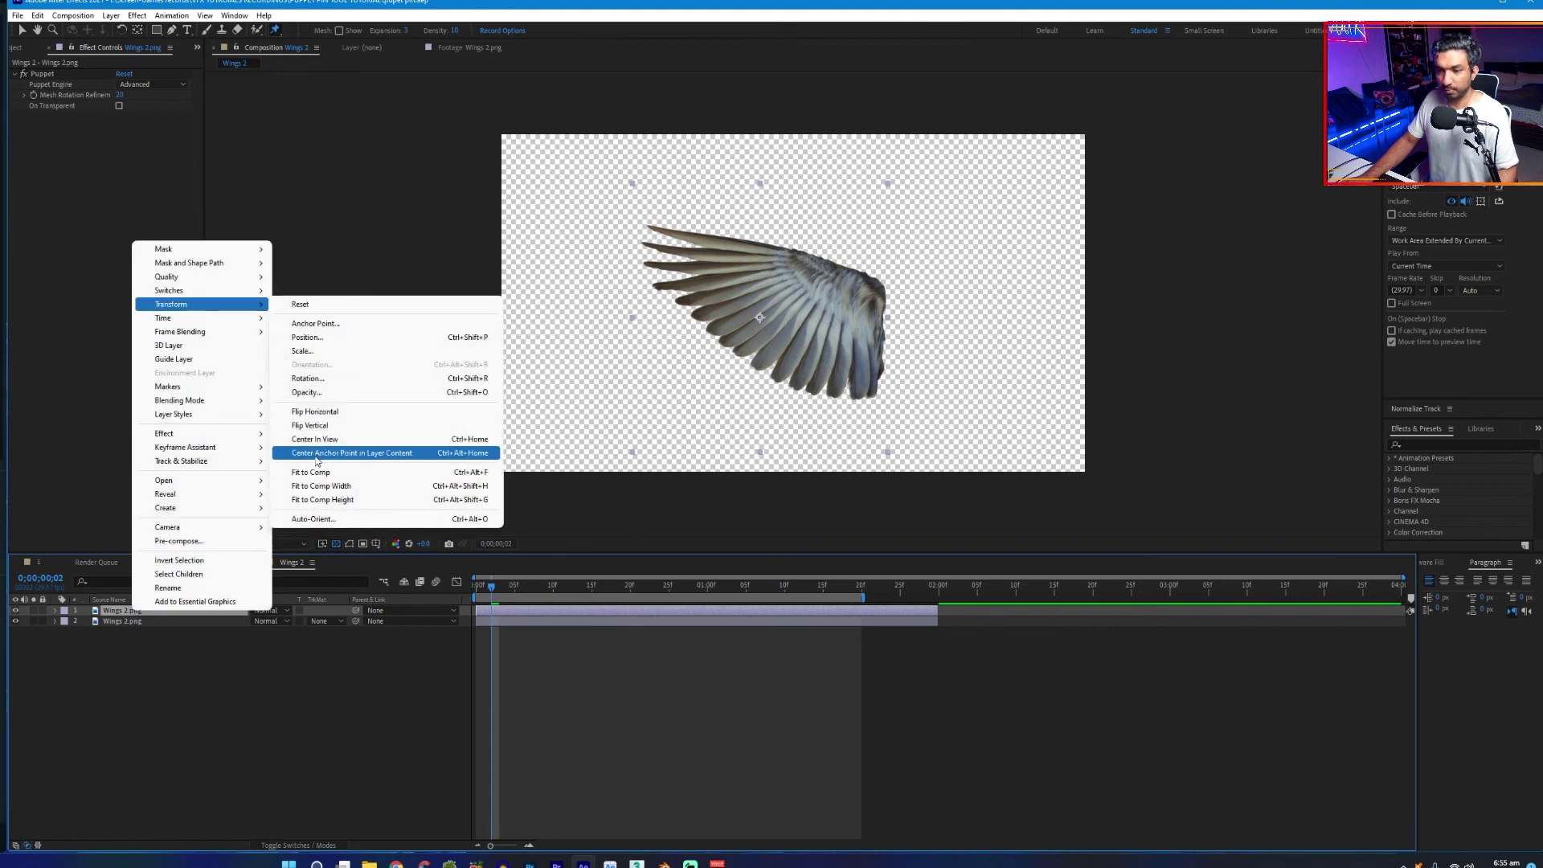
left_click(314, 412)
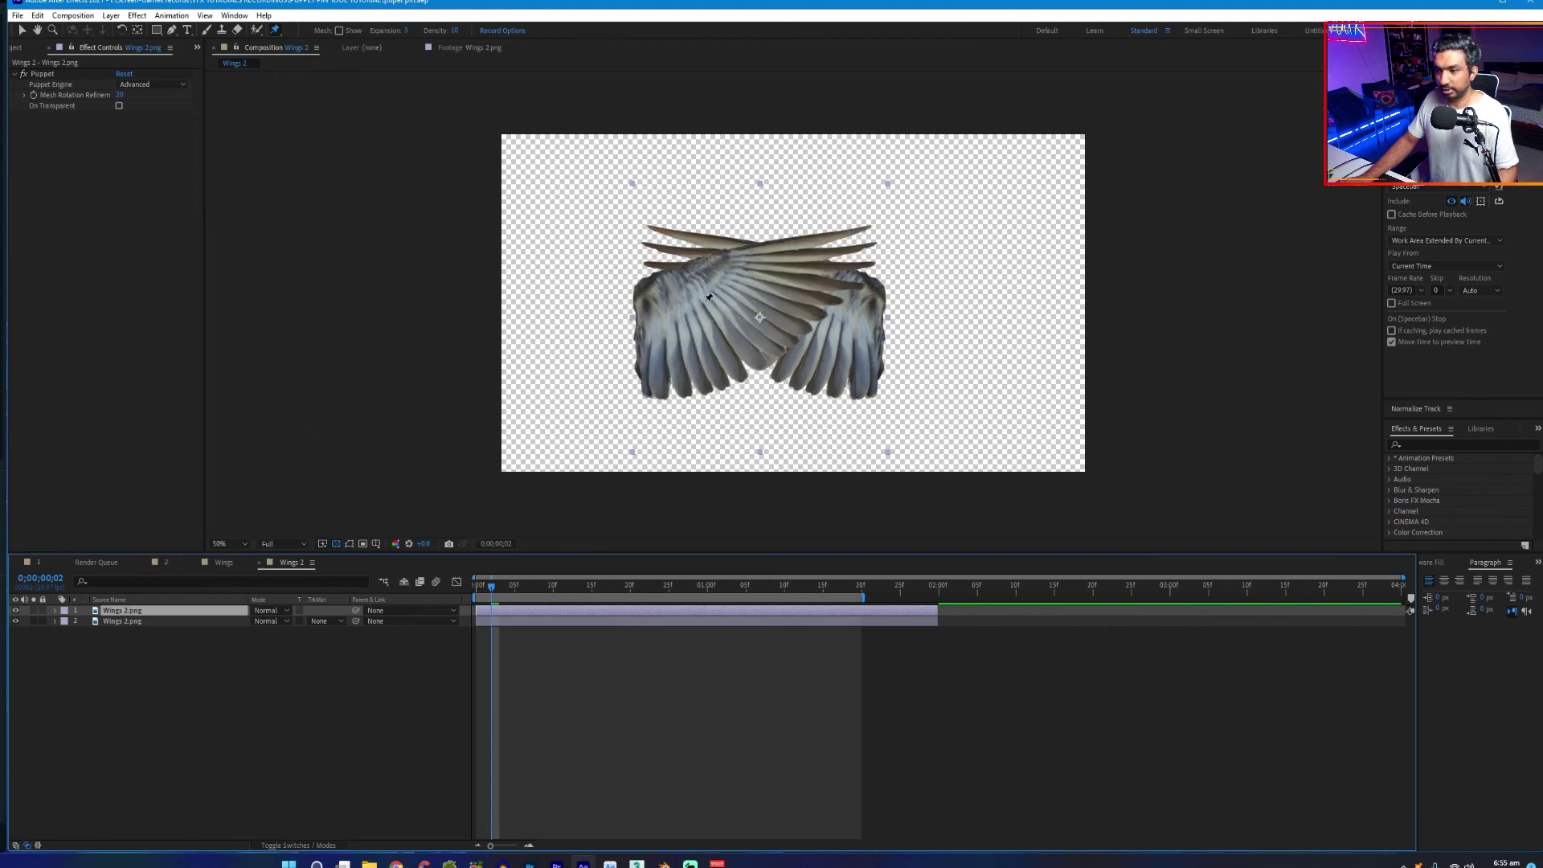
left_click(20, 30)
left_click_drag(682, 298, 978, 313)
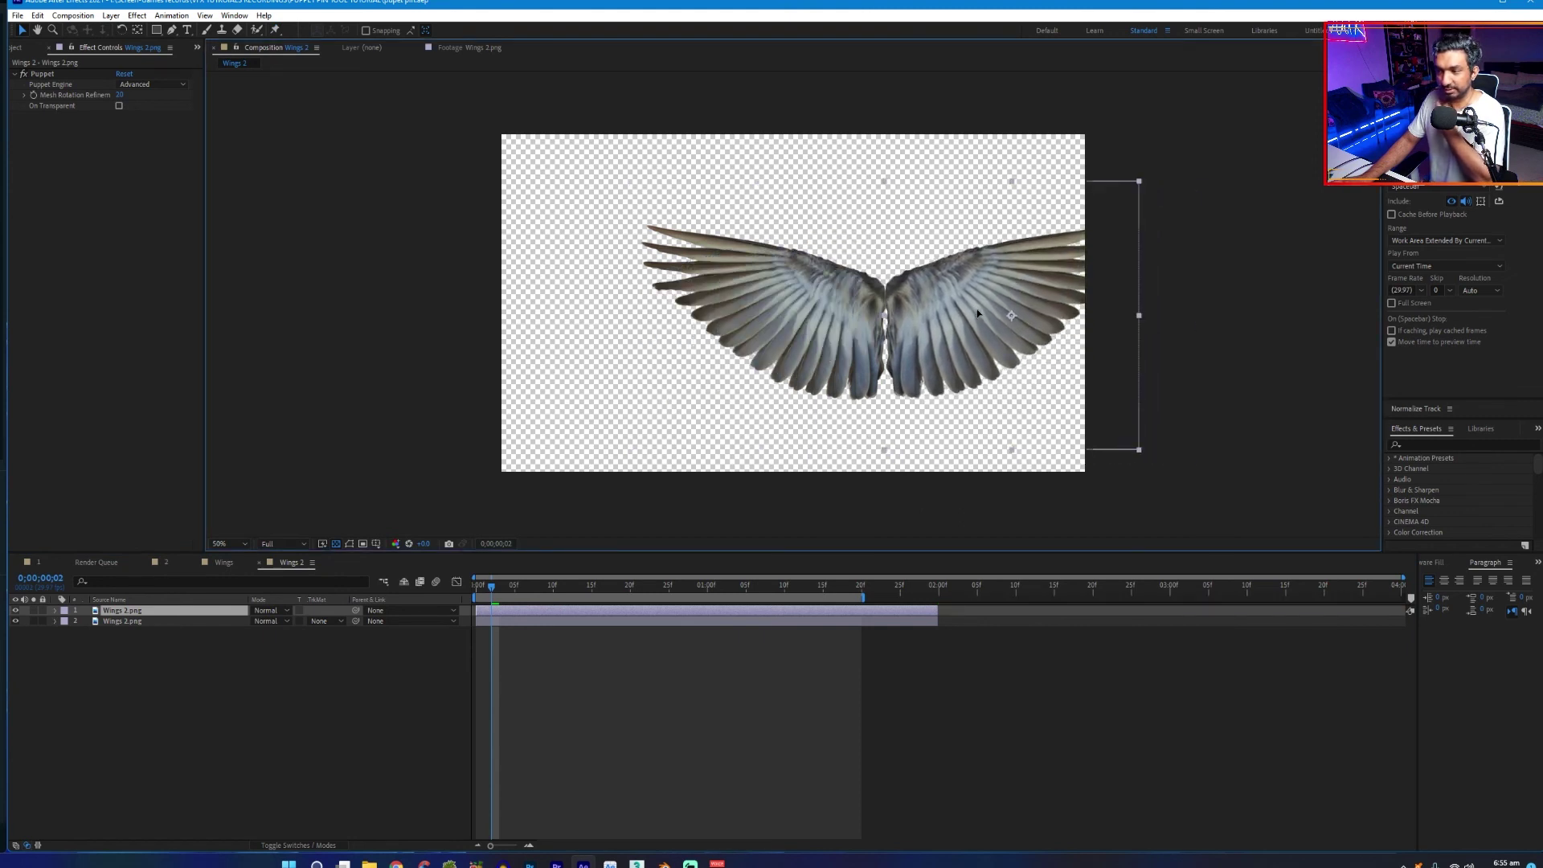
Move both Wings 2.png layers together to the middle of the composition and preview the flapping pair from 0;00;00;00
key("Return")
left_click(120, 621, "shift")
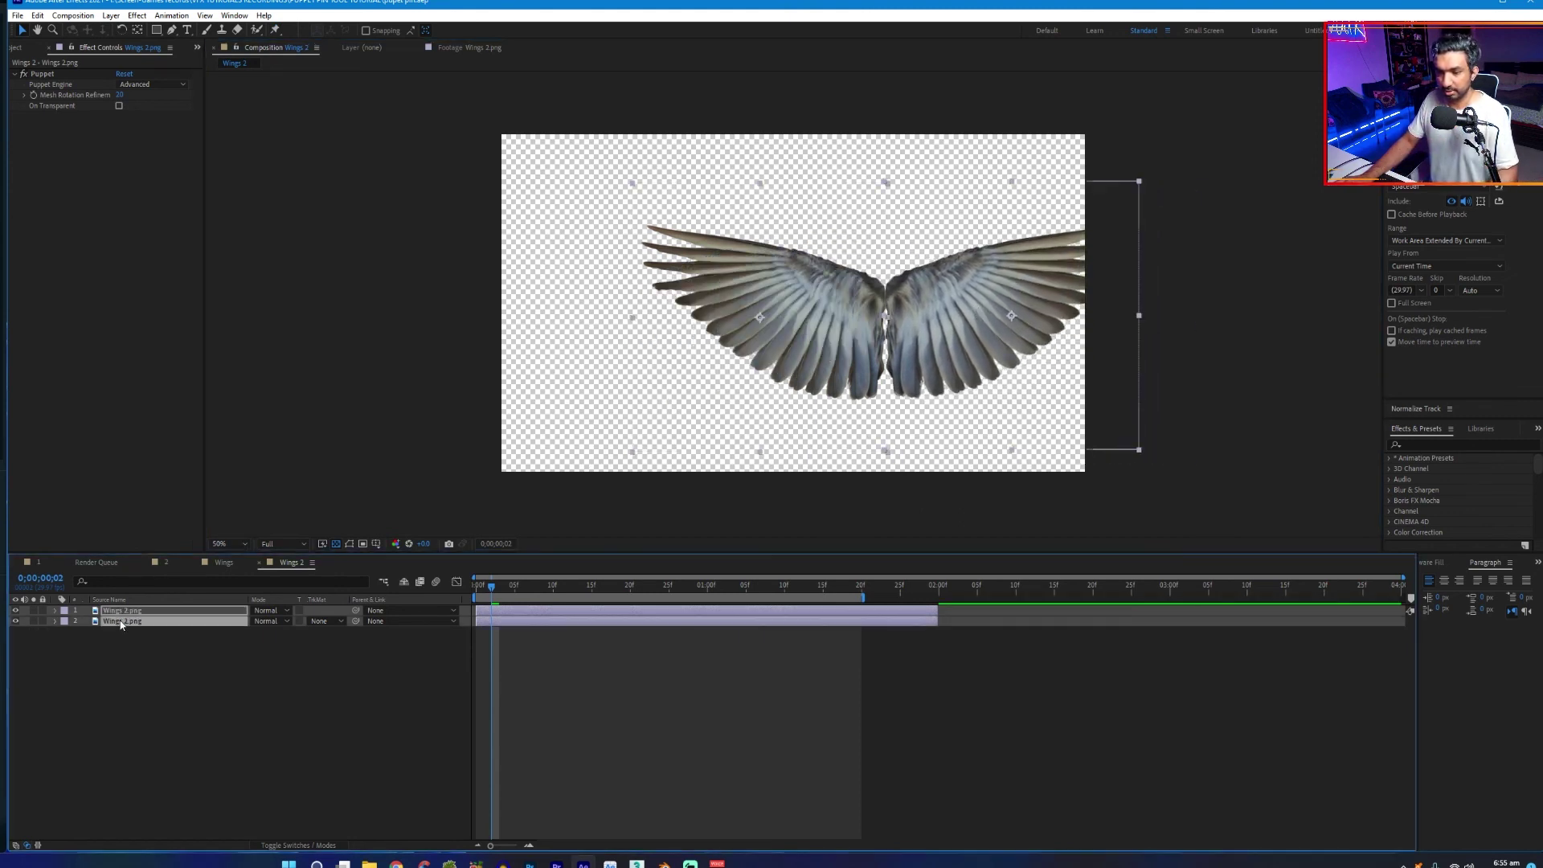
left_click(119, 629)
left_click(121, 611)
left_click(121, 621, "shift")
left_click_drag(874, 324, 784, 324)
left_click(360, 692)
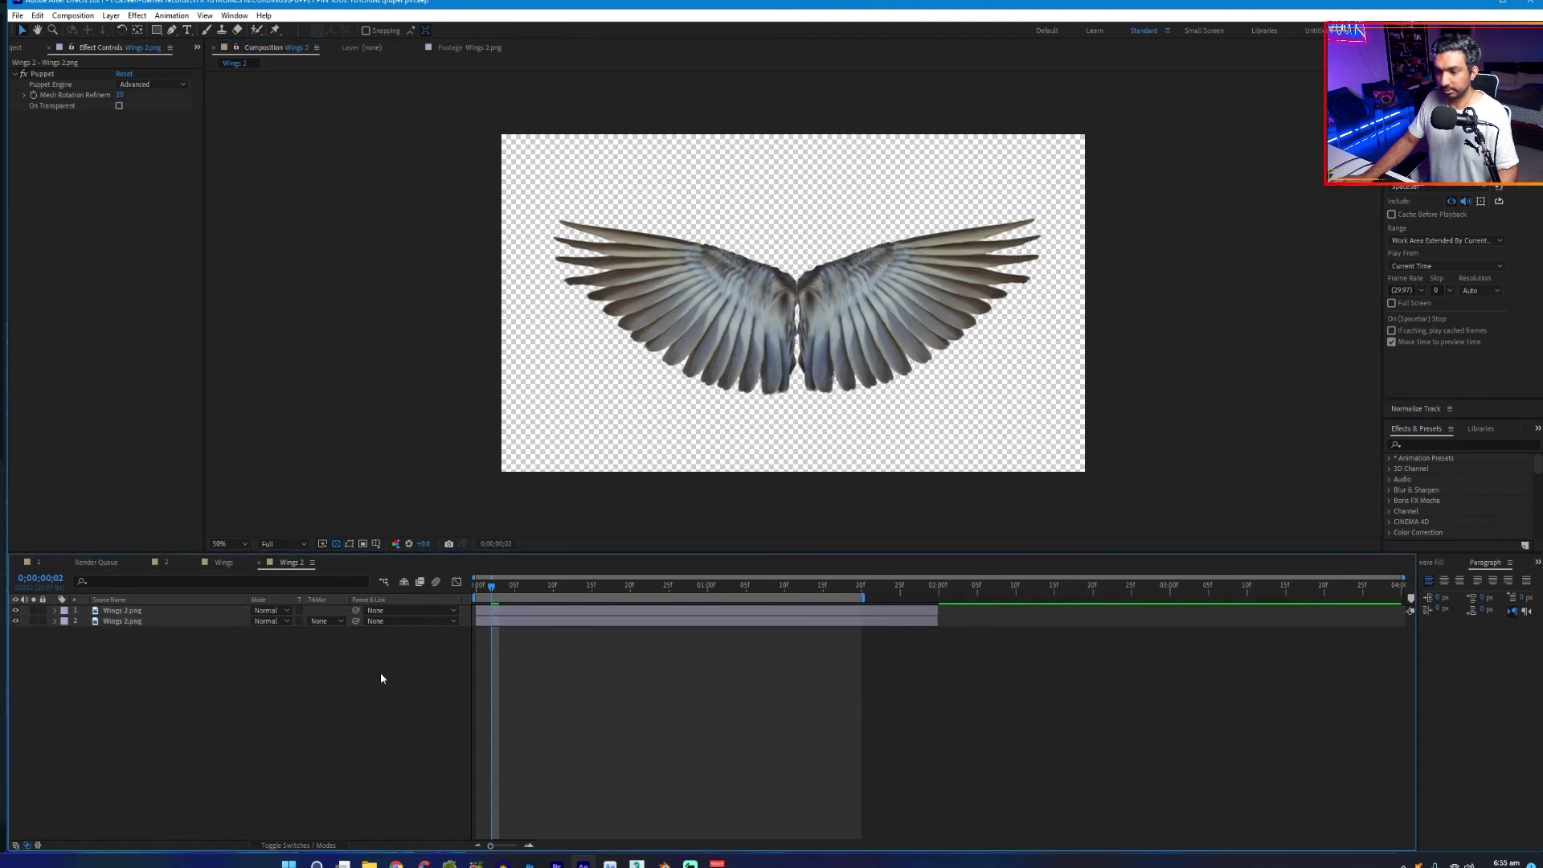
left_click_drag(495, 591, 476, 591)
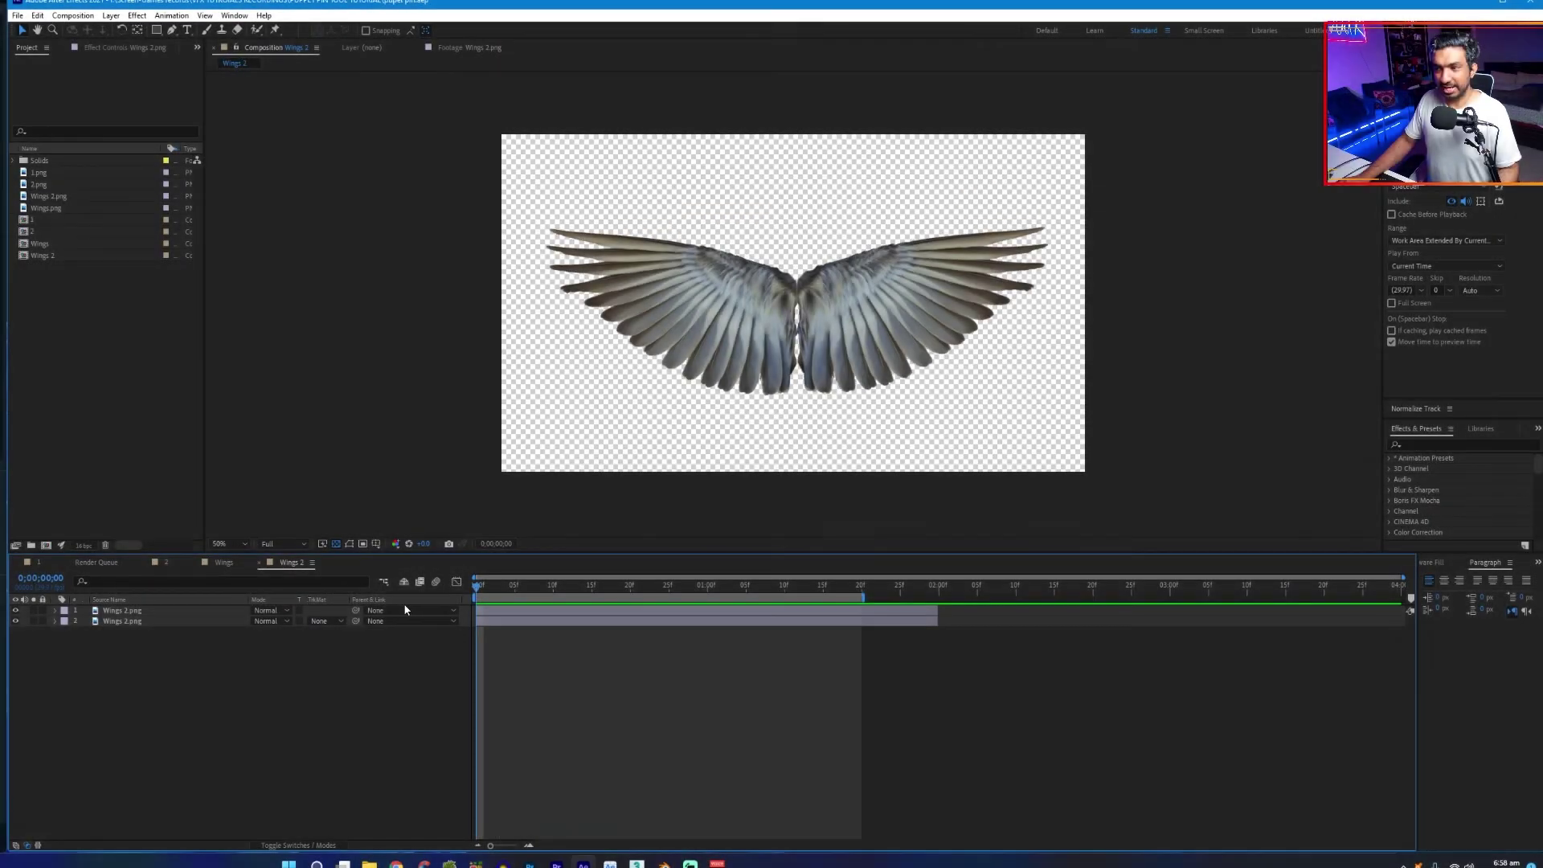
key("space")
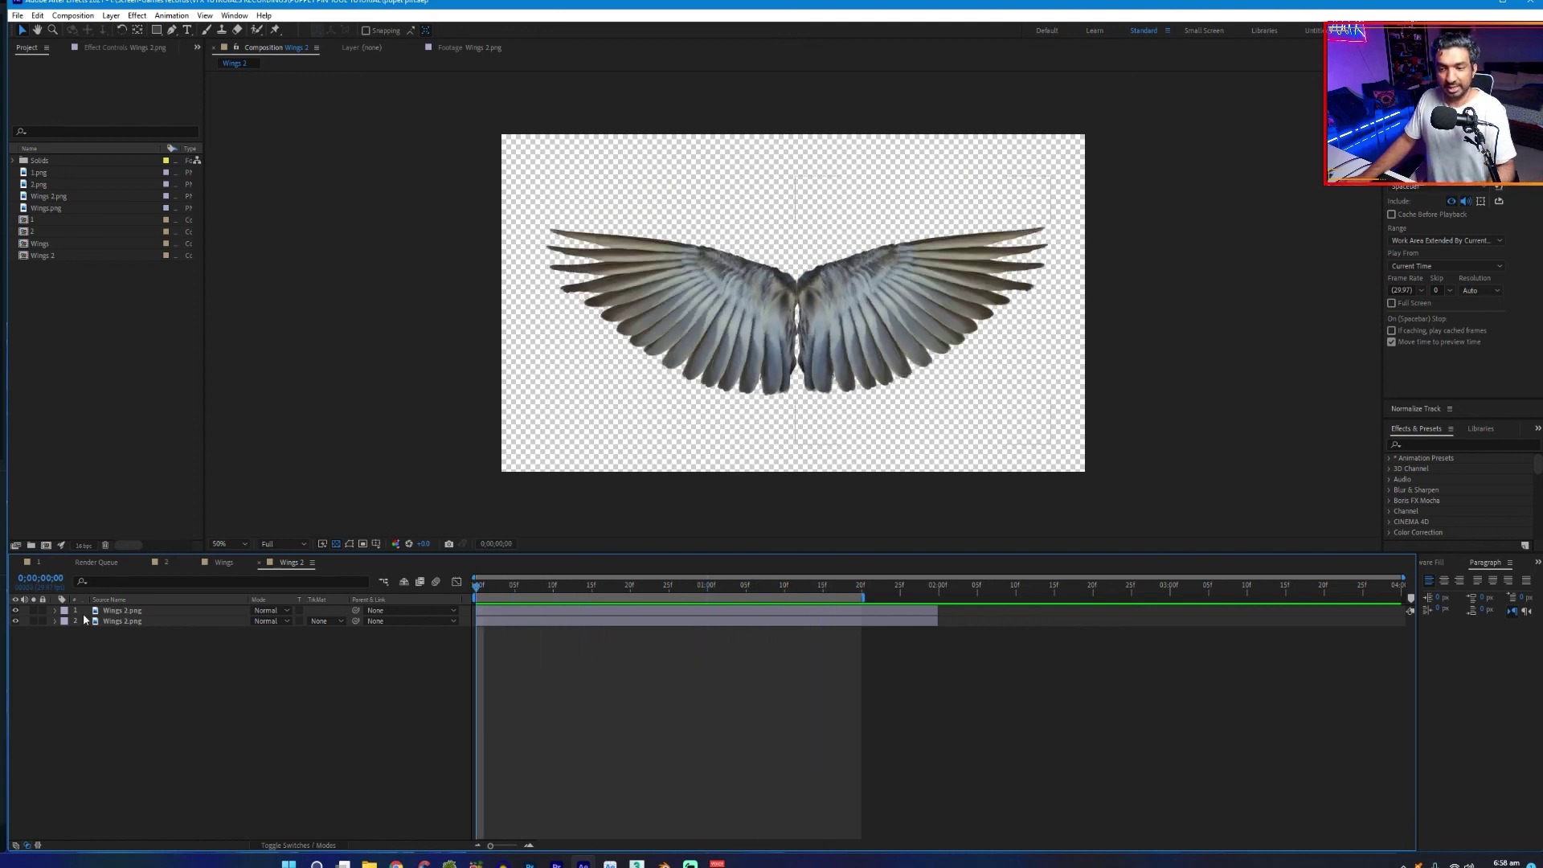
Show the Puppet effect's pins on the upper Wings 2.png layer, examine them at 100% magnification, and play back the flapping wings
left_click(122, 611)
left_click(119, 47)
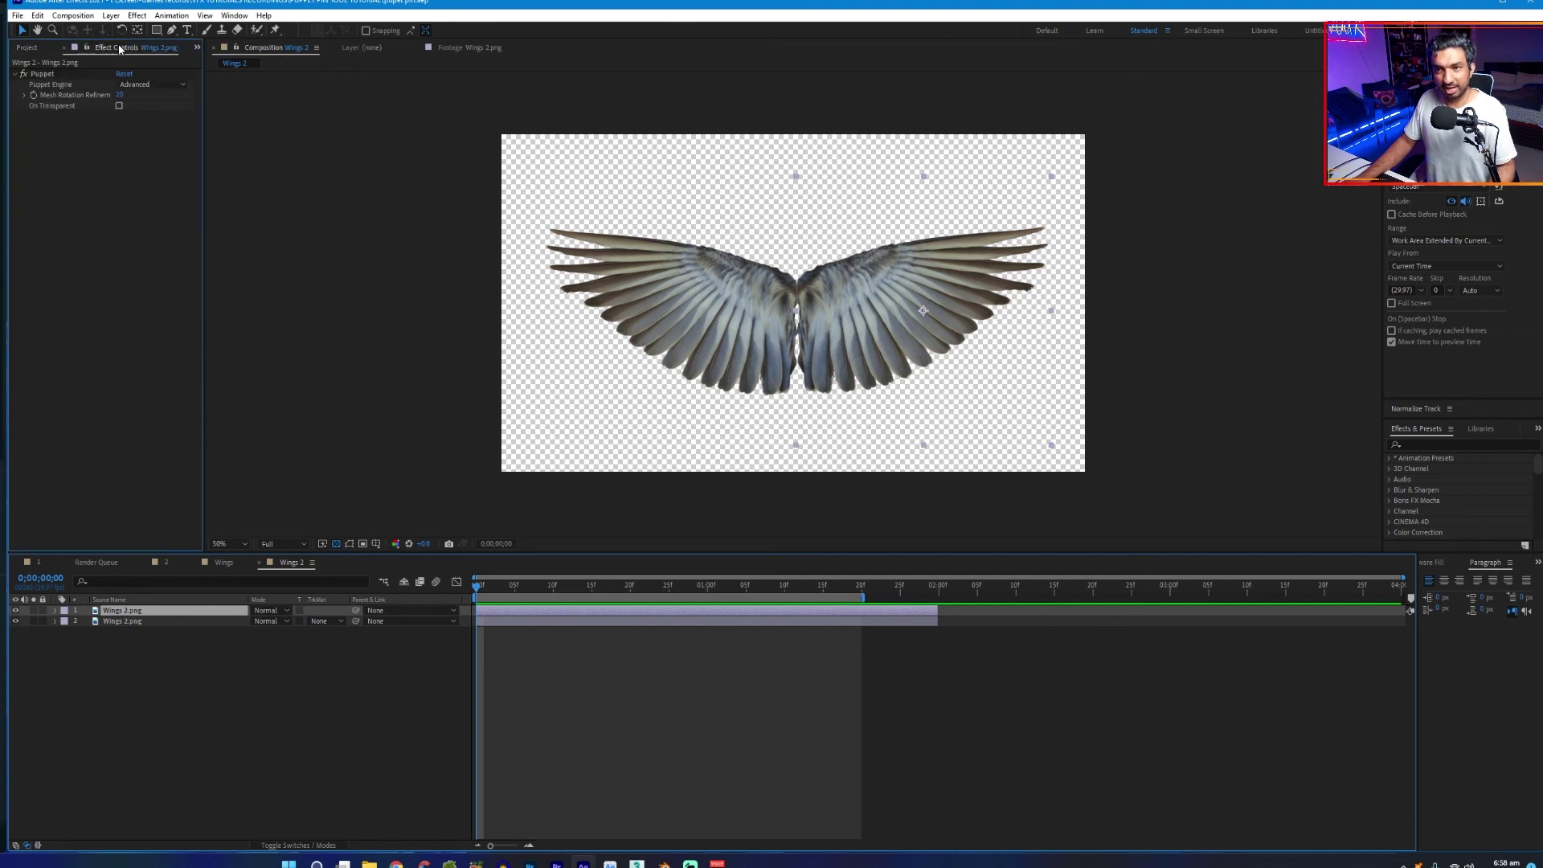
left_click(64, 74)
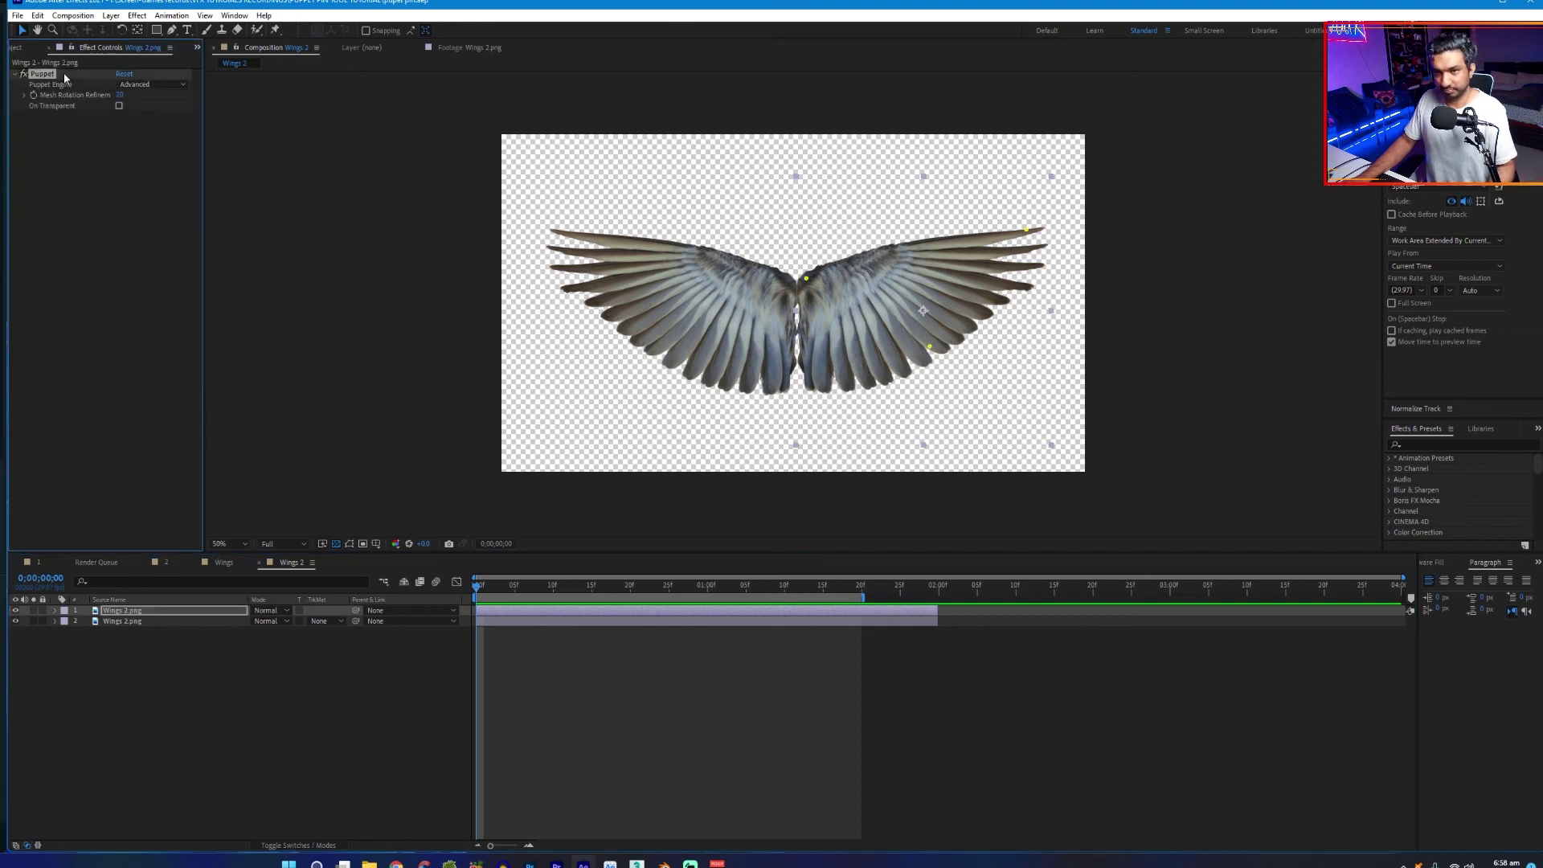
key("slash")
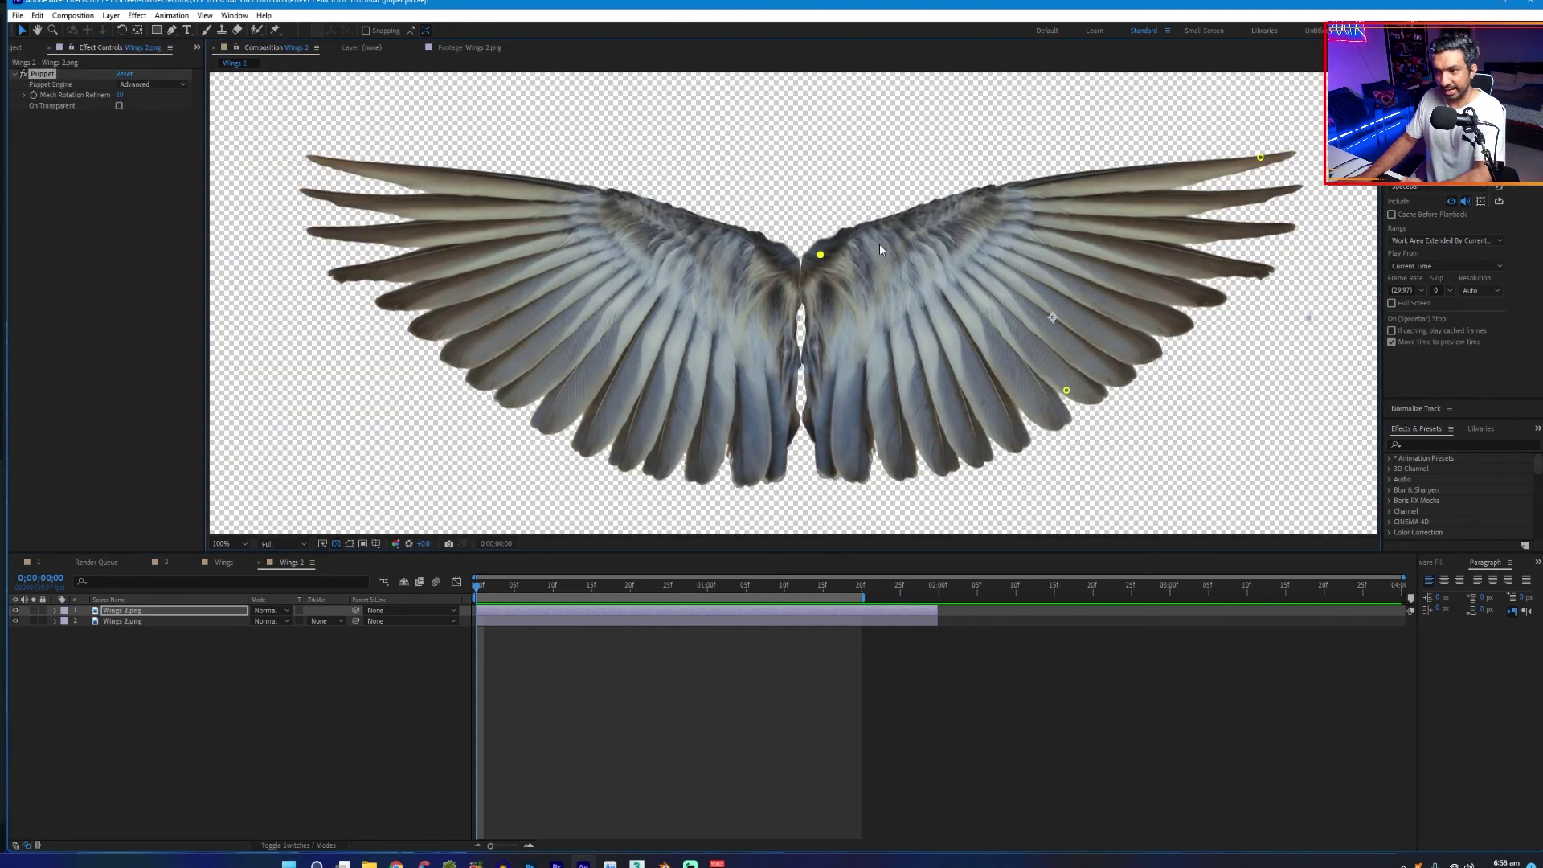
key("comma")
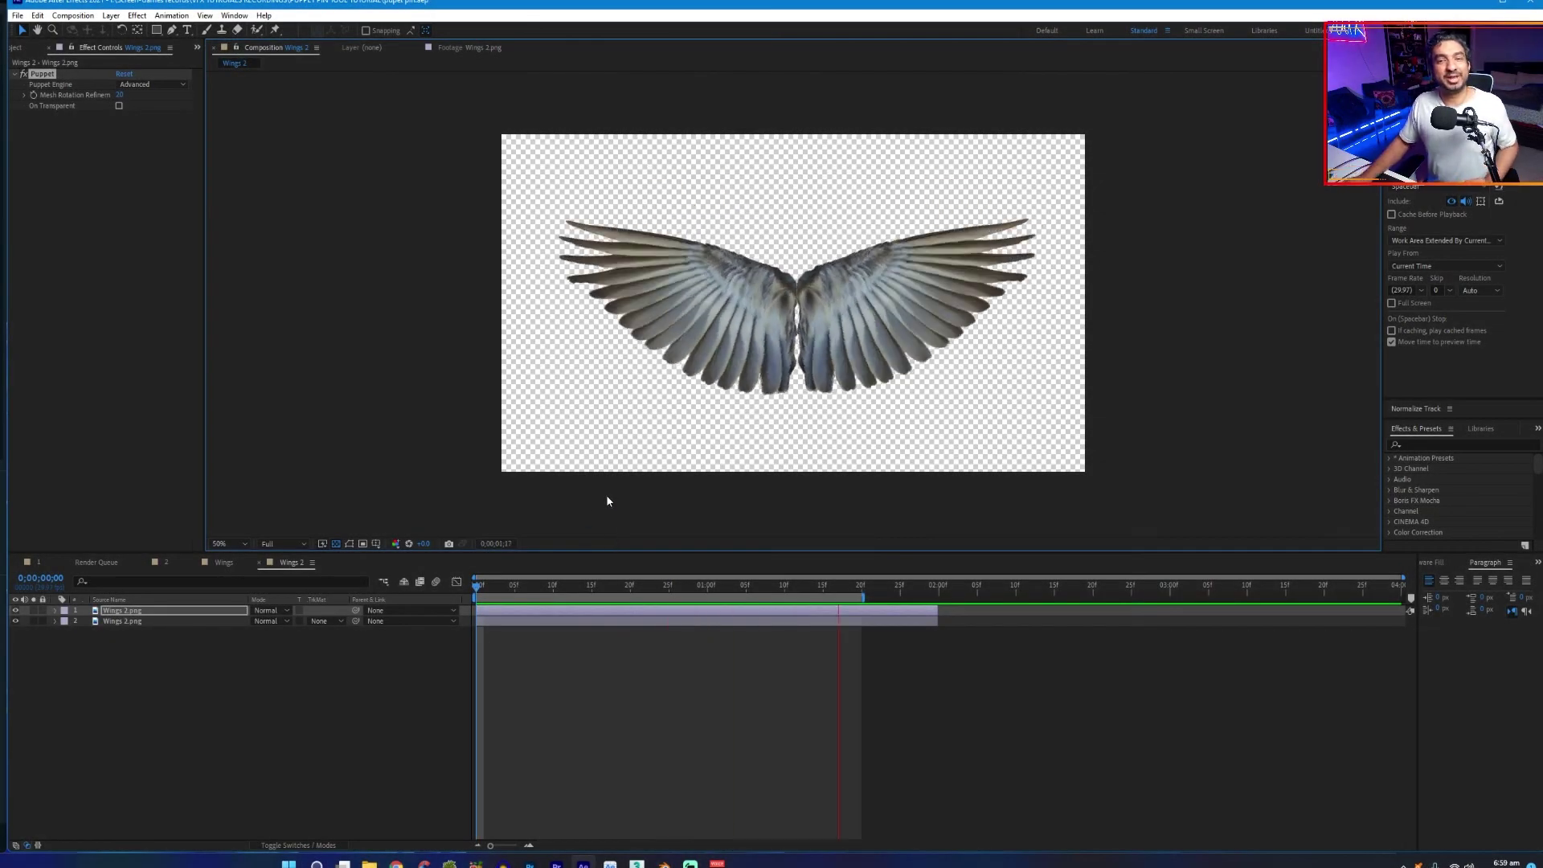
key("space")
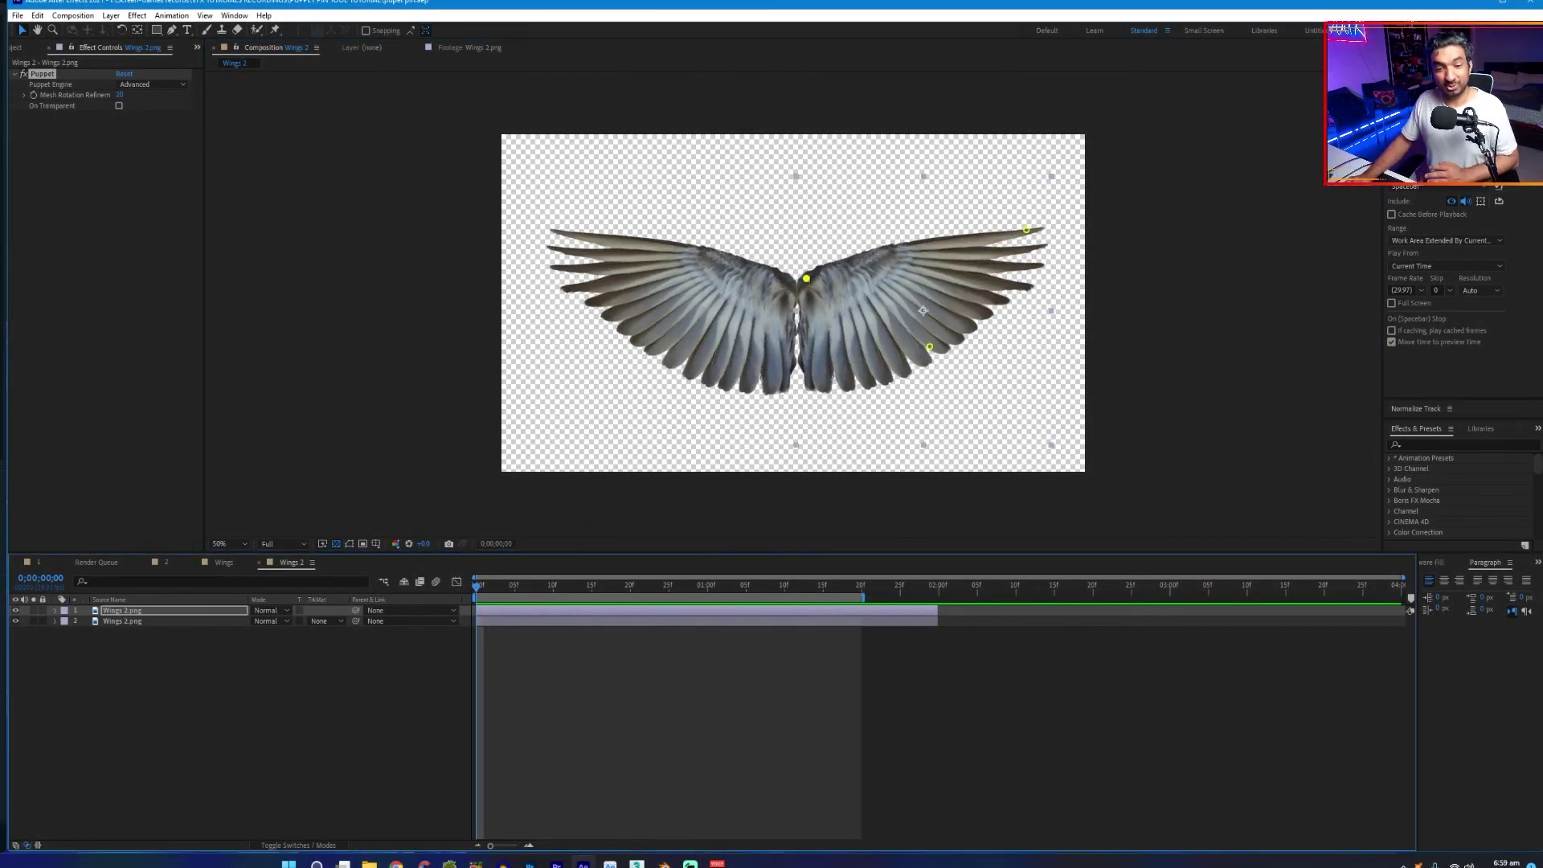